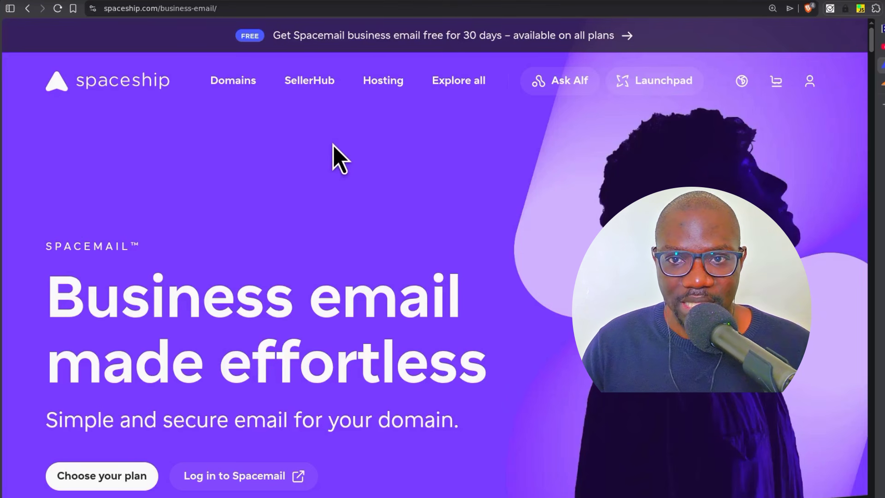
- Go to the Spacemail business email page from the Spaceship product menu and jump to the plans
left_click(389, 79)
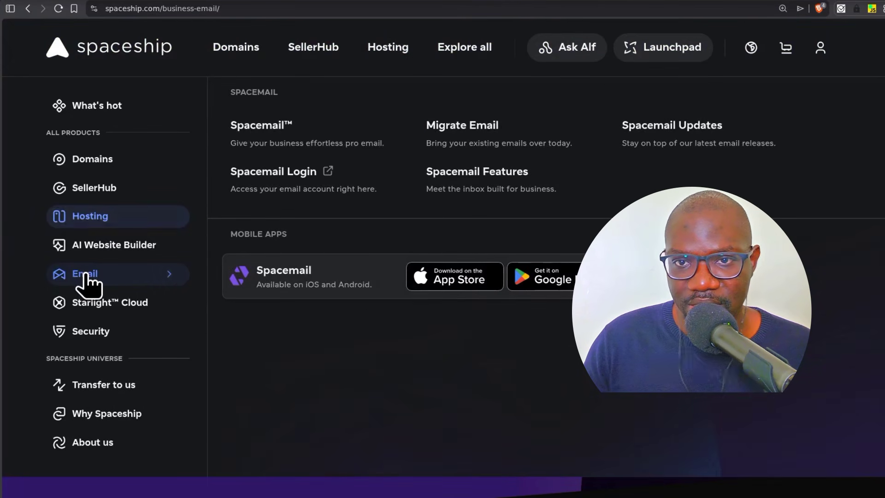
left_click(265, 133)
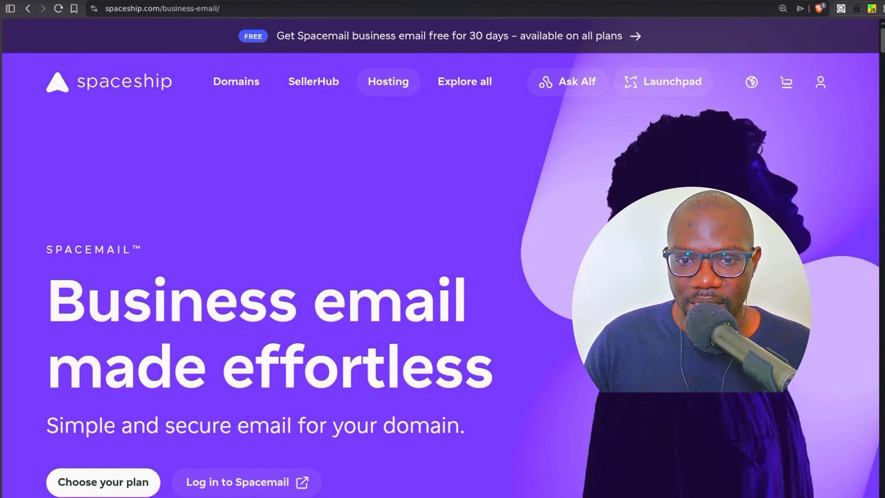
left_click(109, 483)
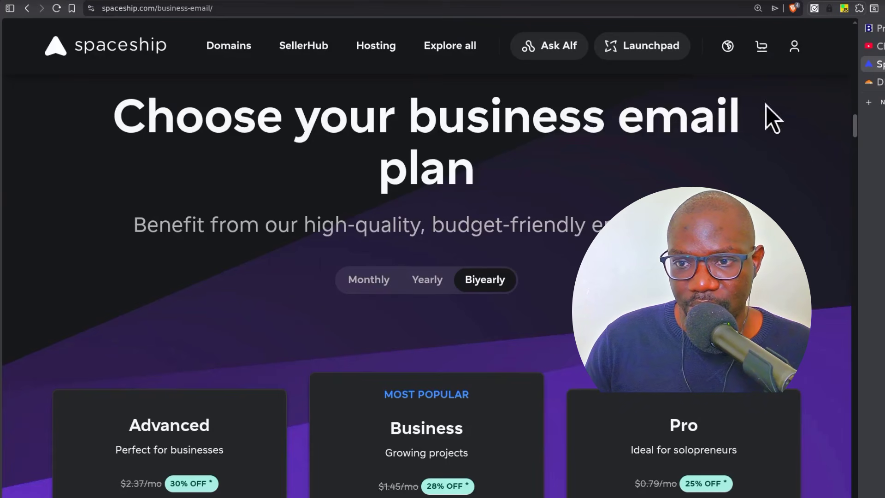
- Compare plan prices under monthly, yearly and two-year billing, ending on monthly
scroll(377, 361, "down", 4)
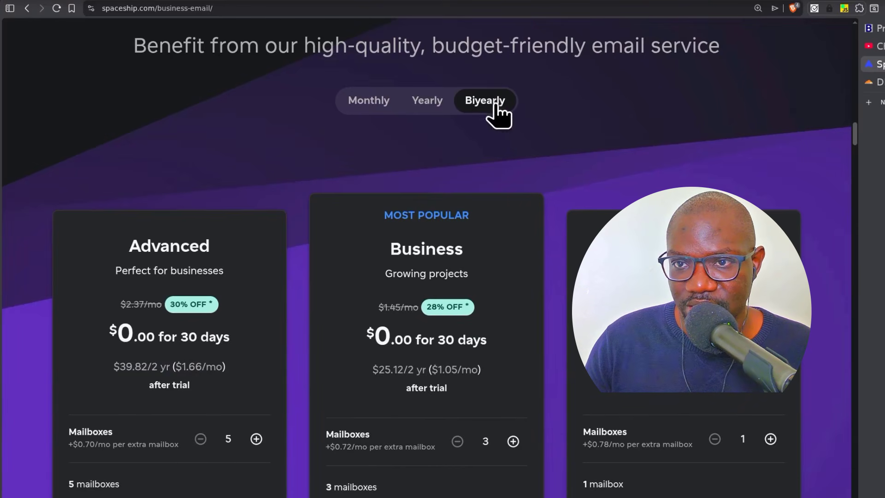
left_click(370, 100)
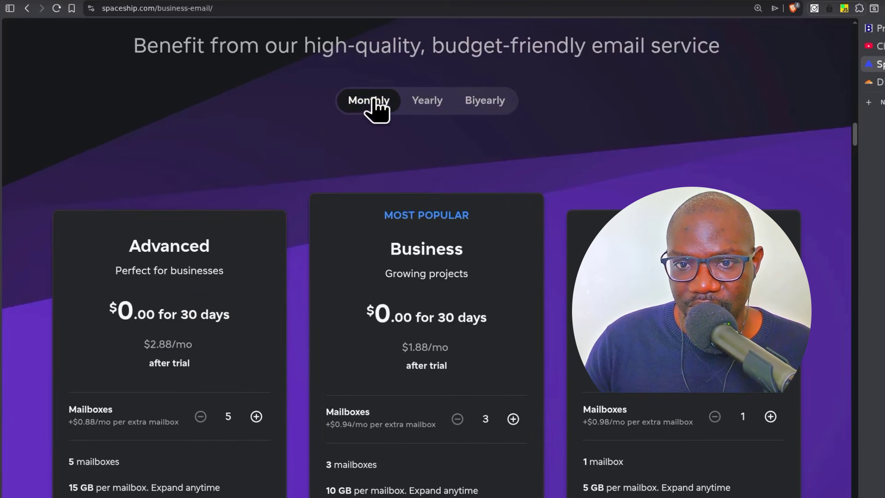
left_click(426, 100)
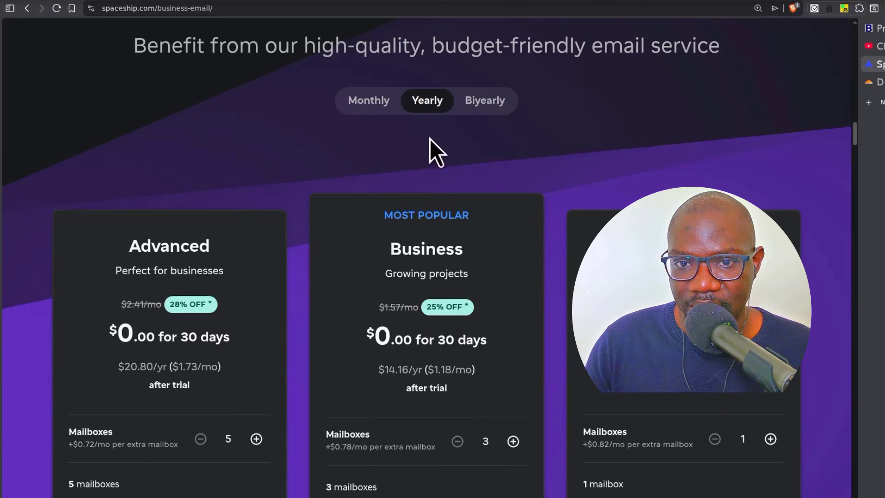
left_click(489, 104)
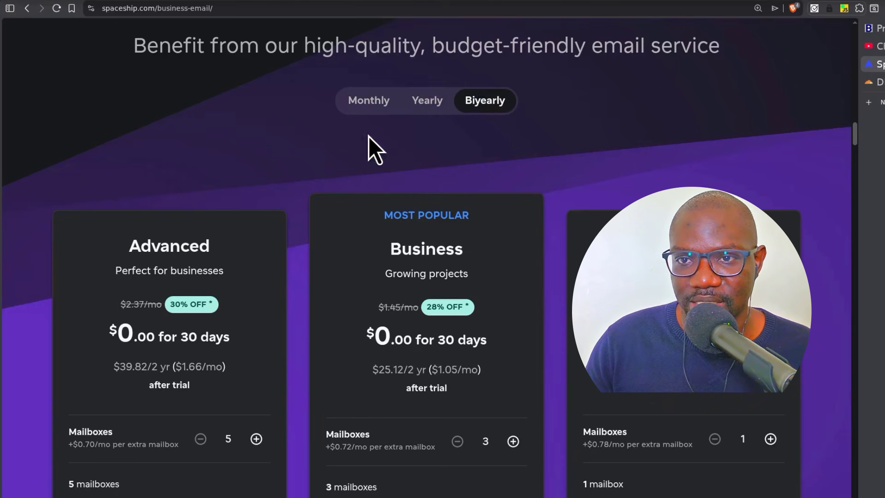
left_click(362, 102)
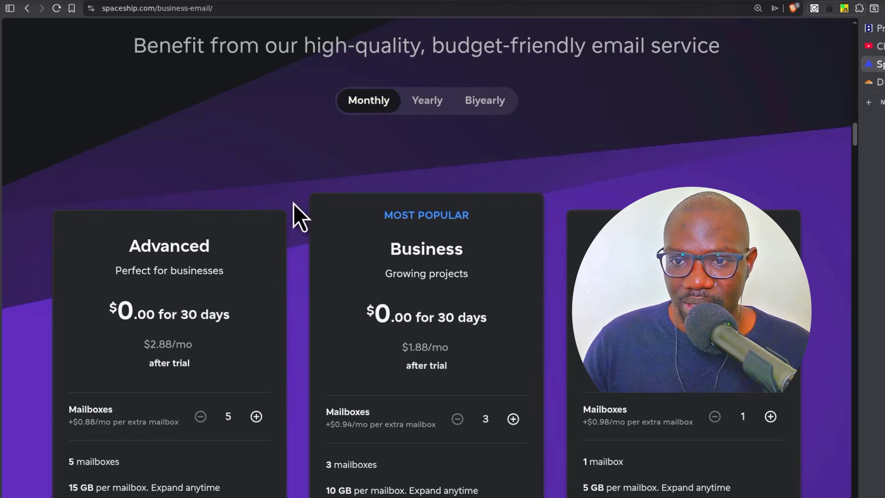
- Try the mailbox counters, leaving Advanced at 5 mailboxes and Pro at 1
scroll(267, 284, "down", 3)
scroll(267, 283, "up", 1)
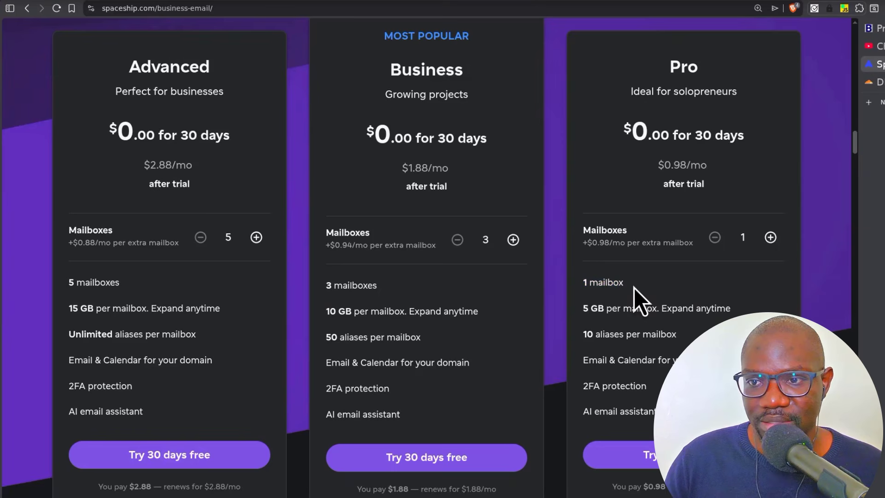
scroll(507, 300, "down", 3)
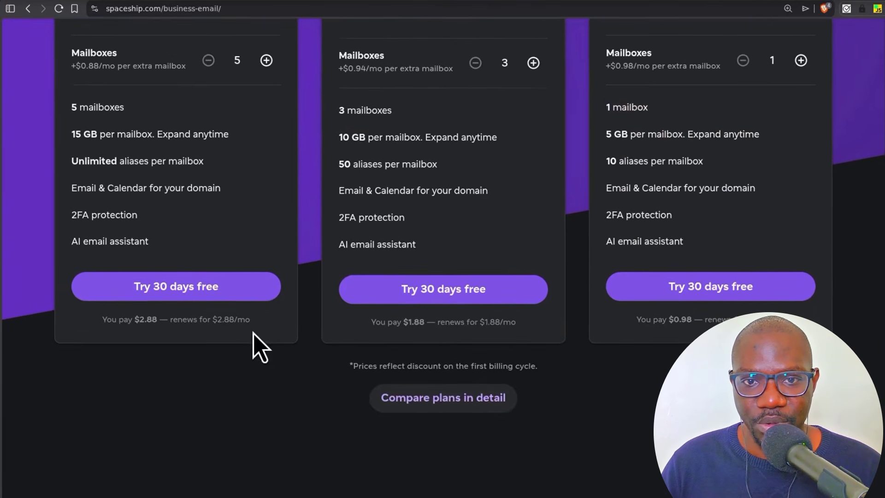
scroll(247, 334, "up", 1)
scroll(239, 286, "up", 2)
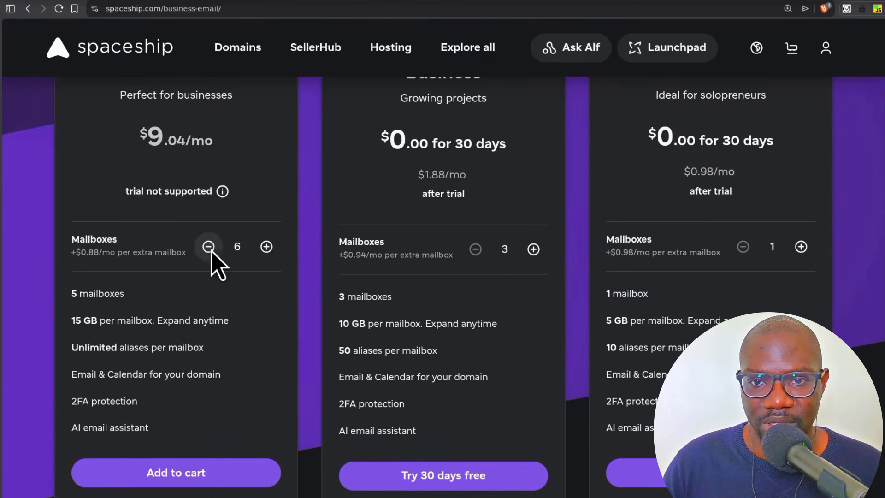
left_click(210, 250)
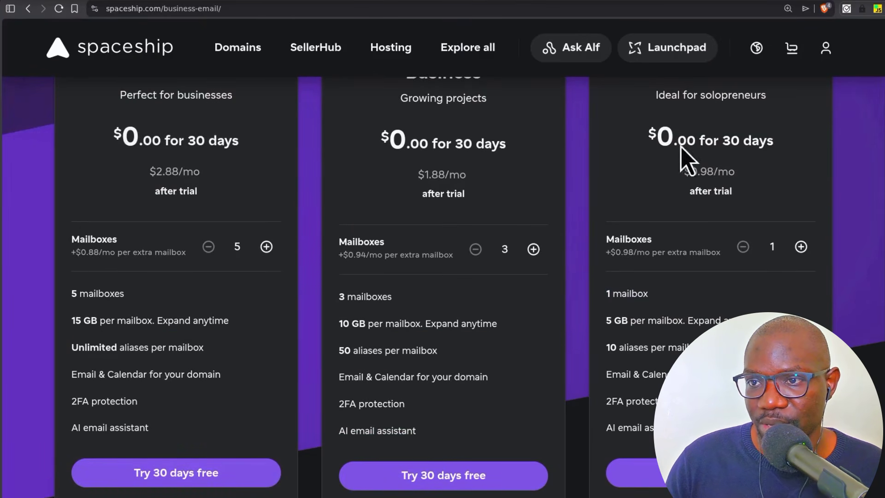
scroll(712, 293, "up", 2)
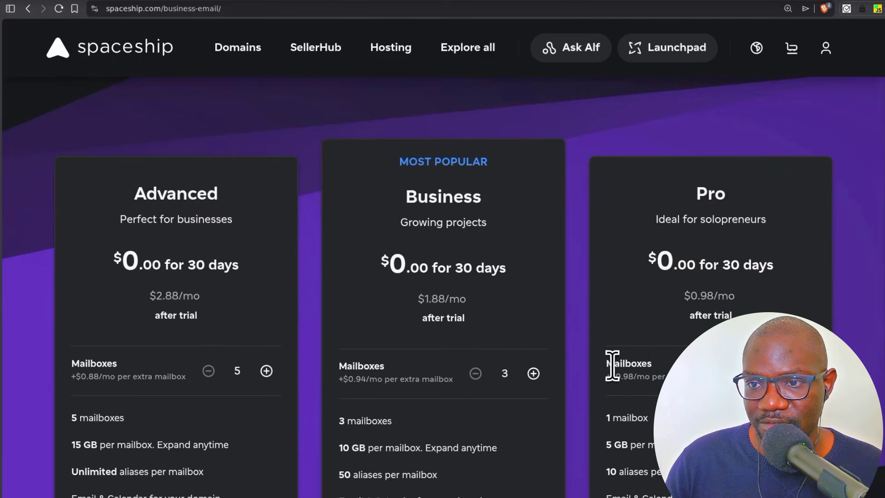
scroll(667, 369, "down", 2)
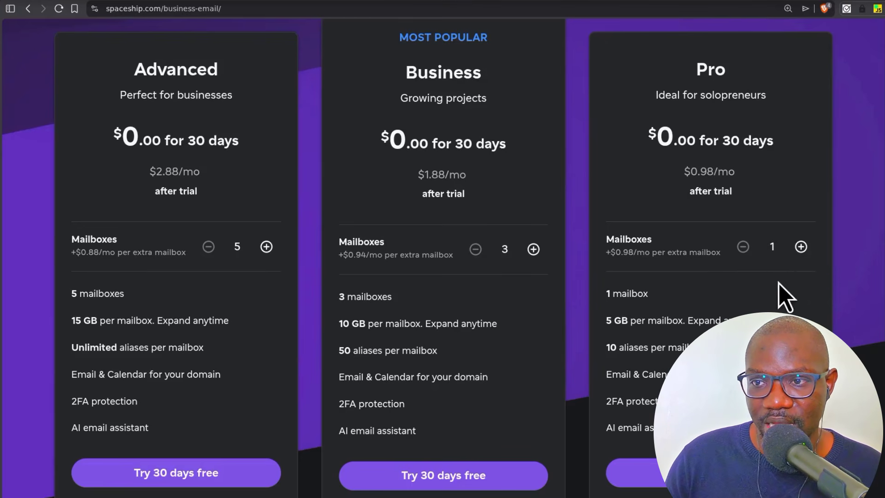
left_click(801, 246)
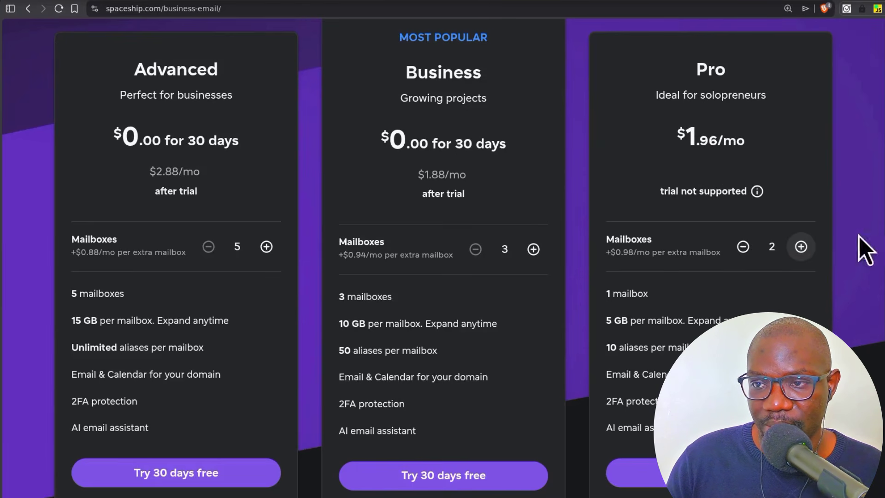
left_click(743, 246)
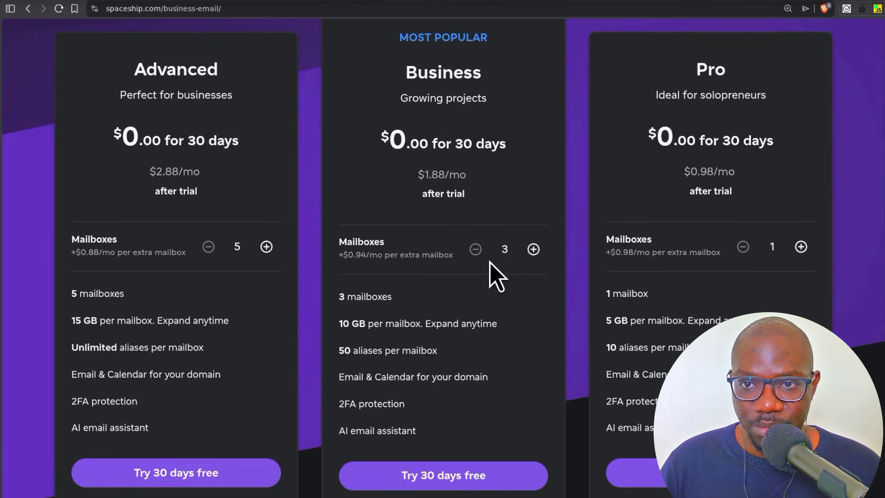
scroll(435, 237, "up", 3)
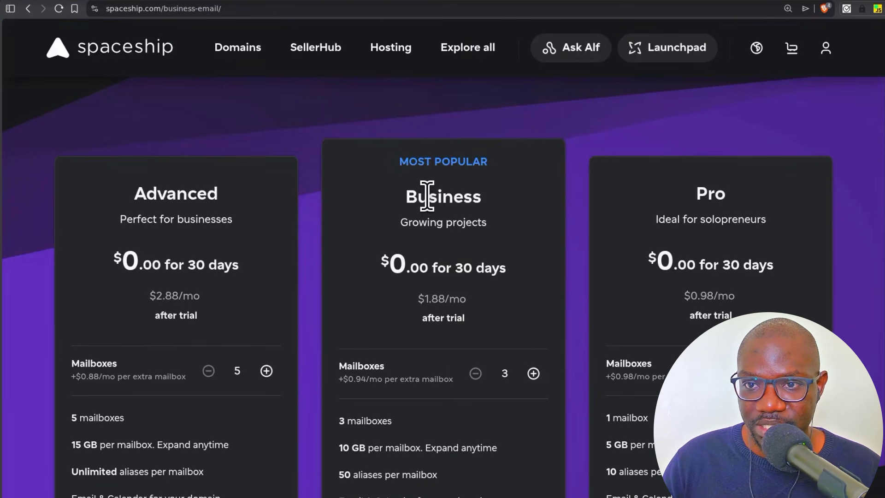
scroll(431, 263, "down", 6)
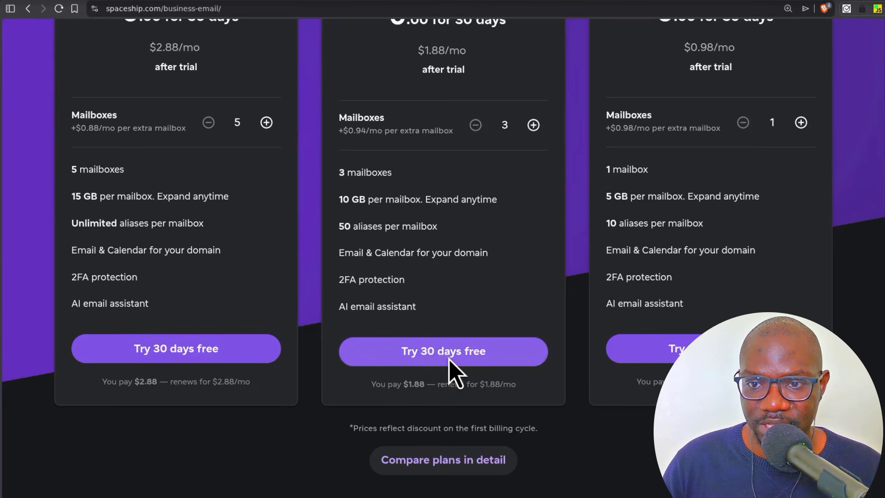
left_click(451, 359)
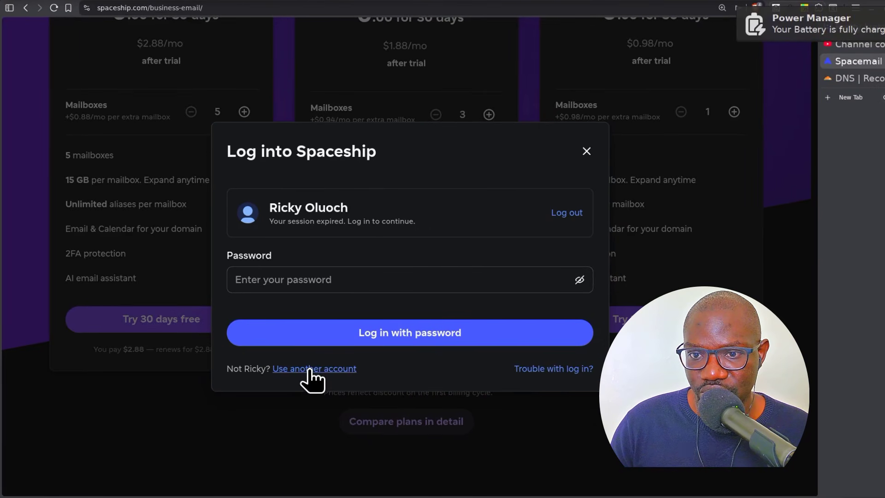
left_click(309, 369)
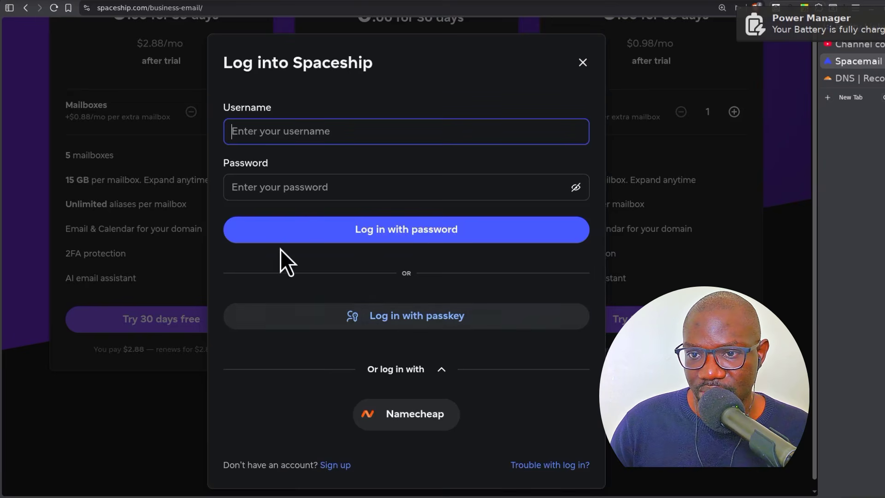
left_click(336, 465)
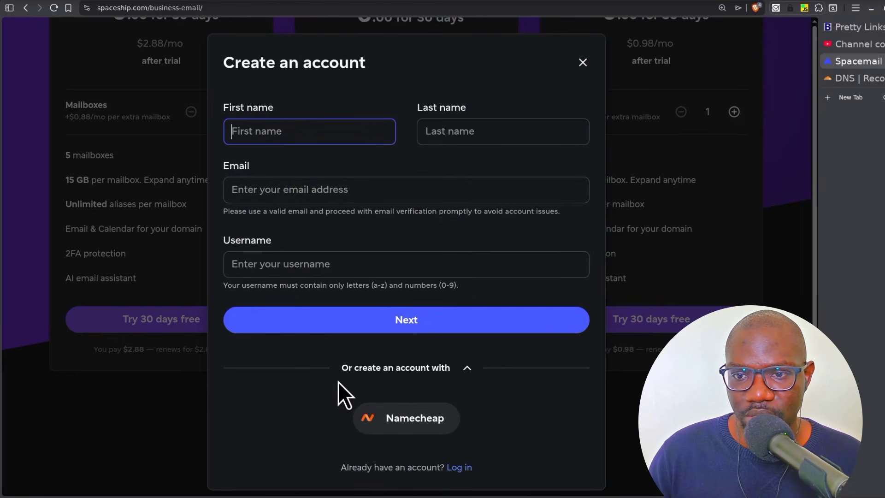
scroll(334, 383, "down", 1)
scroll(333, 383, "up", 1)
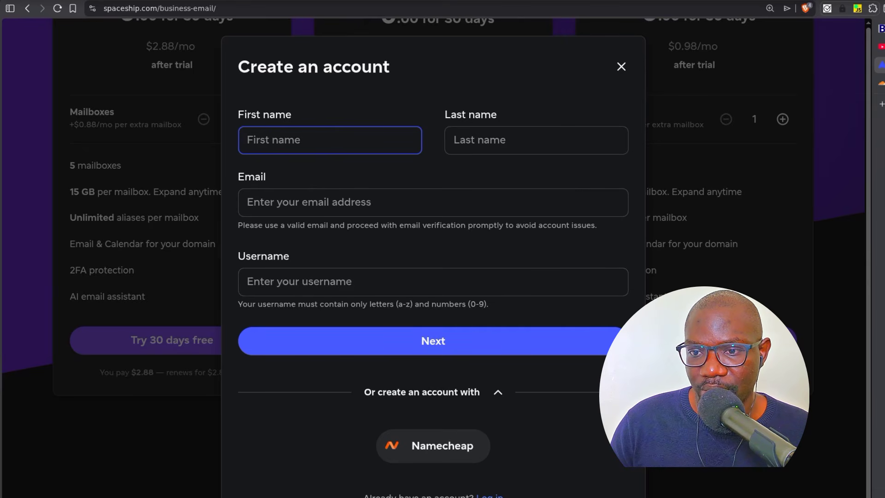
left_click(490, 497)
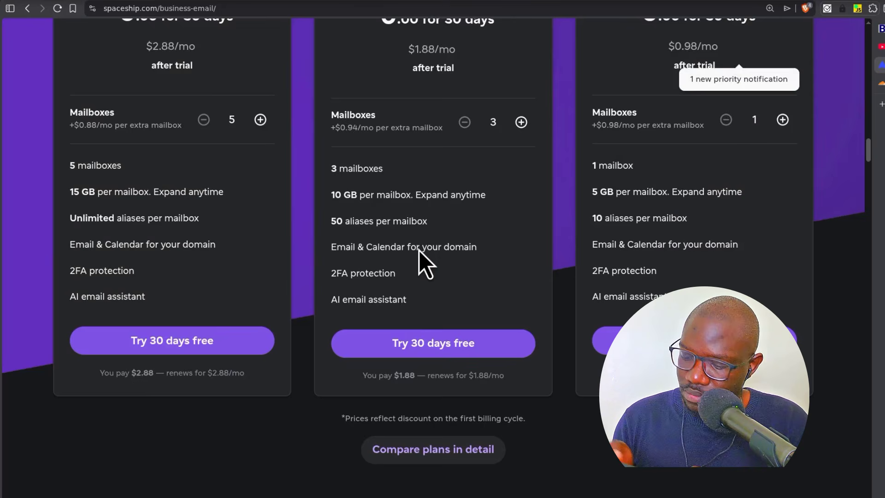
scroll(431, 282, "up", 3)
scroll(442, 312, "down", 3)
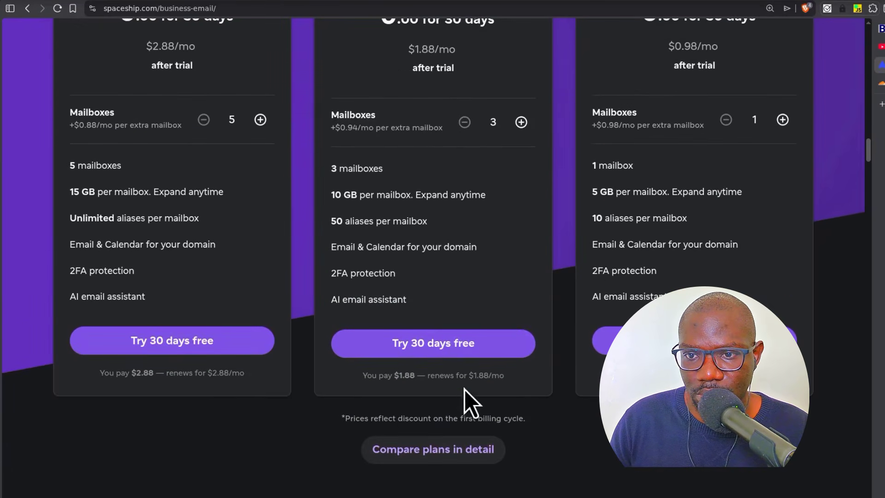
- Restart the Business plan free trial and pick hostingtips.uk as the domain to connect
left_click(424, 346)
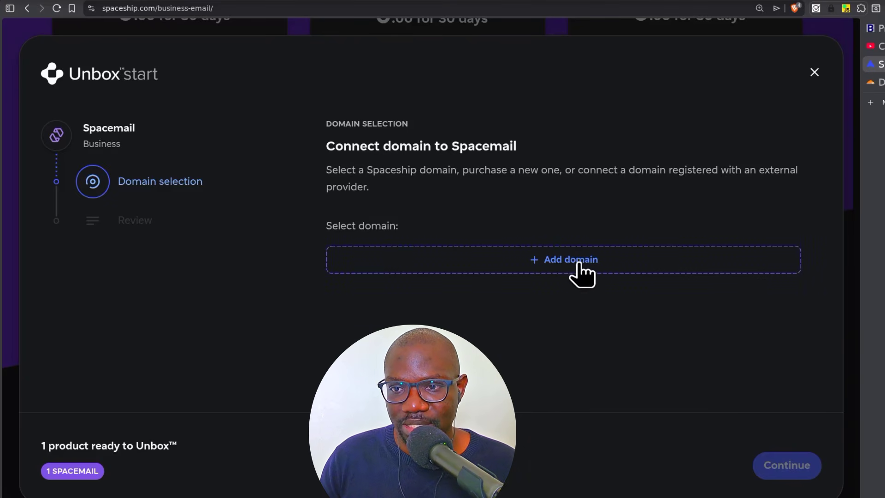
left_click(564, 262)
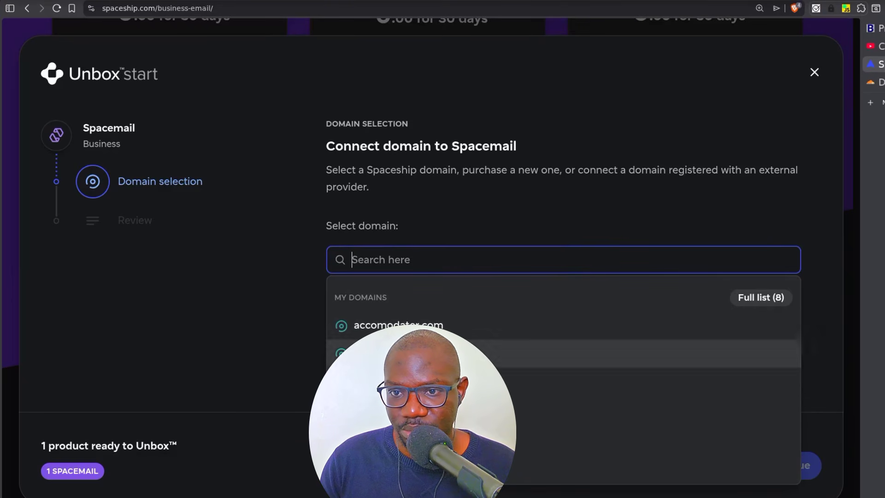
type("erwt.com")
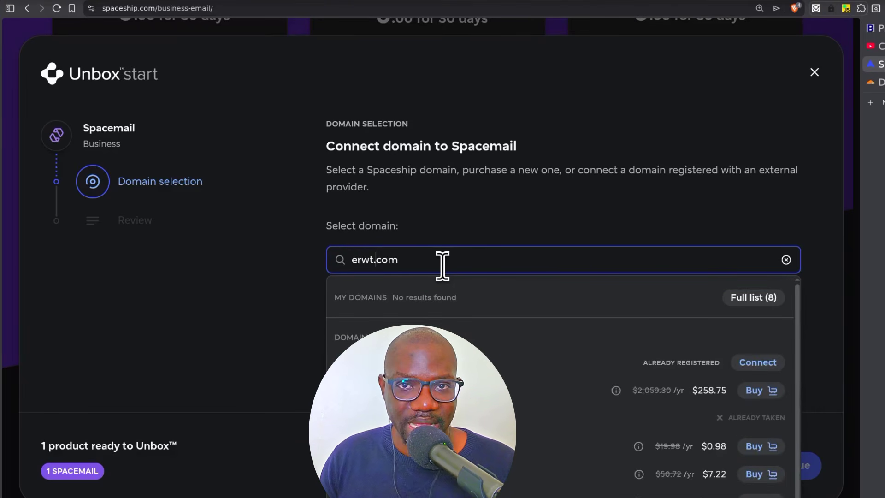
left_click_drag(347, 260, 409, 264)
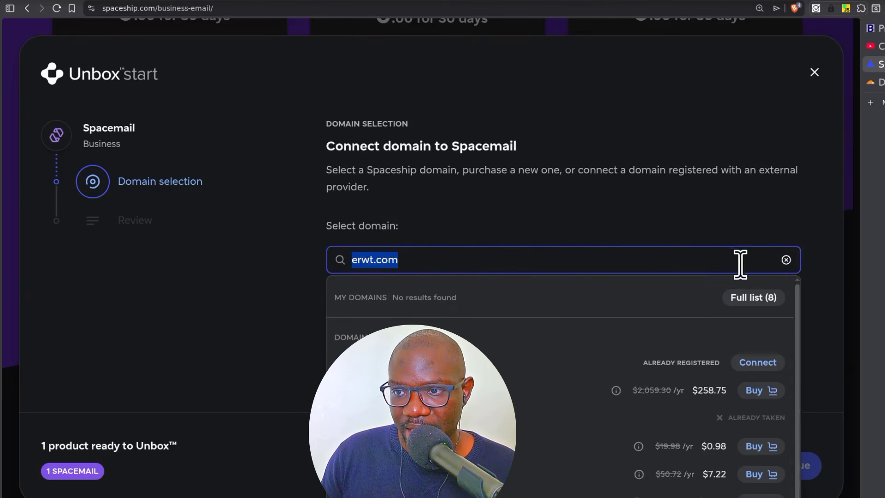
left_click(440, 259)
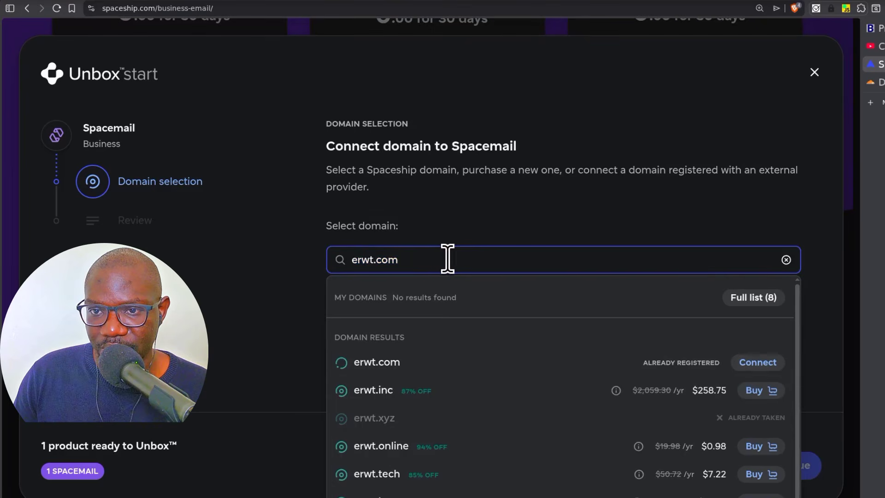
type("rtr5r56")
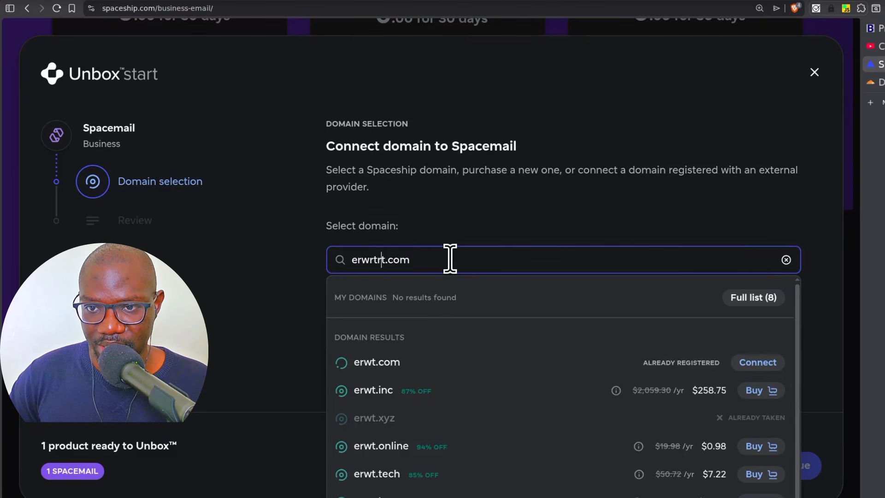
type("r")
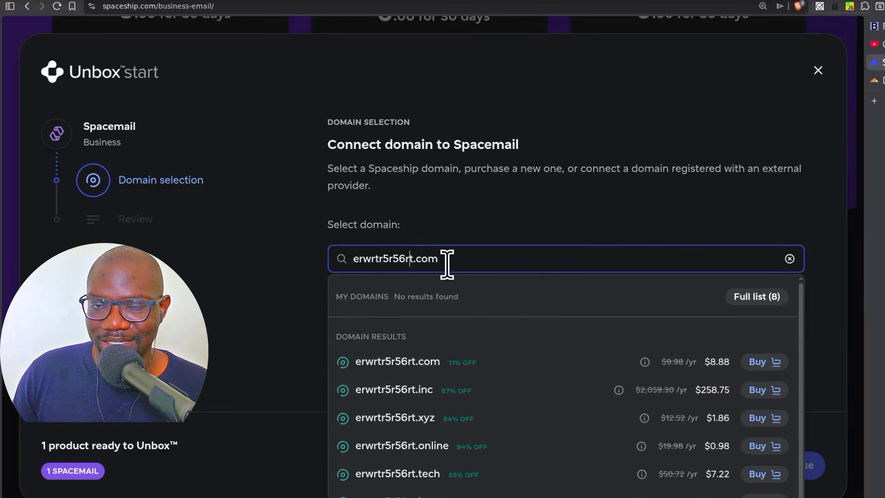
left_click(474, 256)
key("BackSpace")
key("BackSpace")
key("BackSpace")
key("BackSpace")
key("BackSpace")
key("BackSpace")
key("BackSpace")
key("BackSpace")
key("BackSpace")
key("BackSpace")
key("BackSpace")
key("BackSpace")
key("BackSpace")
key("BackSpace")
key("BackSpace")
key("BackSpace")
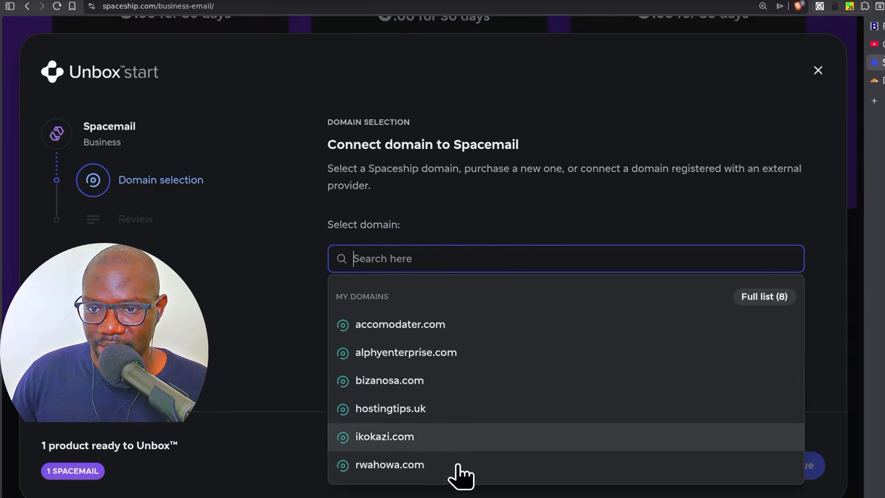
left_click(389, 416)
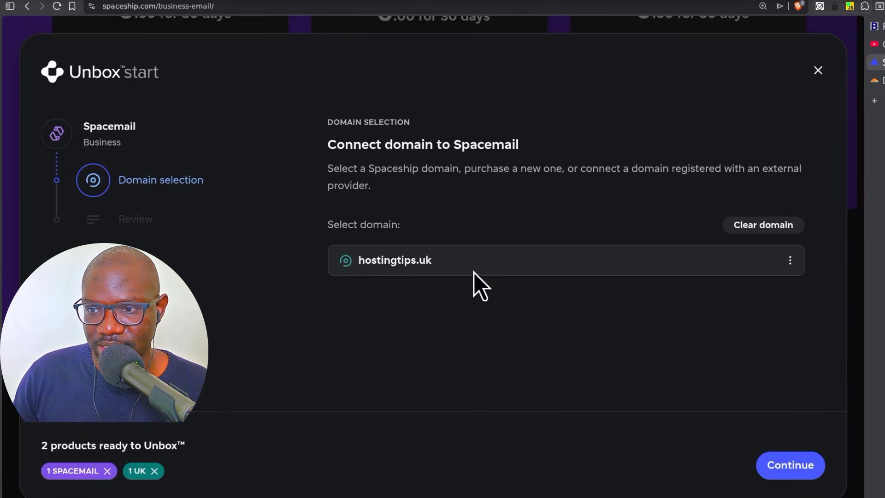
- Review the Business trial products without adding any extras and Unbox them for hostingtips.uk
left_click(791, 464)
scroll(608, 198, "down", 3)
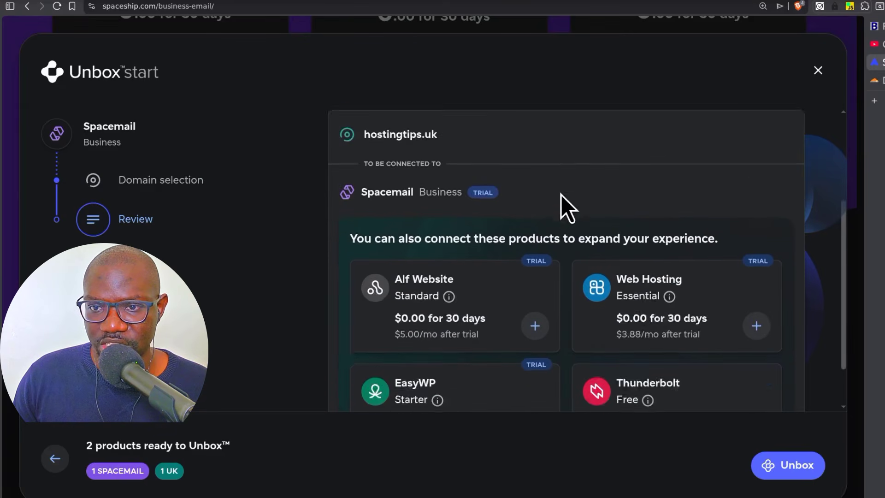
scroll(561, 198, "down", 2)
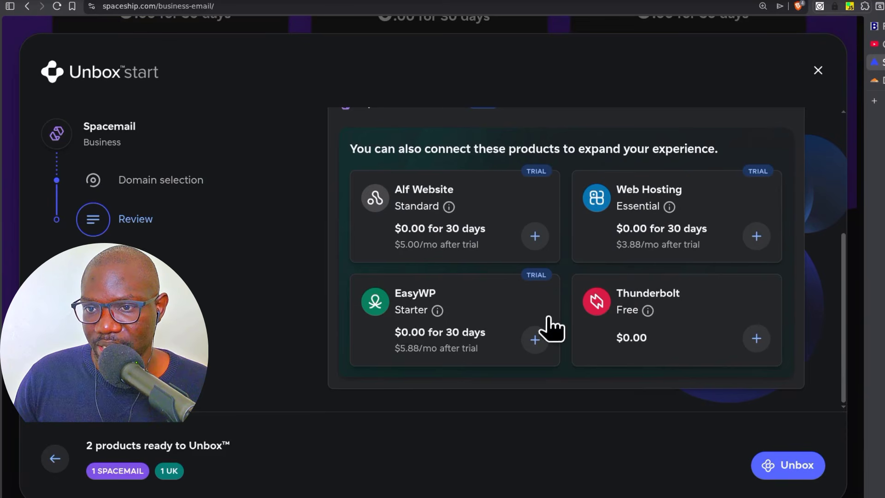
scroll(446, 292, "up", 5)
scroll(447, 292, "down", 5)
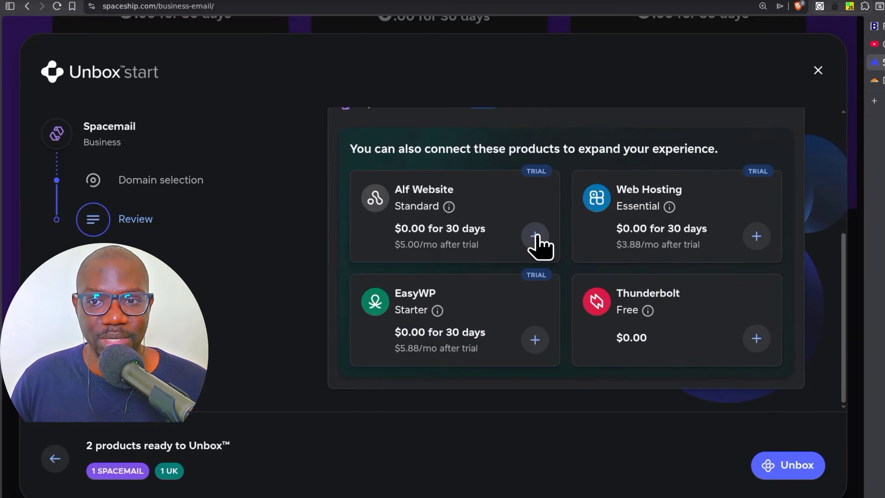
scroll(431, 318, "up", 3)
scroll(468, 247, "down", 3)
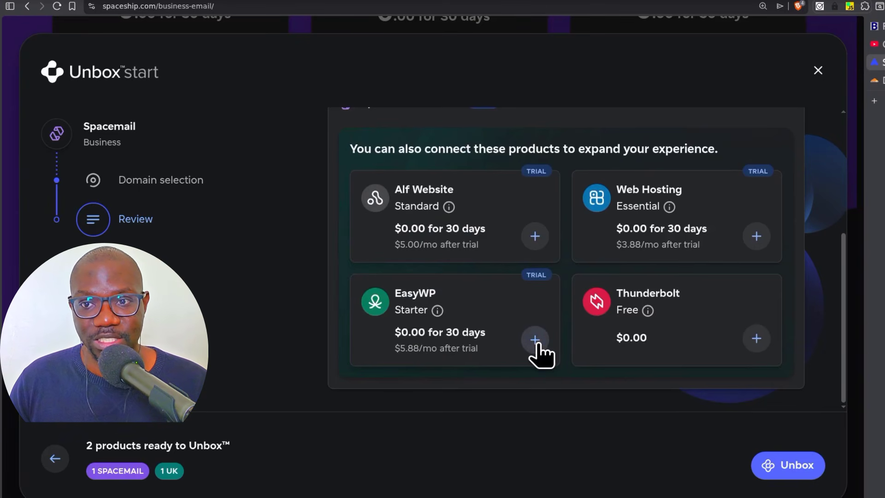
scroll(475, 292, "up", 5)
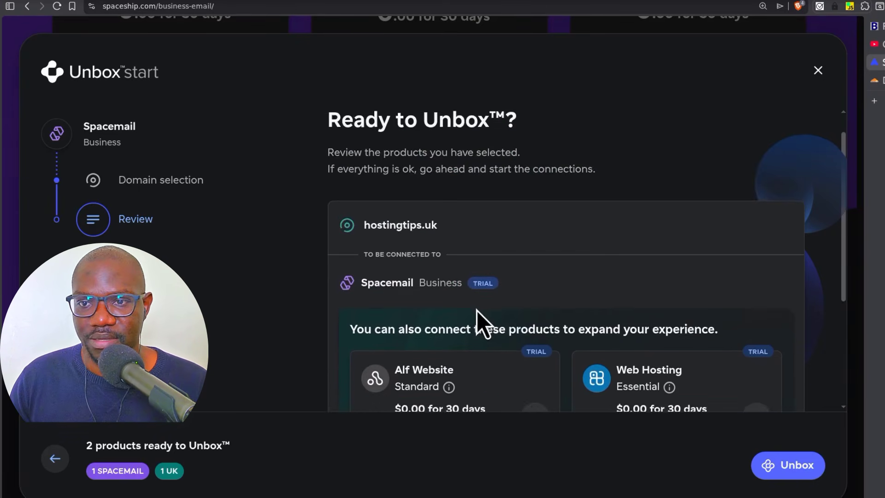
scroll(558, 343, "down", 2)
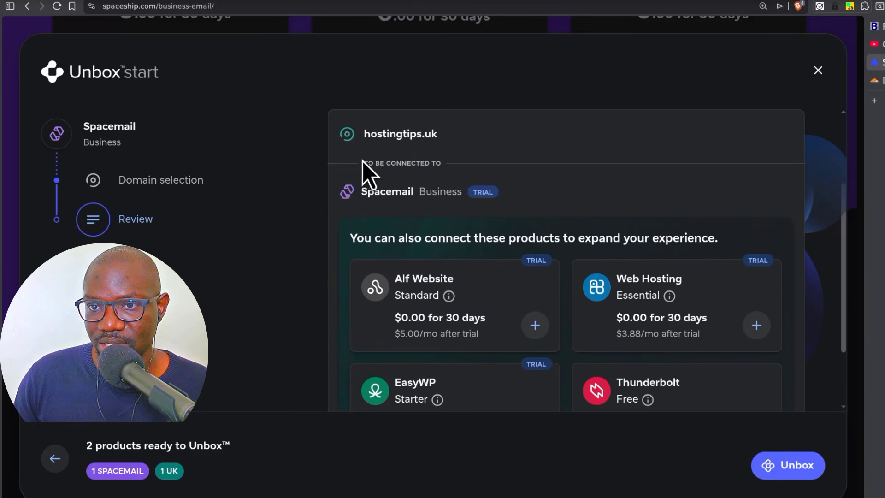
scroll(727, 372, "down", 2)
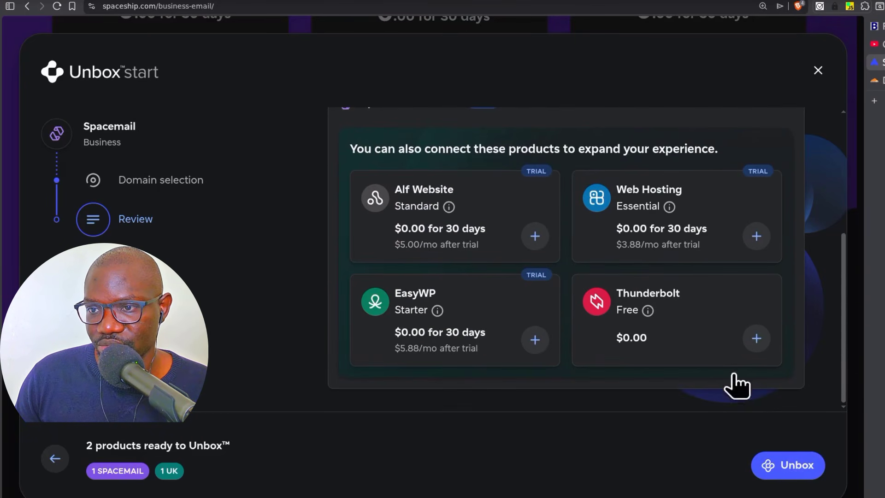
left_click(805, 468)
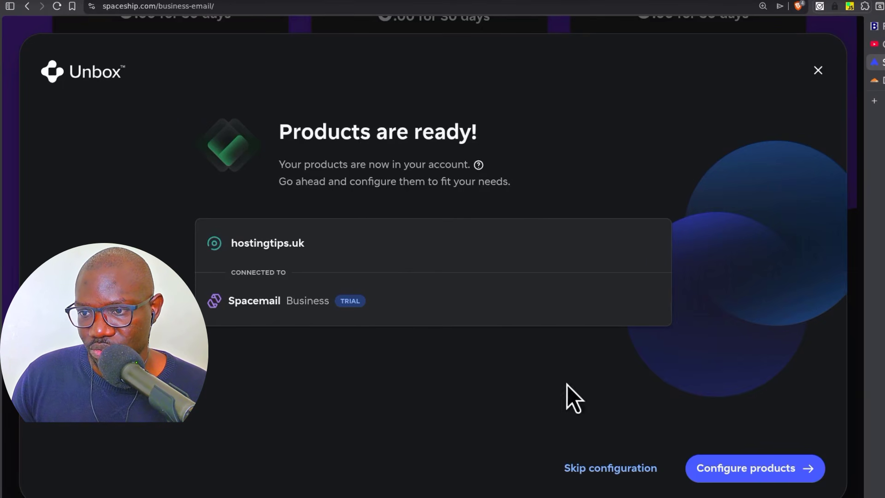
- Configure the products, close mailbox creation without creating any mailboxes, and skip that step
left_click(750, 473)
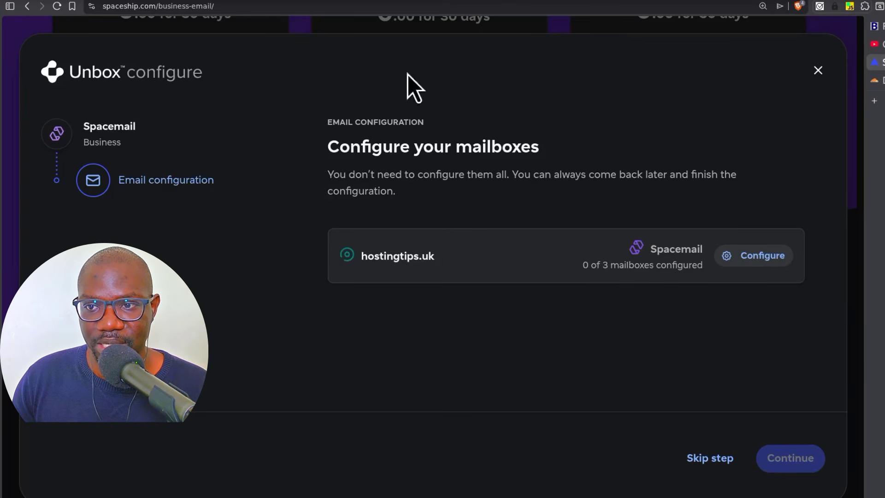
left_click(758, 256)
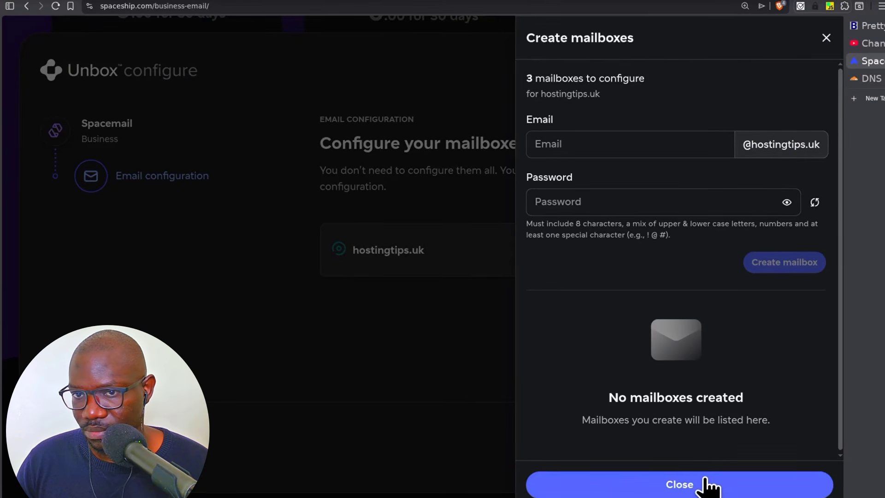
left_click(708, 485)
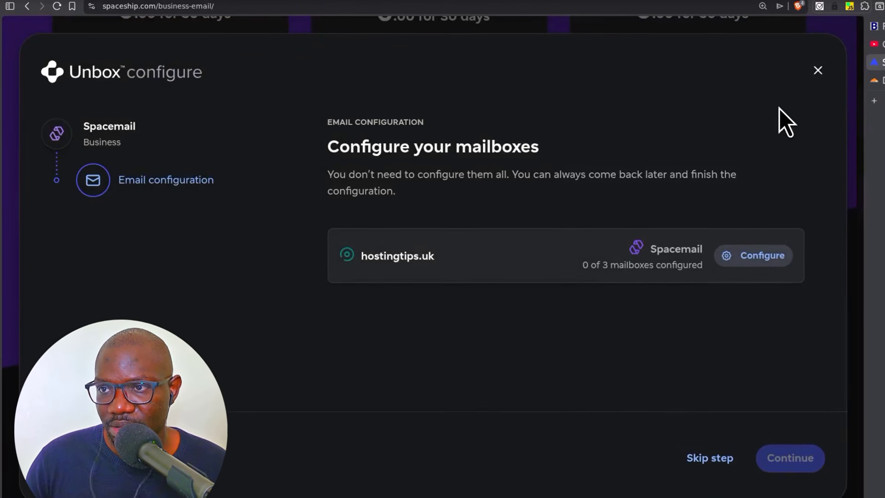
left_click(708, 458)
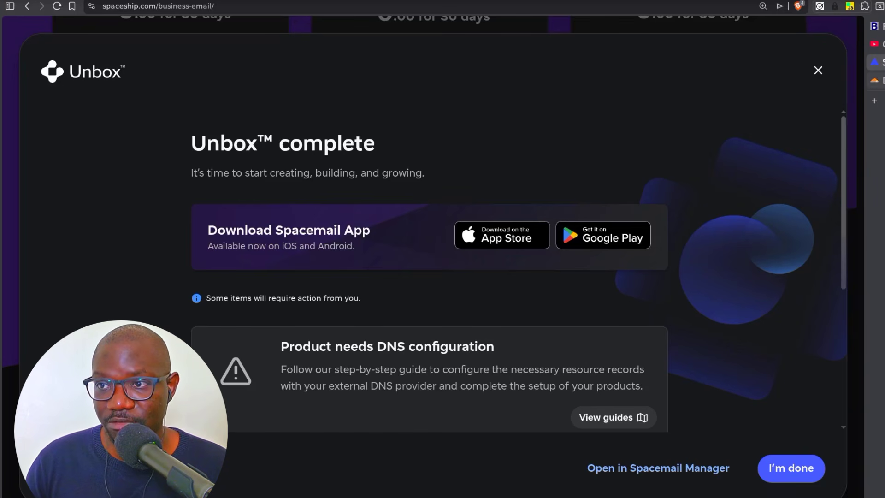
left_click(875, 80)
scroll(347, 336, "down", 5)
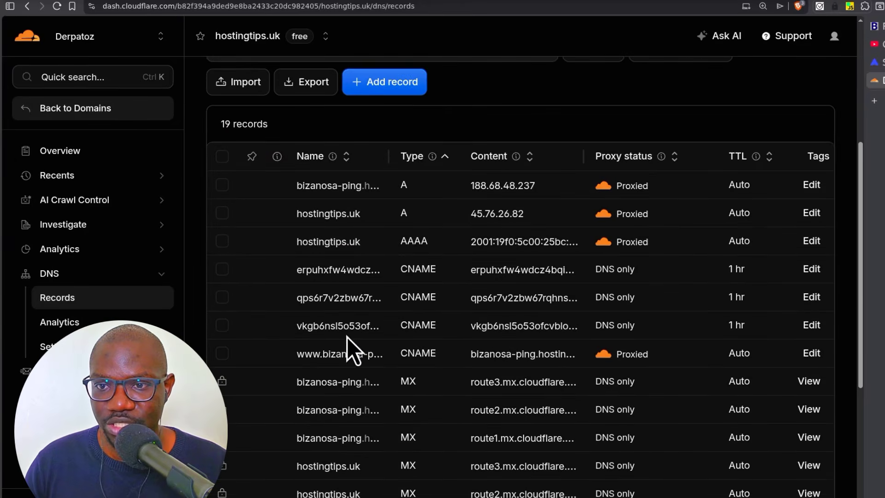
scroll(339, 373, "up", 4)
scroll(342, 375, "down", 9)
scroll(339, 370, "up", 10)
left_click(874, 62)
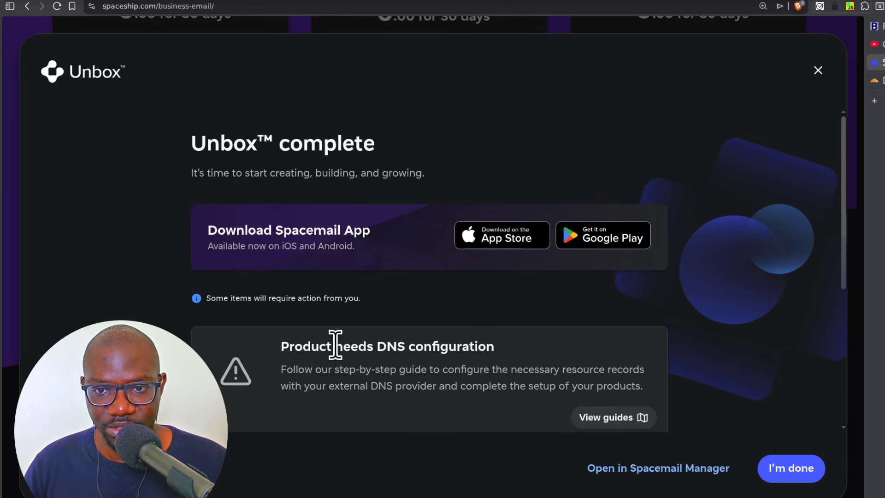
- Open the DNS configuration guides for hostingtips.uk
left_click(614, 419)
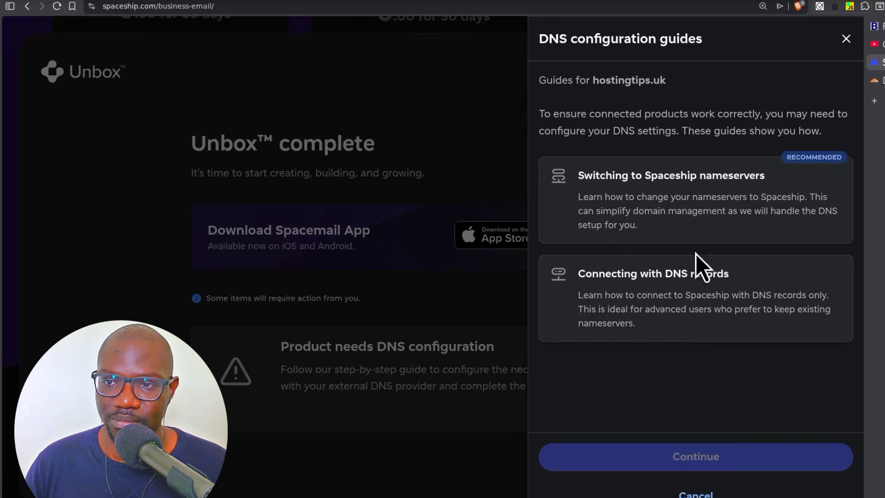
- Choose the Connecting with DNS records guide to see the Spacemail MX records, then go to Cloudflare
left_click(651, 291)
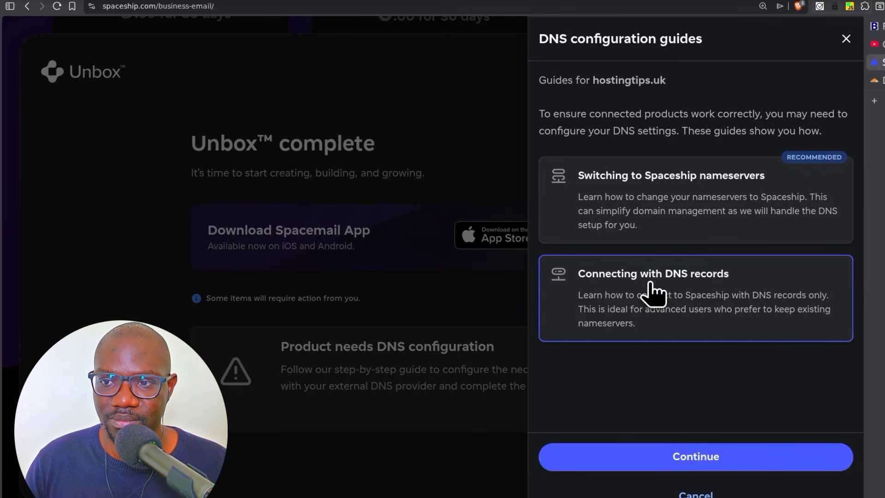
left_click(694, 459)
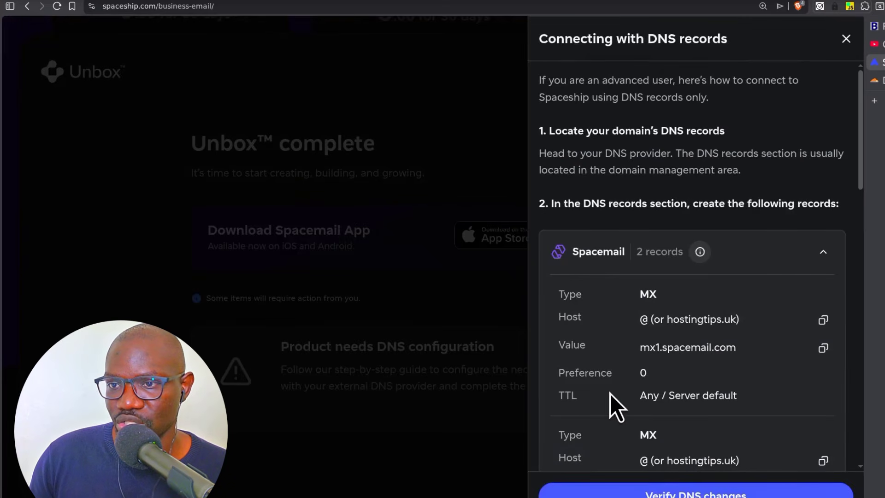
scroll(701, 272, "down", 10)
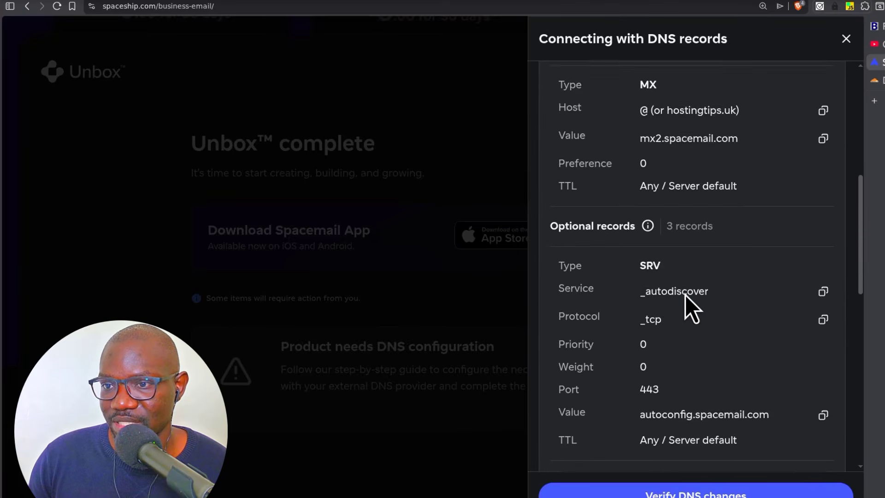
scroll(668, 307, "up", 10)
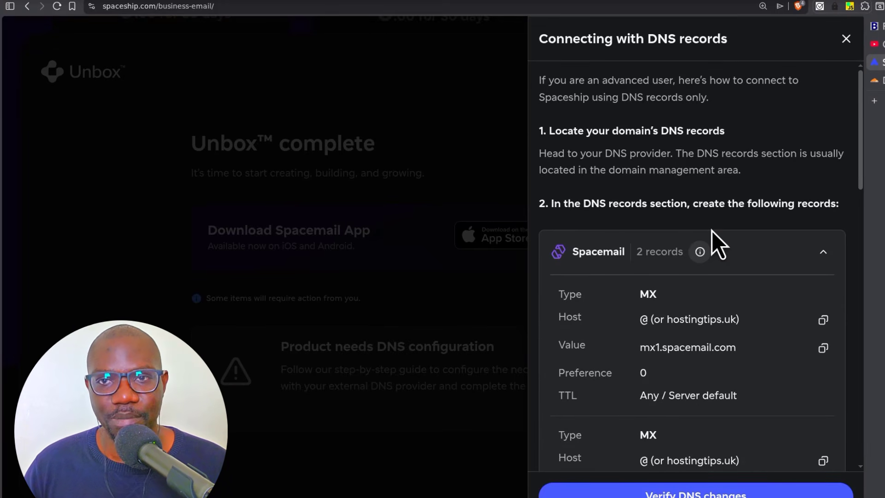
left_click(875, 81)
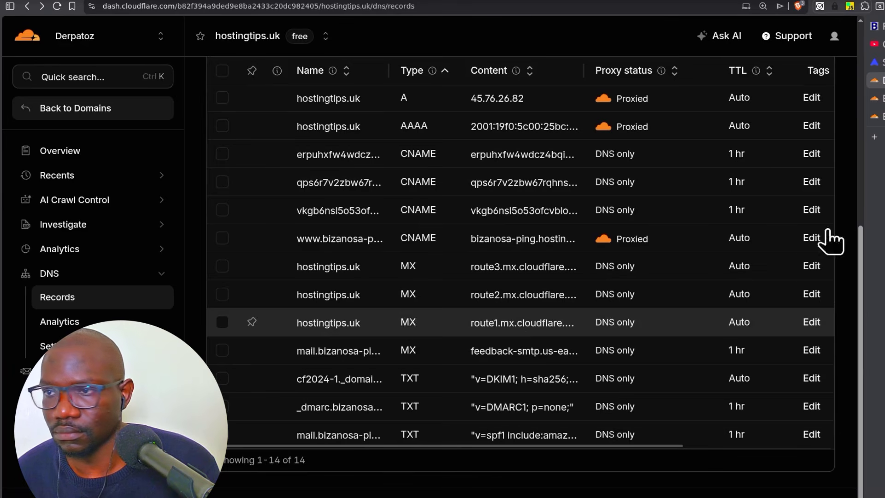
- Close the two duplicate Cloudflare pages and return to the Spaceship DNS records guide
left_click(884, 99)
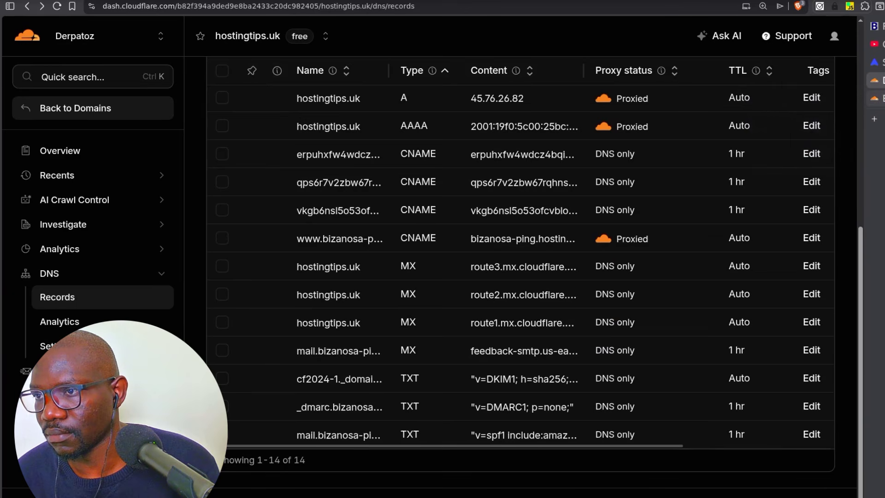
left_click(883, 99)
scroll(415, 326, "up", 3)
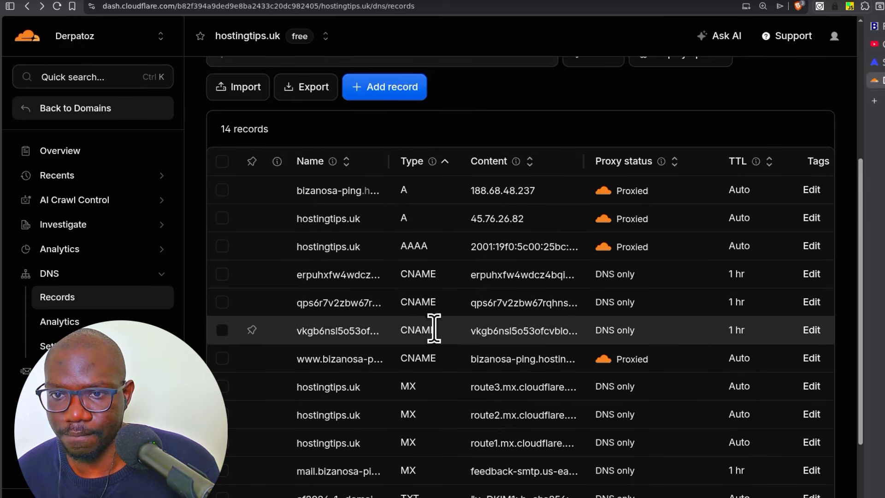
left_click(881, 62)
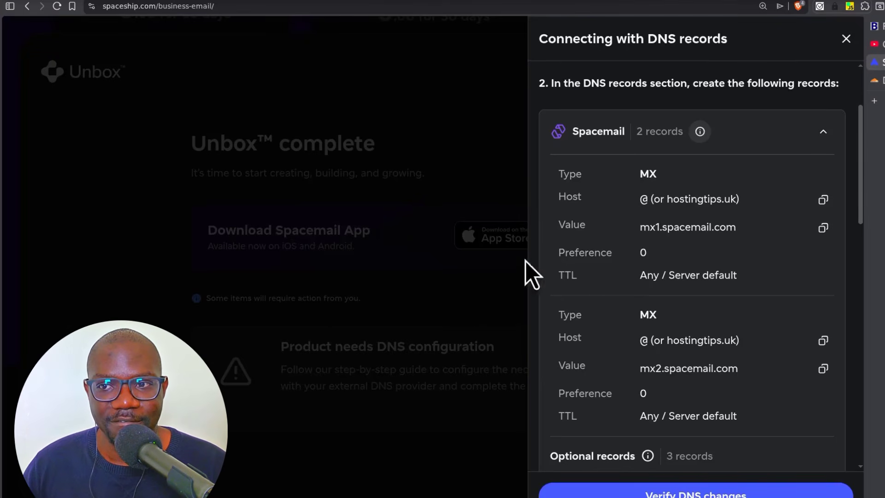
- Copy the mx1.spacemail.com MX value and switch back to Cloudflare's DNS records
double_click(643, 200)
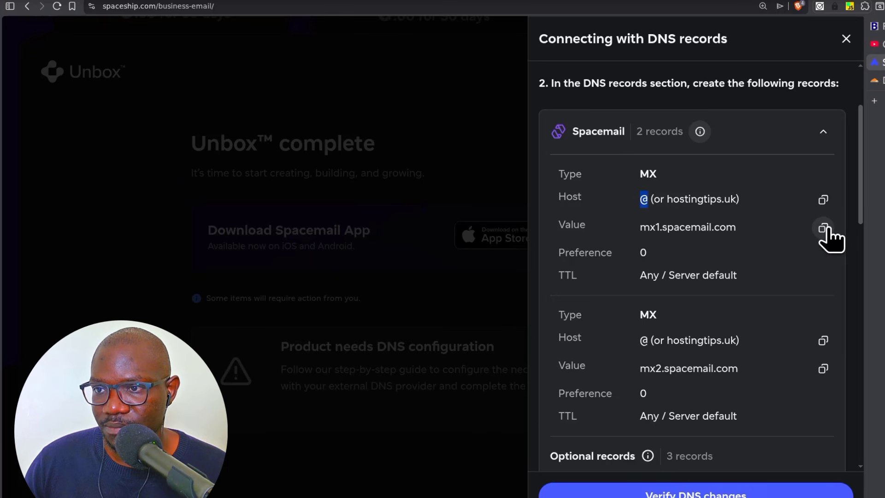
left_click(824, 228)
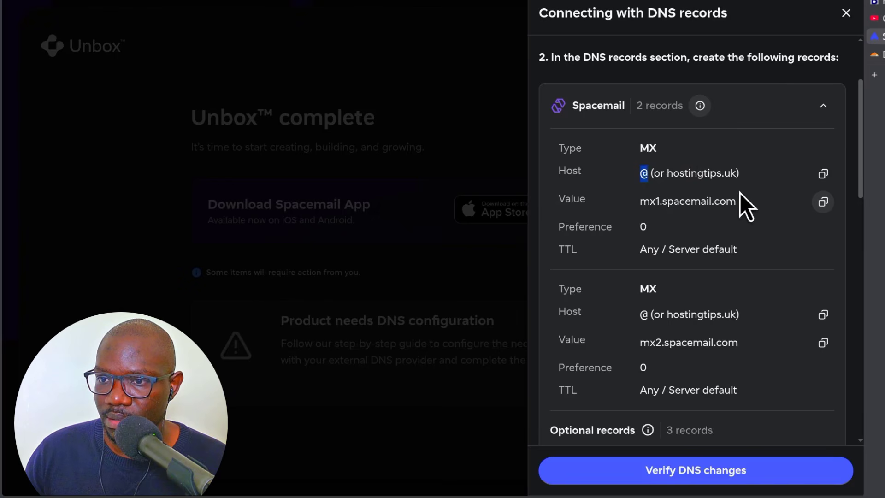
left_click(875, 55)
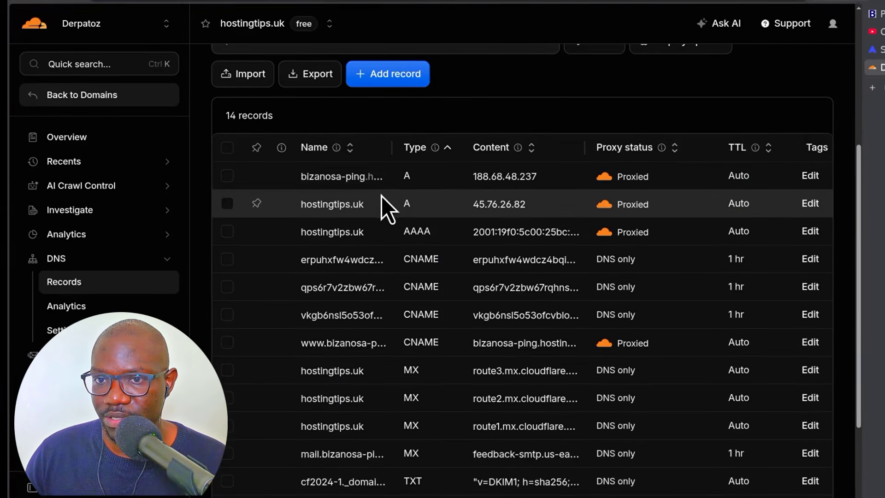
- Select the route1–3 Cloudflare MX records and delete them, confirming with DELETE
scroll(331, 257, "down", 3)
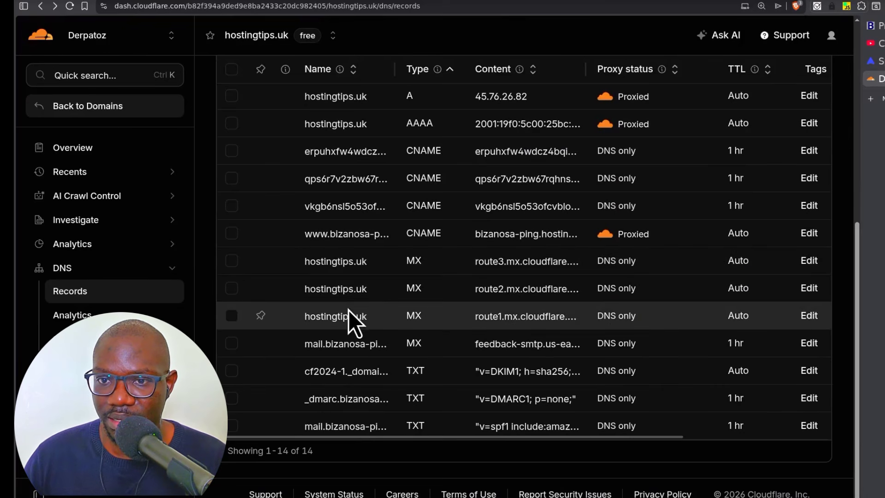
scroll(346, 311, "up", 5)
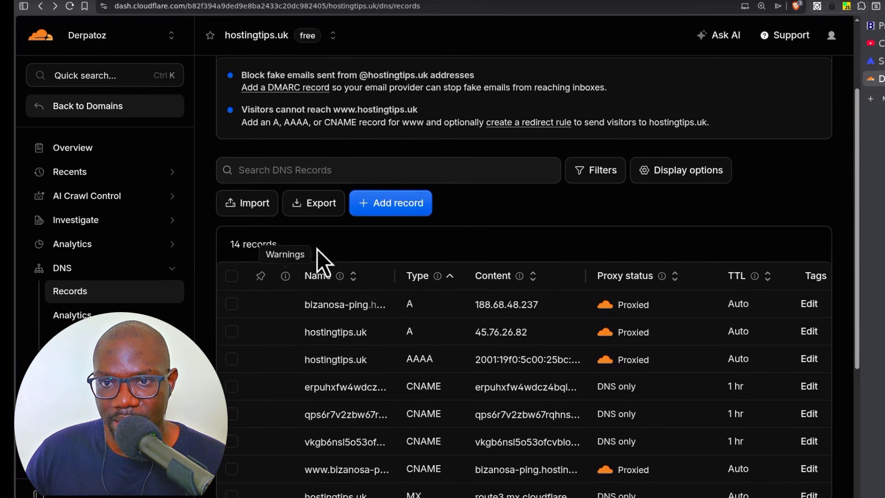
scroll(360, 329, "down", 2)
scroll(366, 328, "up", 2)
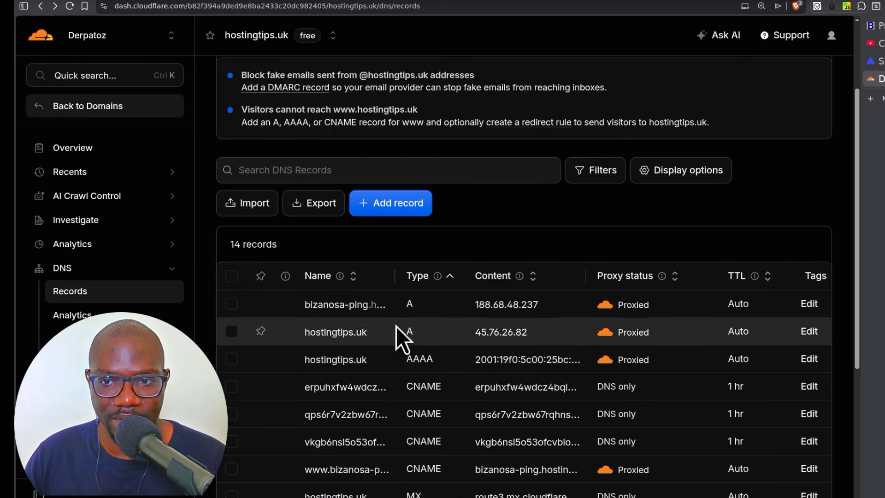
scroll(396, 326, "down", 5)
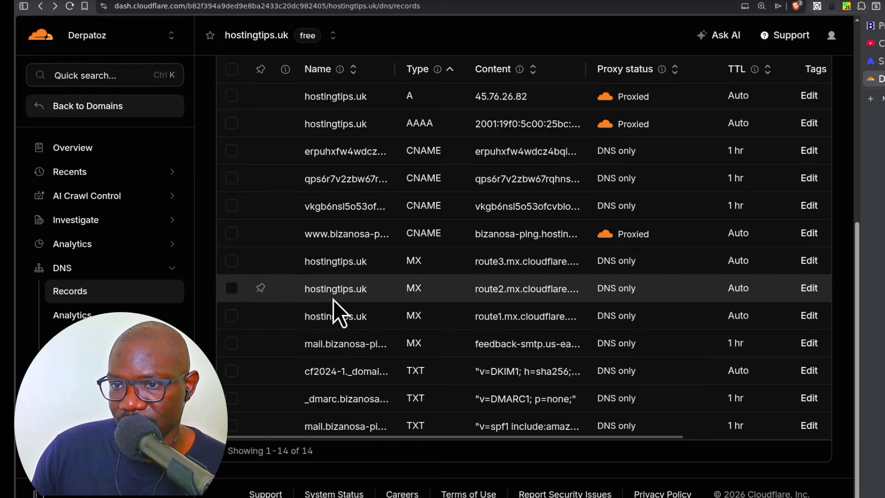
left_click(232, 261)
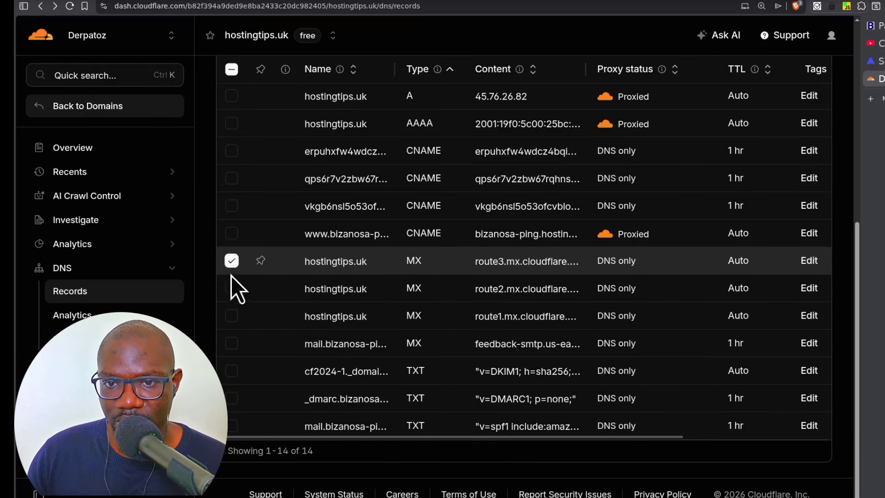
left_click(232, 317)
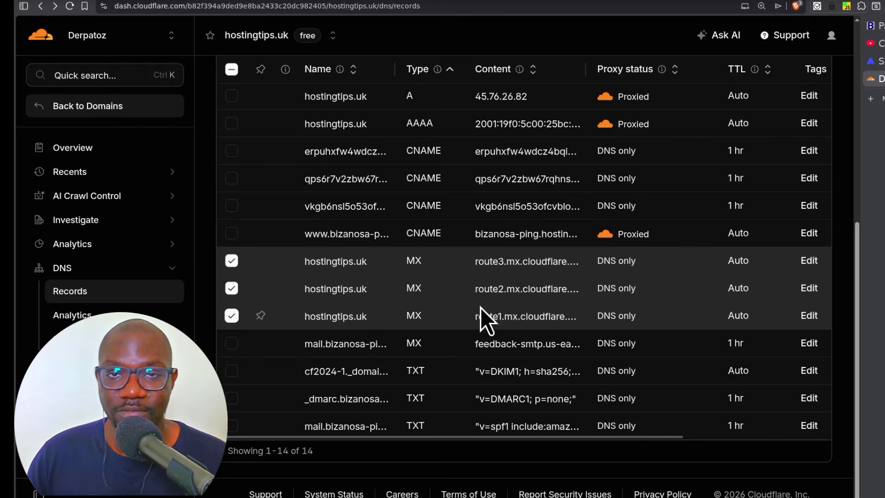
scroll(436, 331, "up", 2)
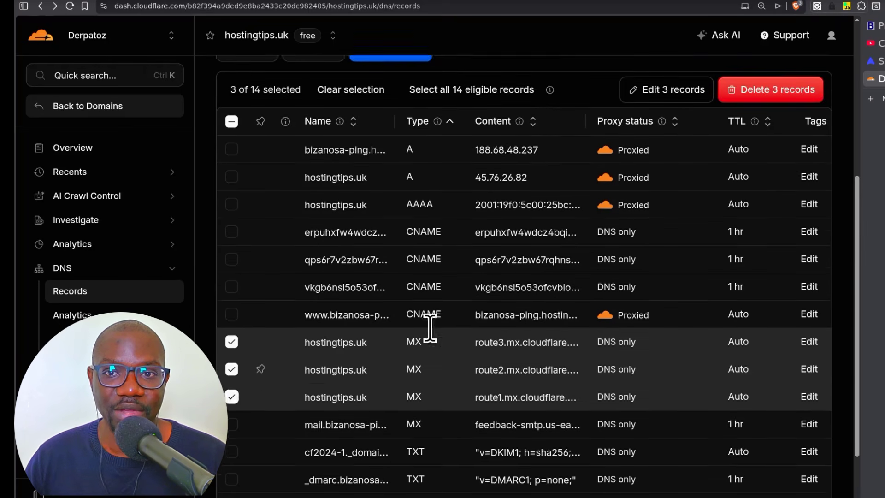
scroll(430, 329, "up", 4)
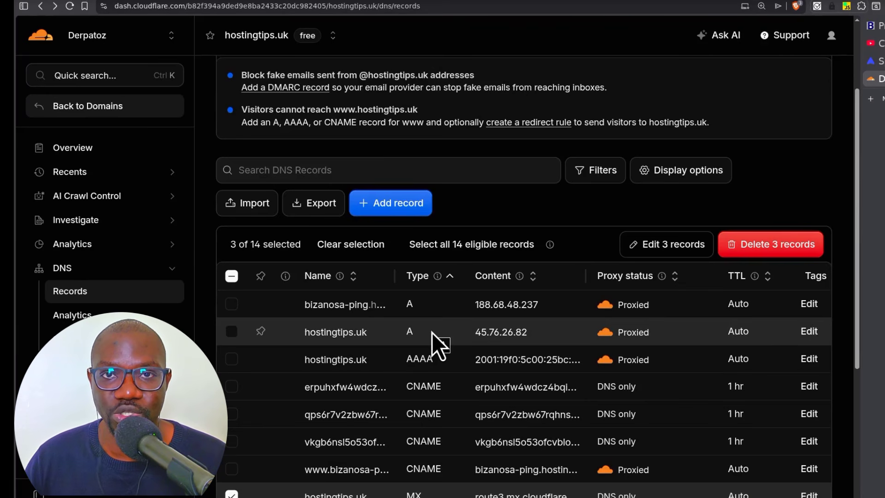
left_click(764, 247)
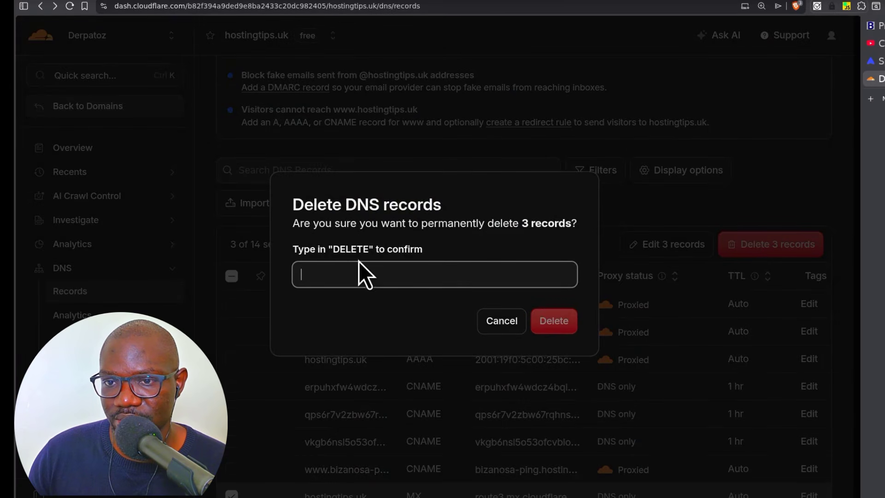
type("DELE")
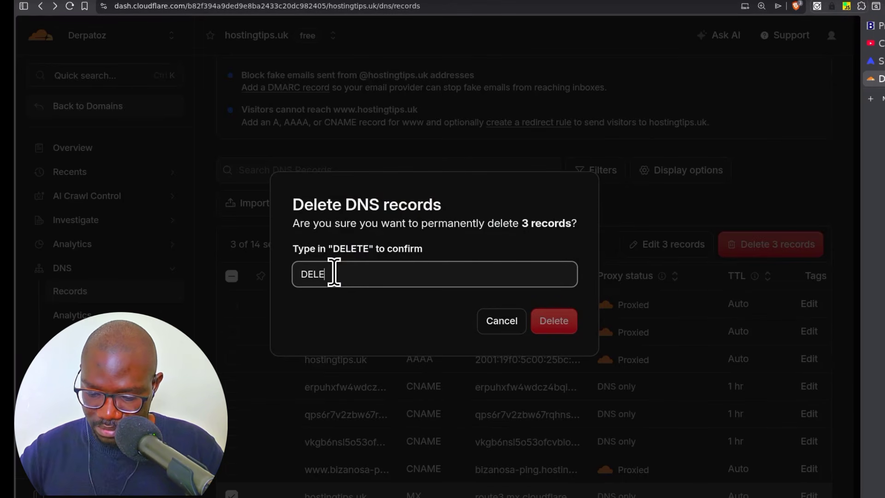
type("TE")
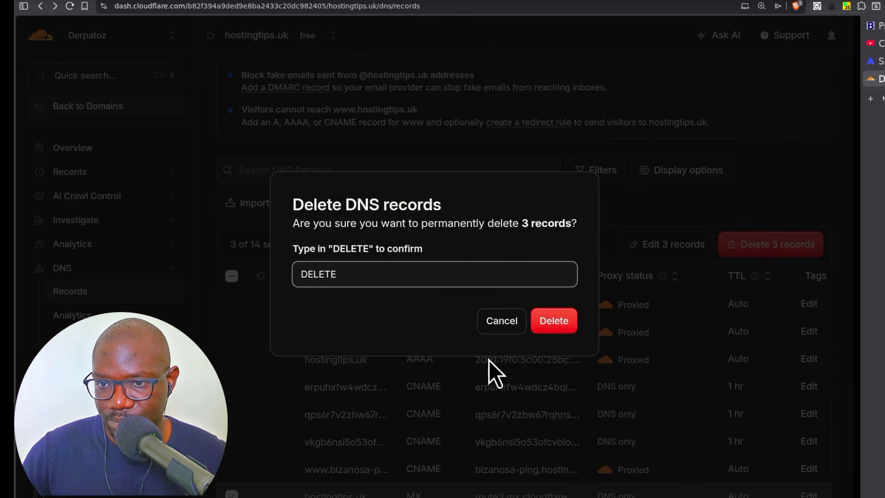
left_click(551, 323)
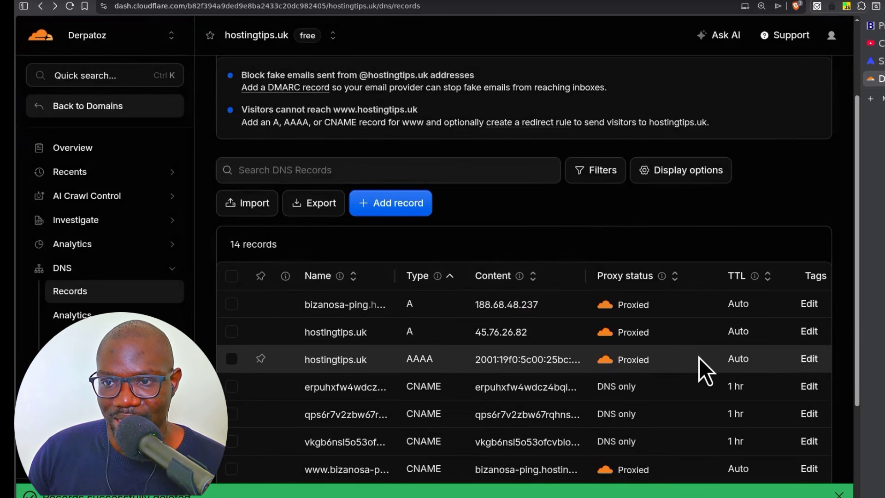
- Start a new MX record named @ for hostingtips.uk
scroll(457, 300, "down", 3)
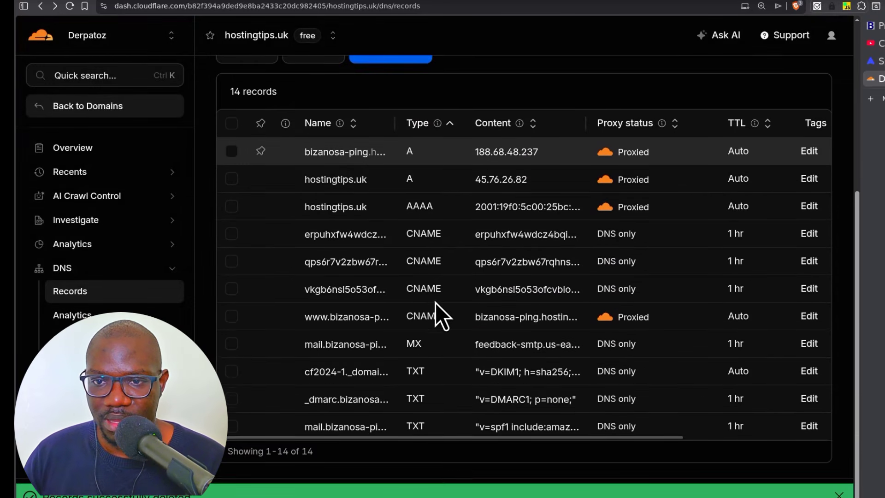
scroll(412, 411, "up", 3)
scroll(407, 397, "up", 1)
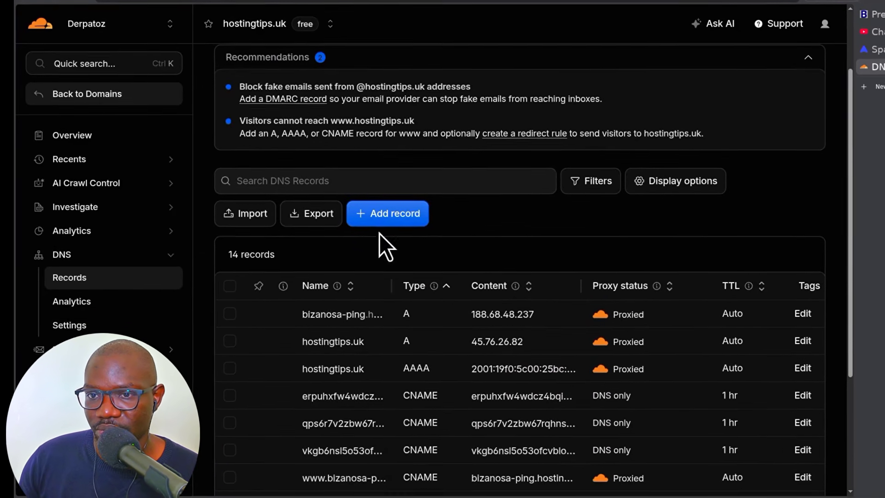
left_click(386, 206)
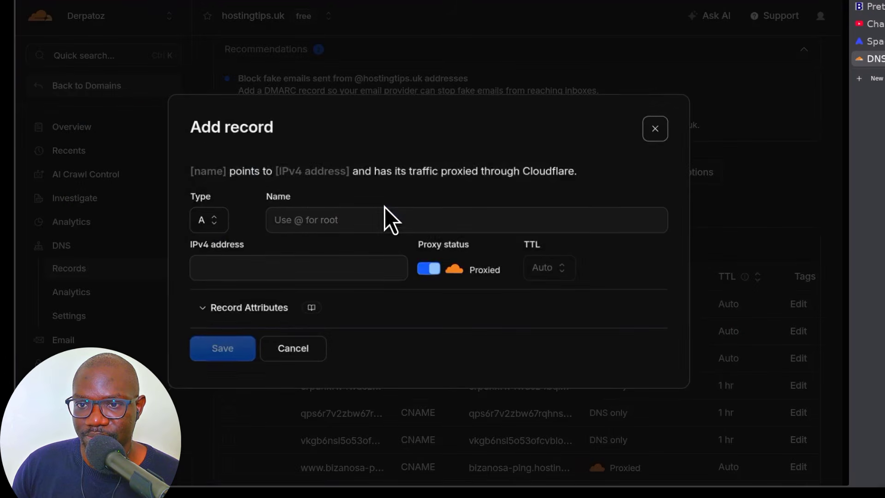
left_click(208, 226)
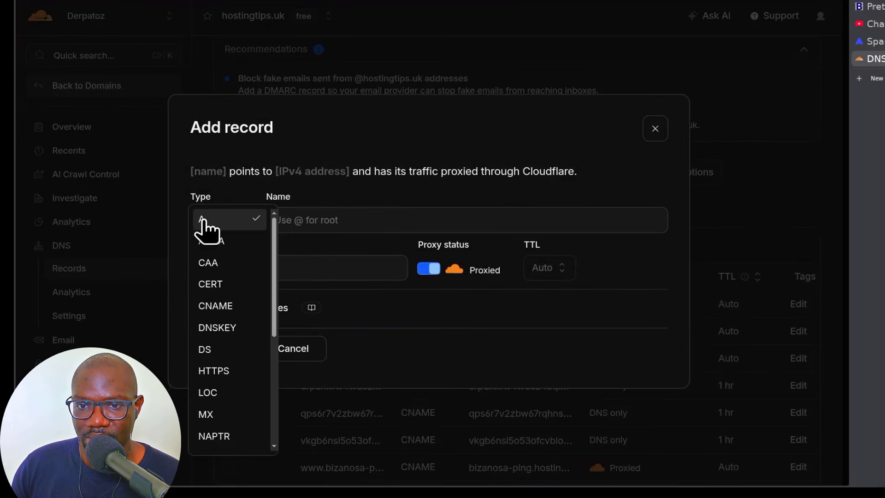
left_click(213, 414)
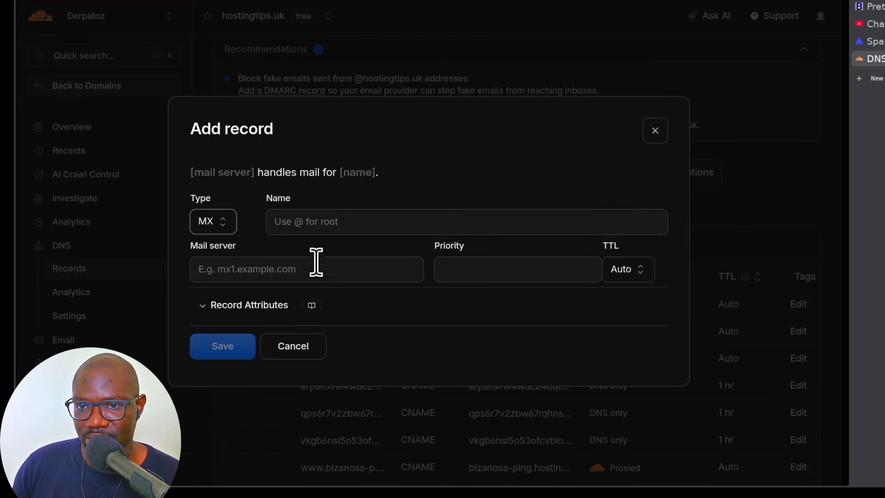
left_click(309, 215)
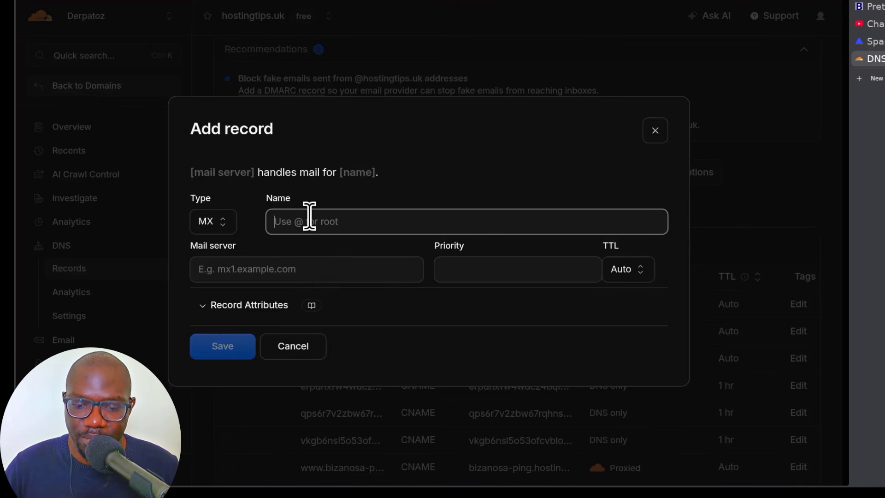
type("@")
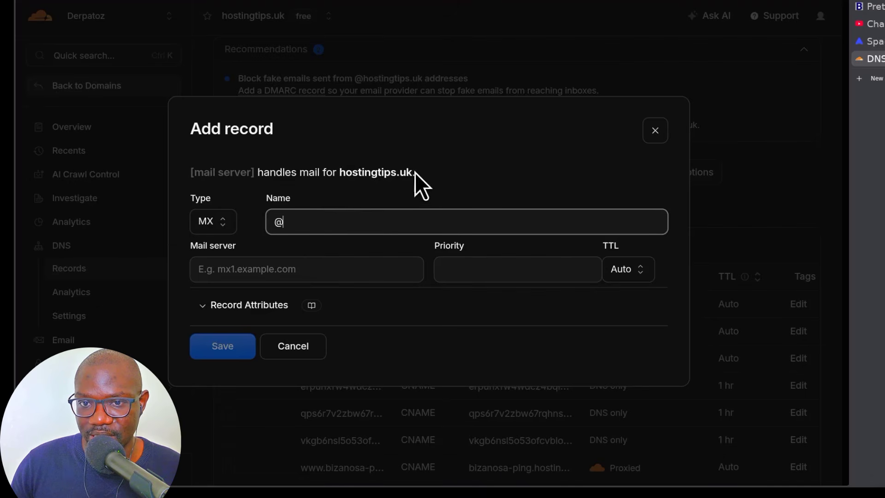
- Point it to mx1.spacemail.com with priority 0 and Auto TTL, and save
left_click(230, 269)
type("mx1.spacemail.com")
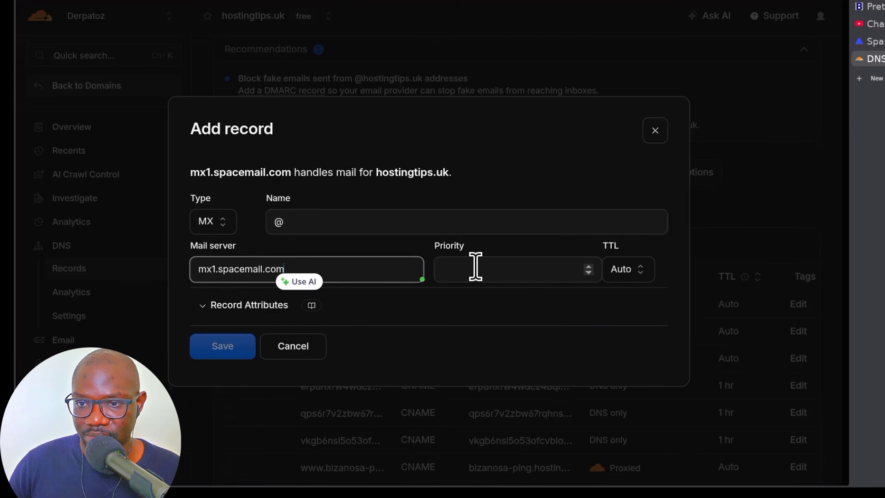
left_click(875, 44)
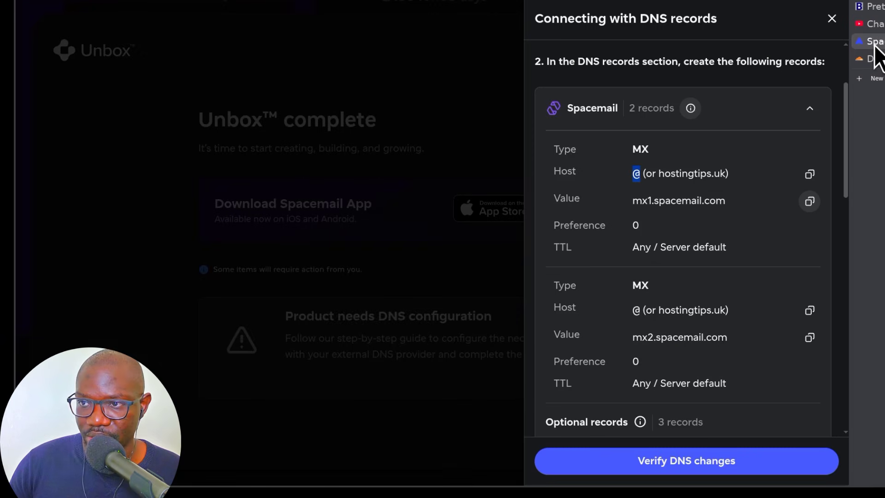
key("ctrl+Tab")
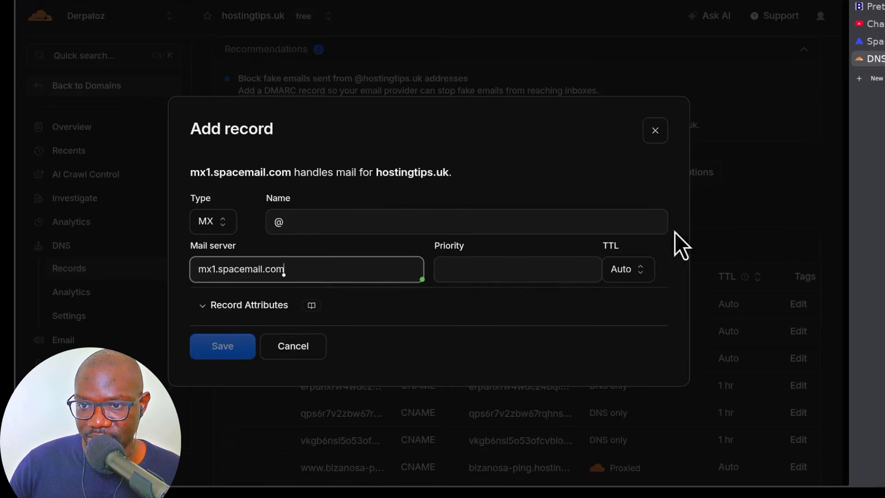
left_click(468, 272)
type("0")
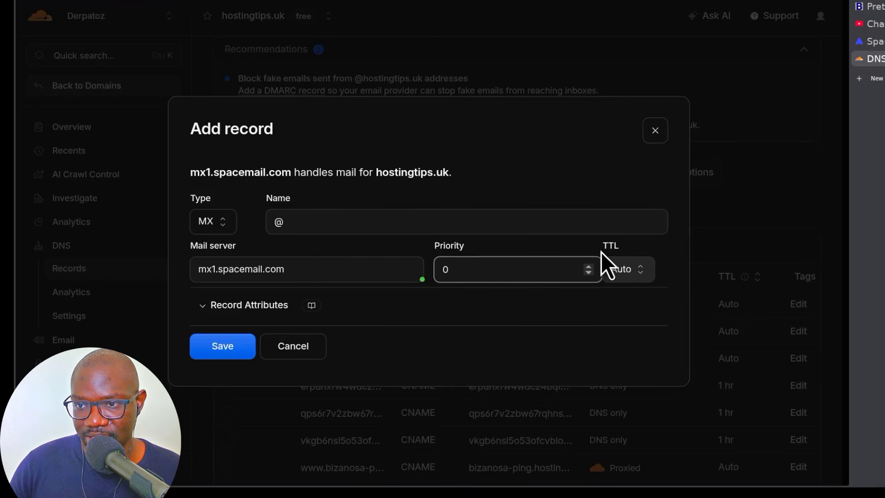
left_click(627, 272)
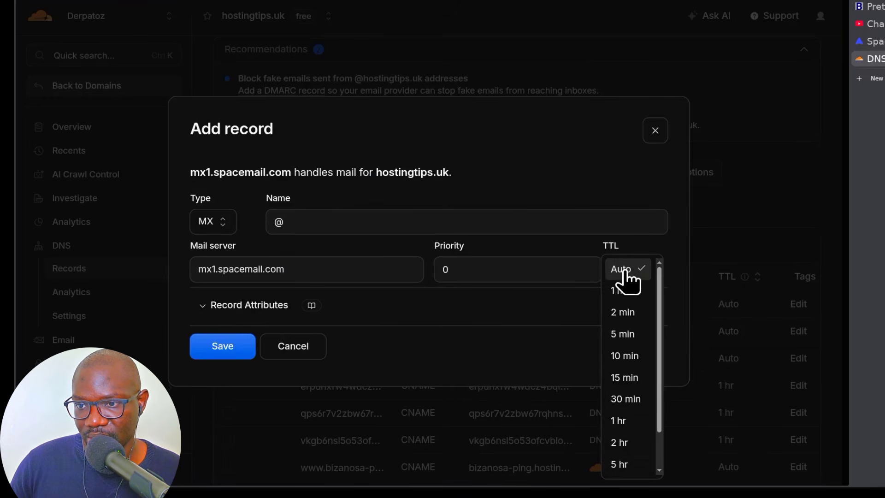
left_click(625, 272)
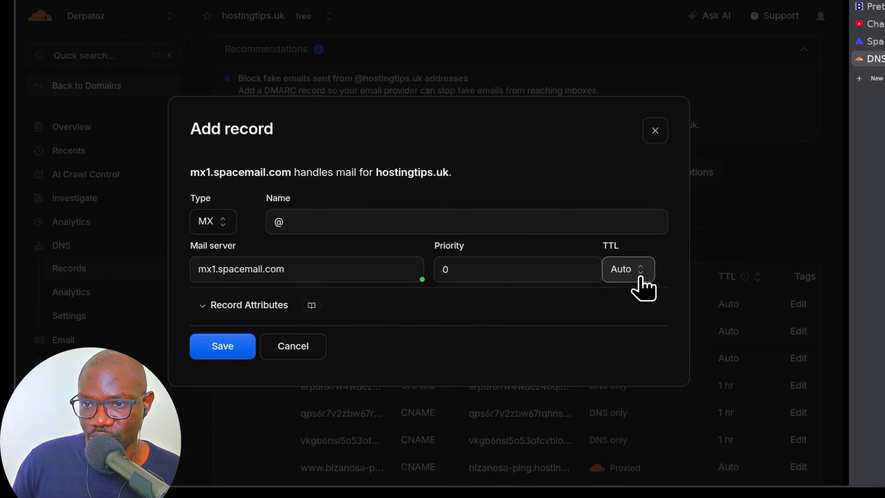
left_click(217, 351)
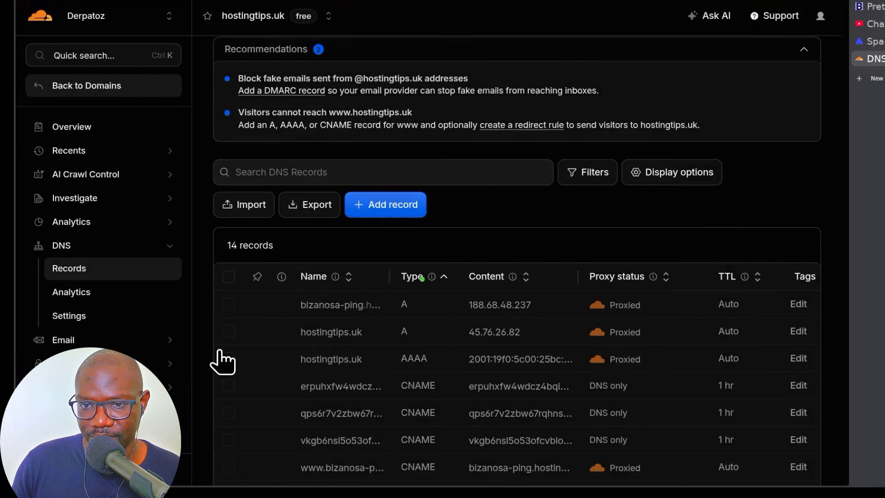
- Copy the mx2.spacemail.com mail server value from Spacemail's DNS instructions
left_click(871, 41)
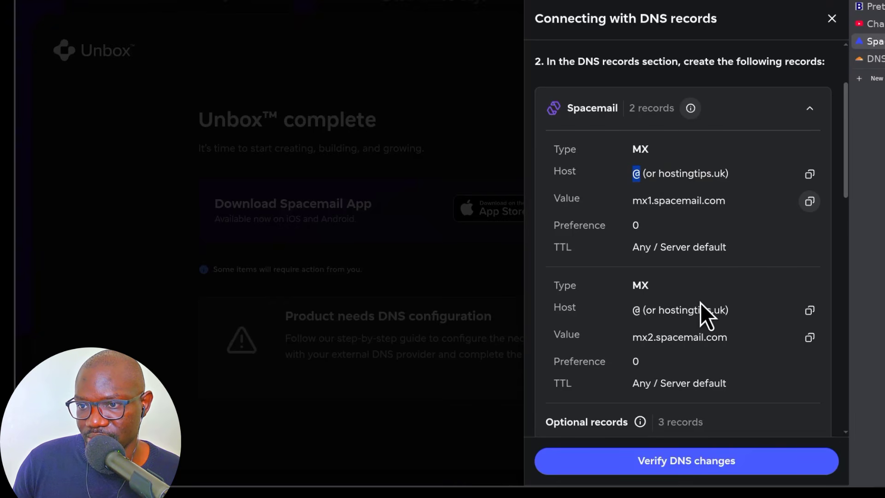
scroll(701, 303, "down", 2)
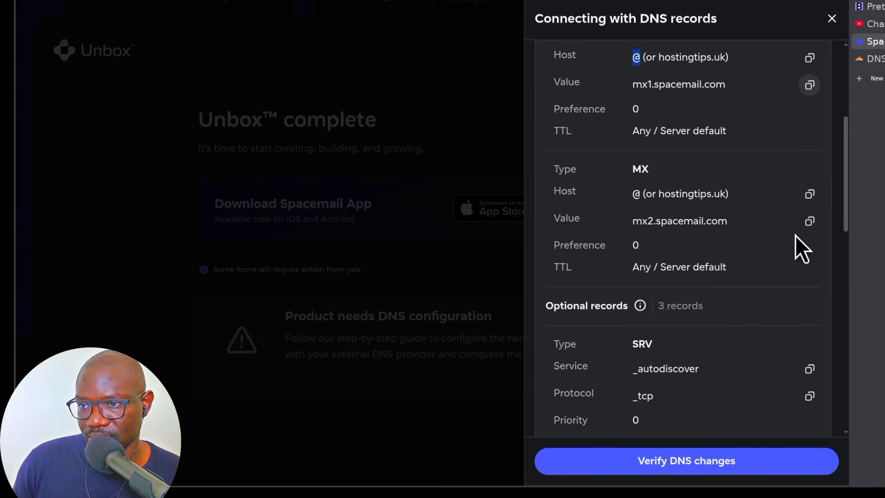
left_click(810, 222)
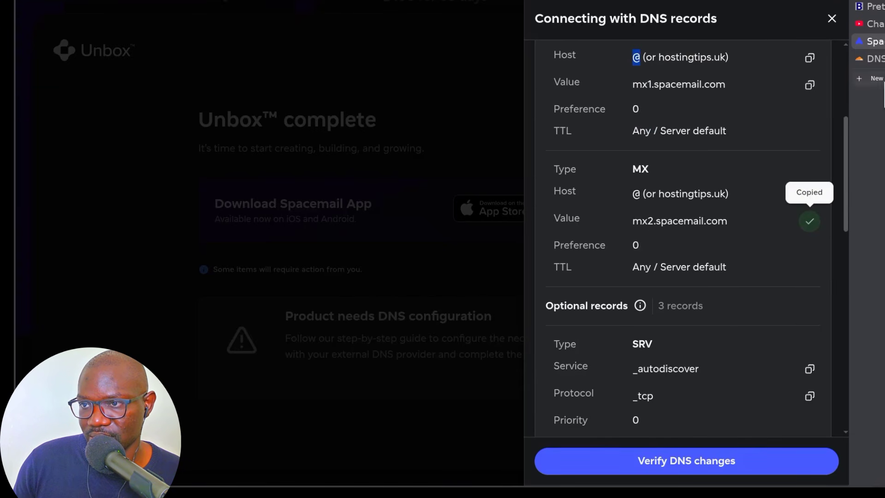
left_click(878, 60)
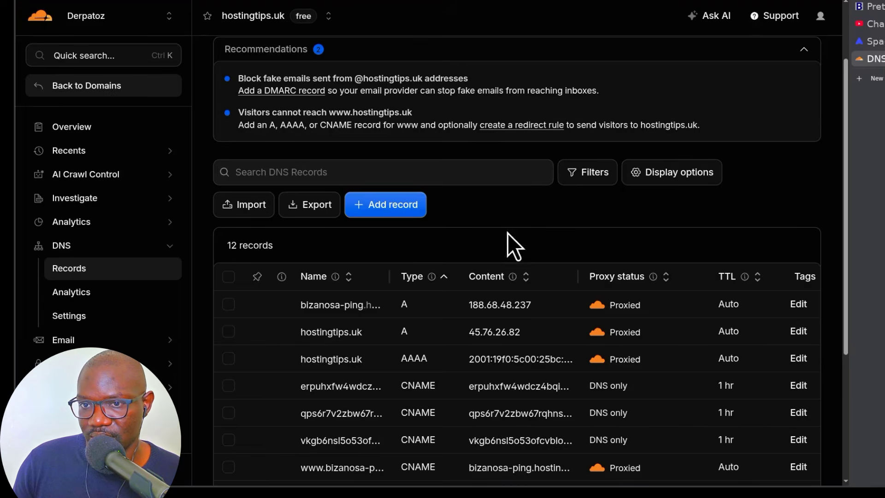
- Add an MX record @ pointing to mx2.spacemail.com with priority 0 and save it
left_click(383, 199)
left_click(209, 221)
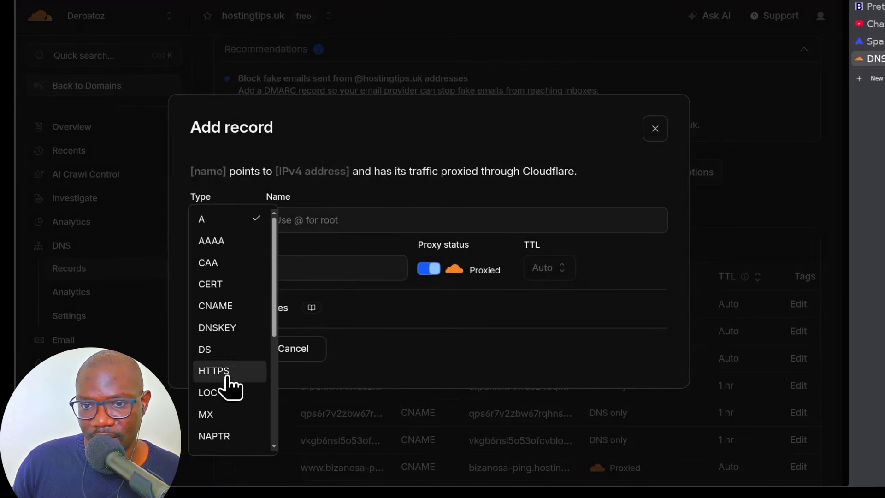
left_click(213, 419)
left_click(333, 221)
type("@")
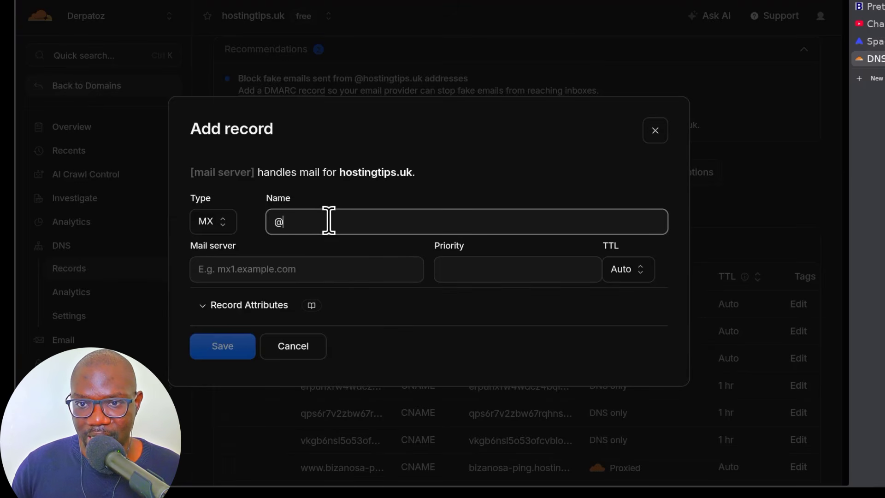
left_click(268, 275)
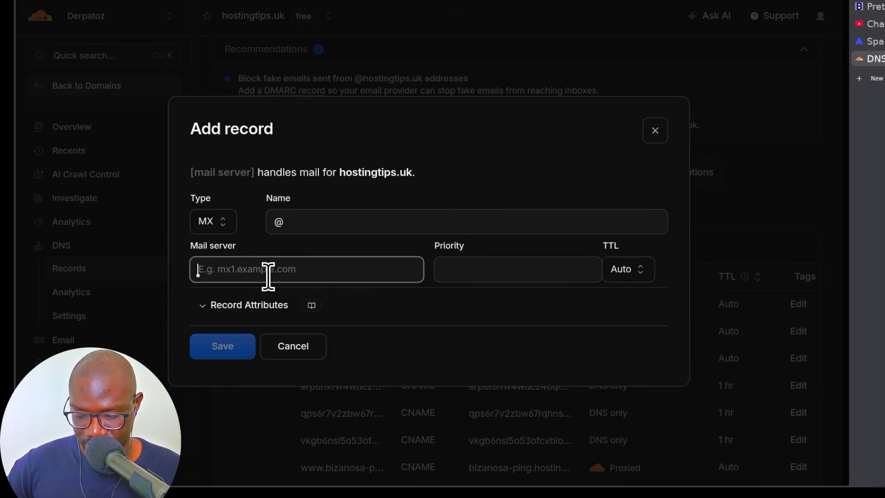
key("ctrl+v")
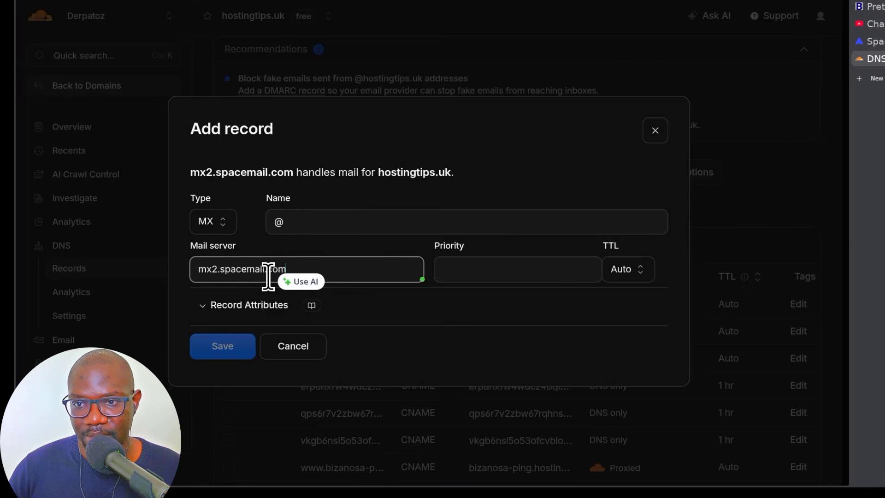
left_click(486, 270)
type("0")
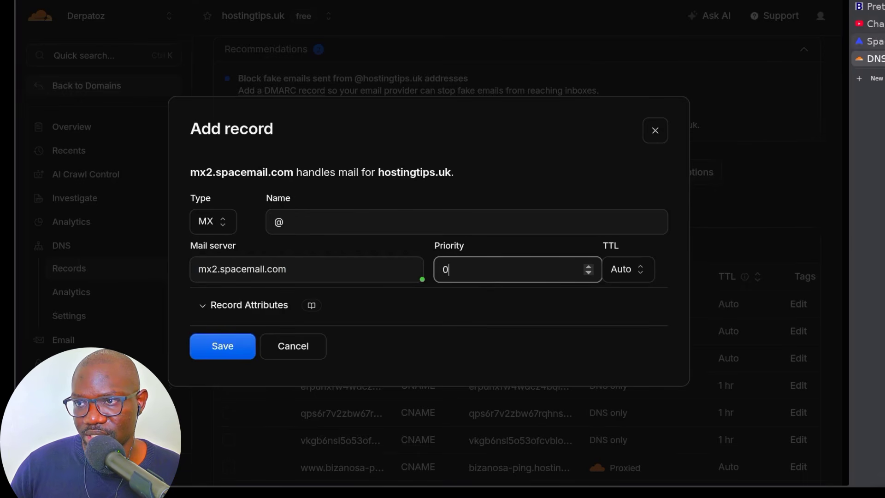
left_click(869, 41)
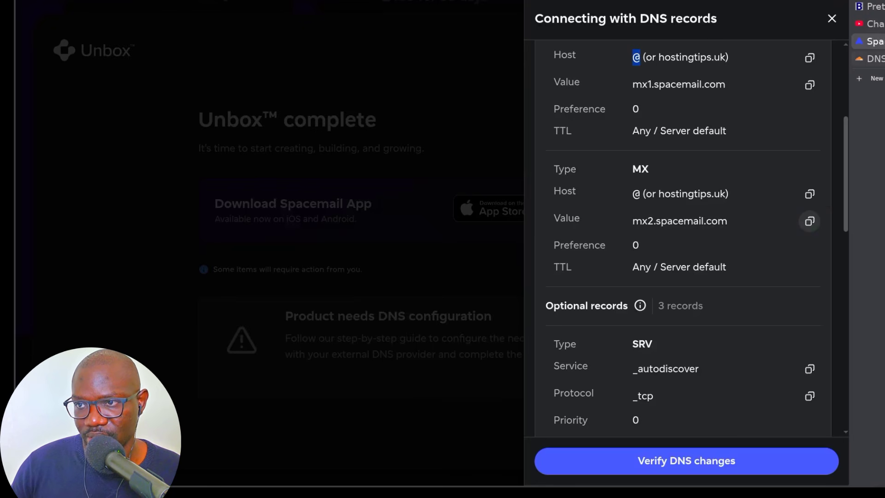
left_click(869, 59)
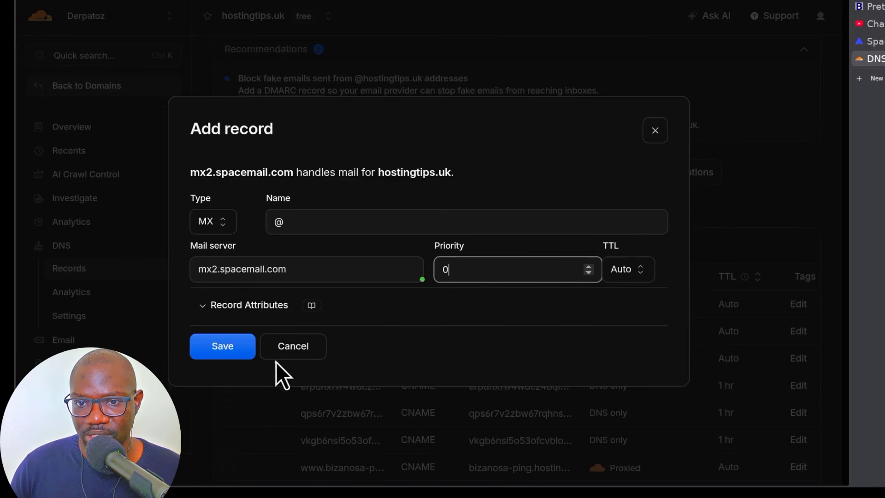
left_click(224, 352)
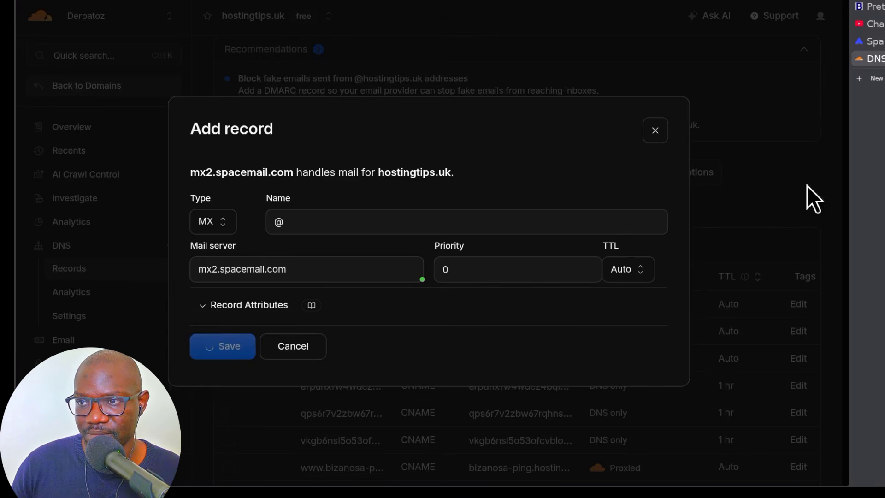
- Start a new SRV record named _autodiscover in Cloudflare
left_click(877, 41)
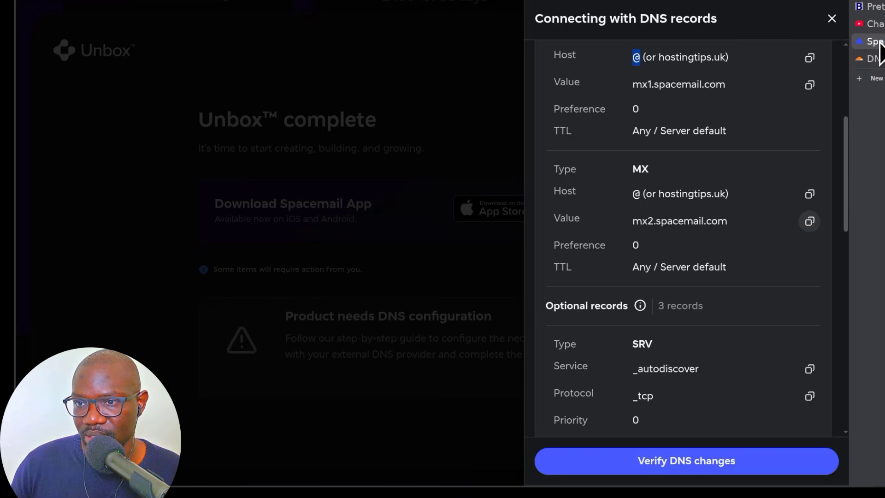
scroll(679, 220, "down", 5)
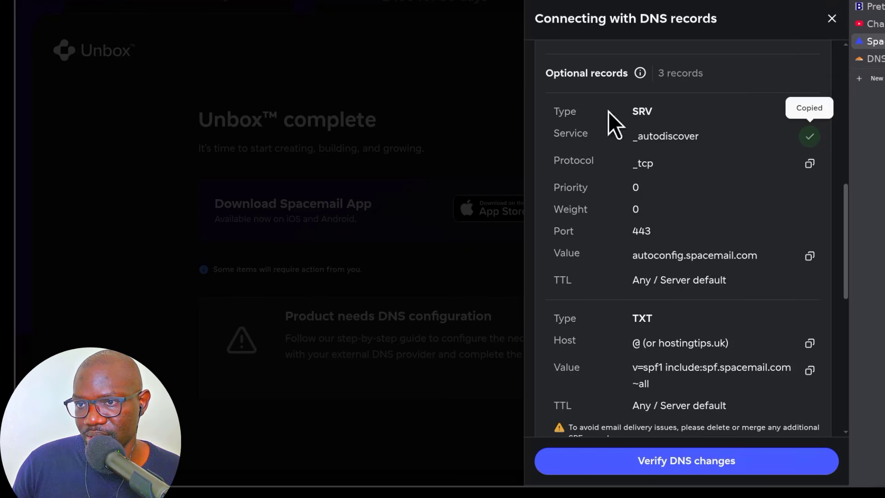
left_click(876, 60)
left_click(396, 204)
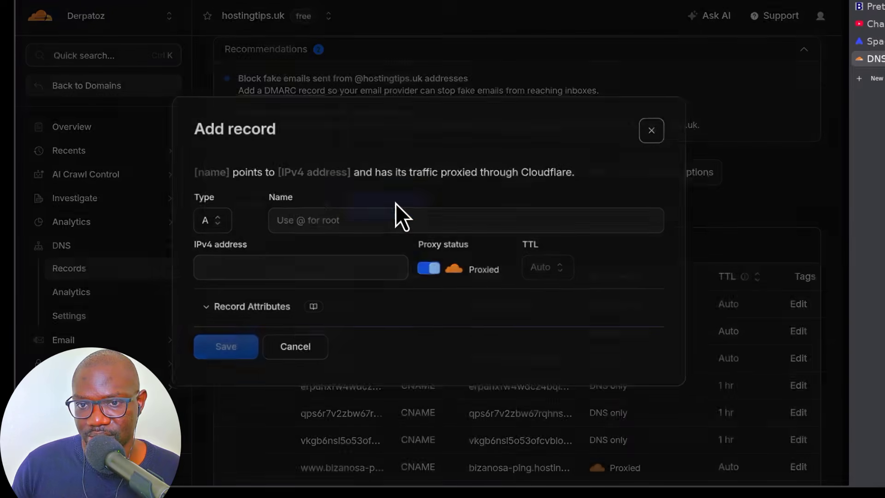
left_click(206, 220)
scroll(249, 323, "down", 4)
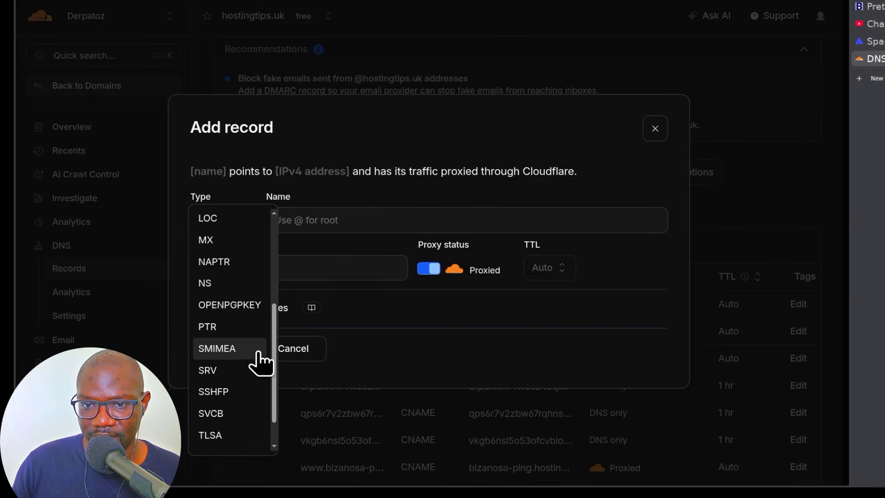
left_click(213, 370)
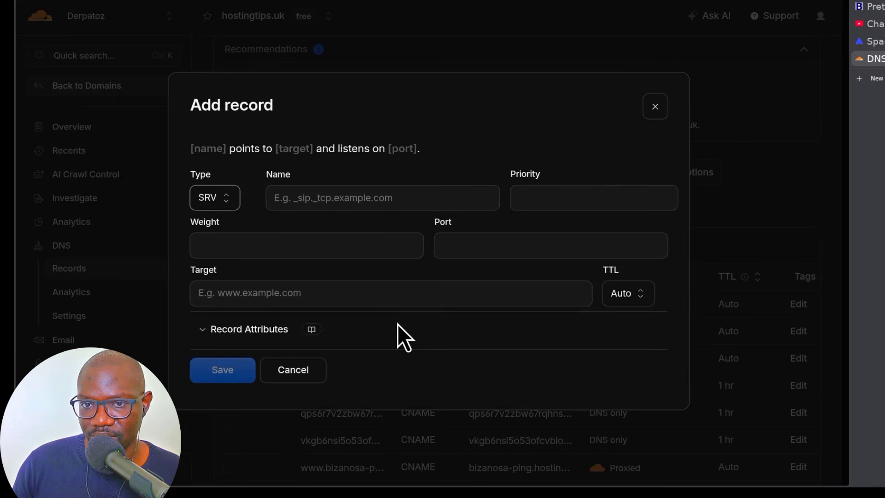
left_click(320, 195)
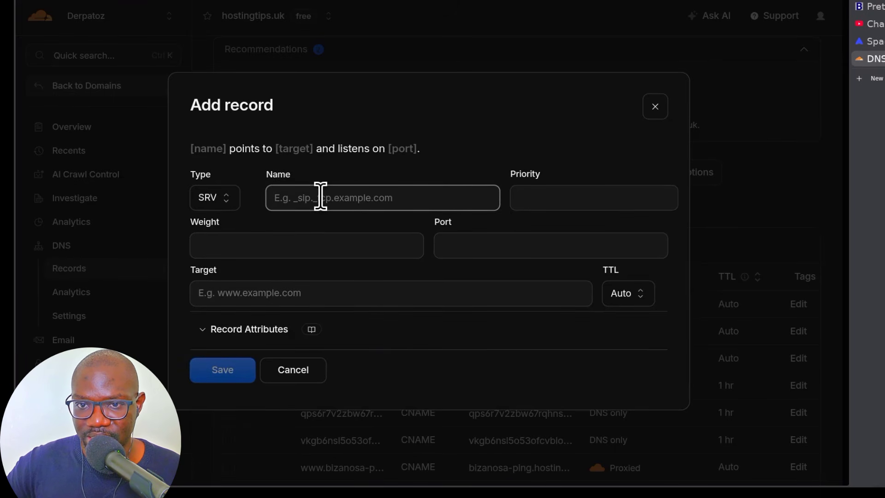
type("_autodiscover")
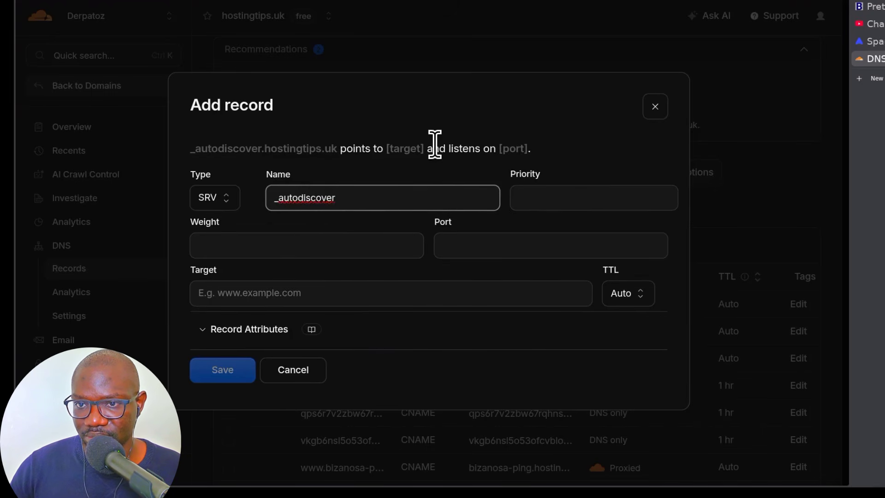
- Set priority 0, weight 0, port 443, target autoconfig.spacemail.com, and save the SRV record
left_click(872, 41)
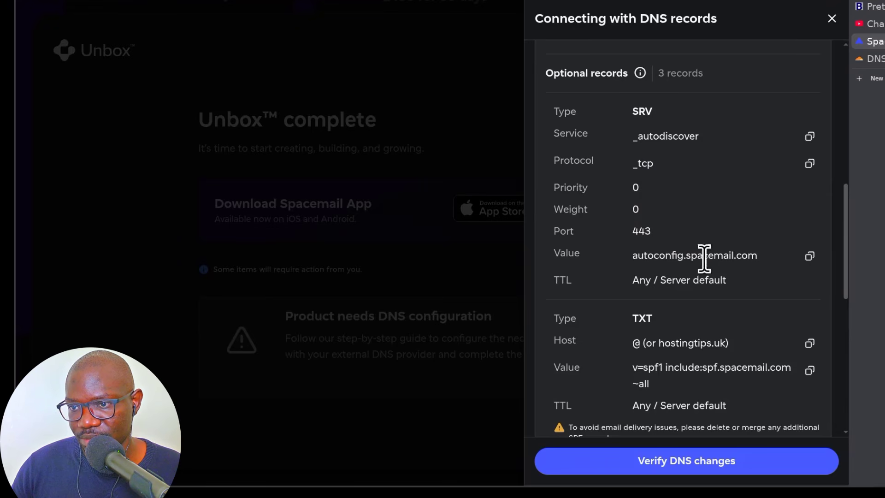
left_click(810, 256)
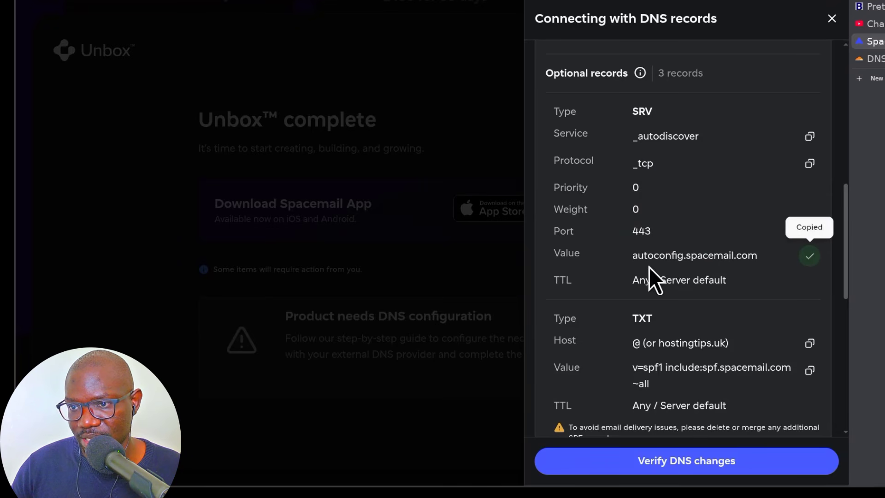
left_click(879, 59)
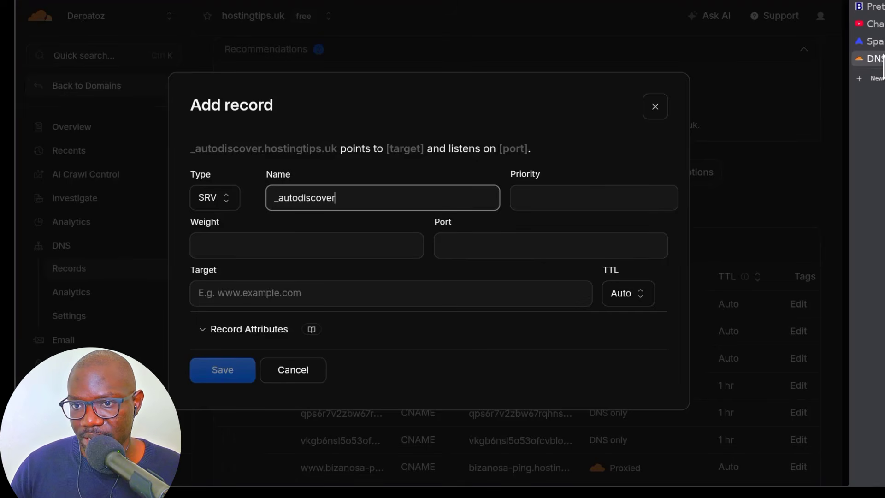
left_click(557, 196)
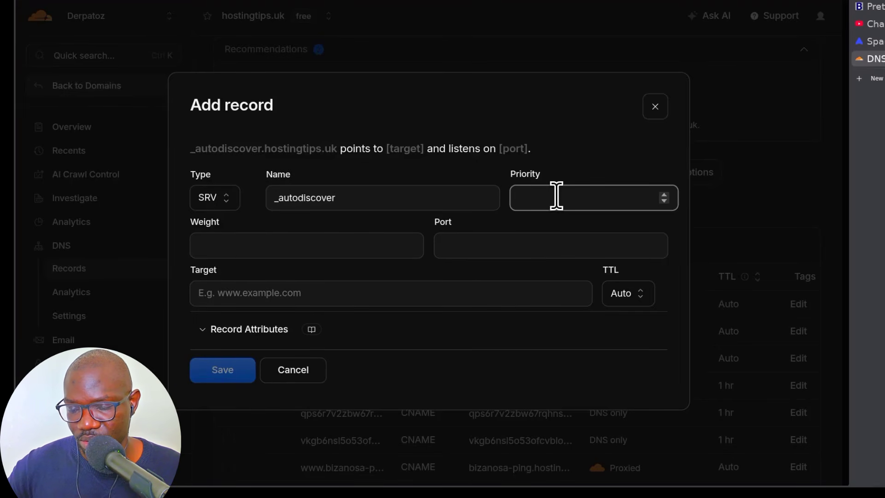
left_click(265, 246)
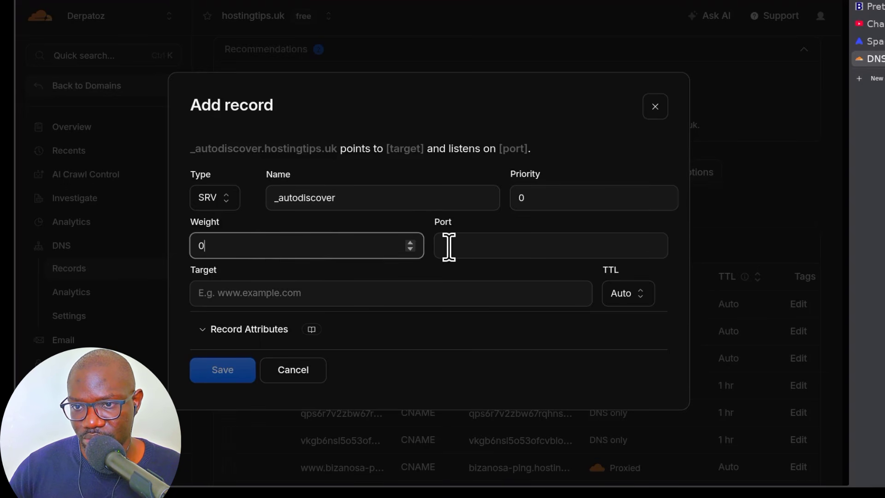
left_click(488, 236)
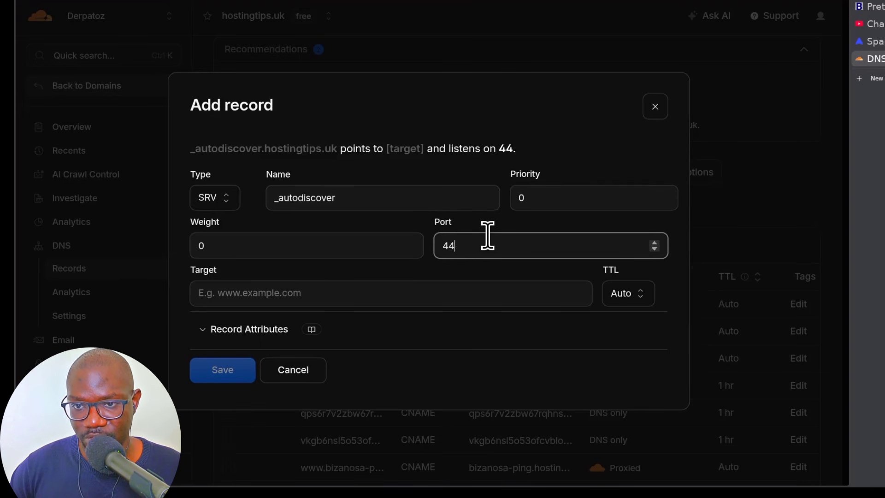
left_click(330, 293)
key("ctrl+v")
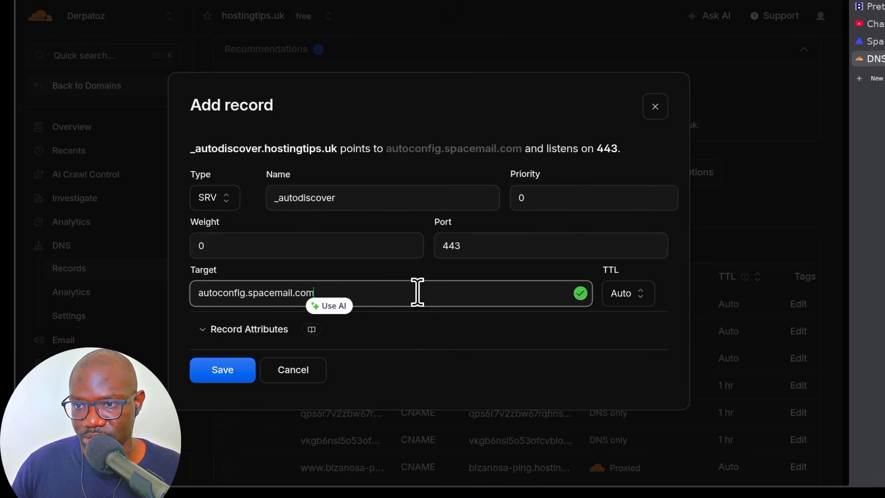
left_click(217, 375)
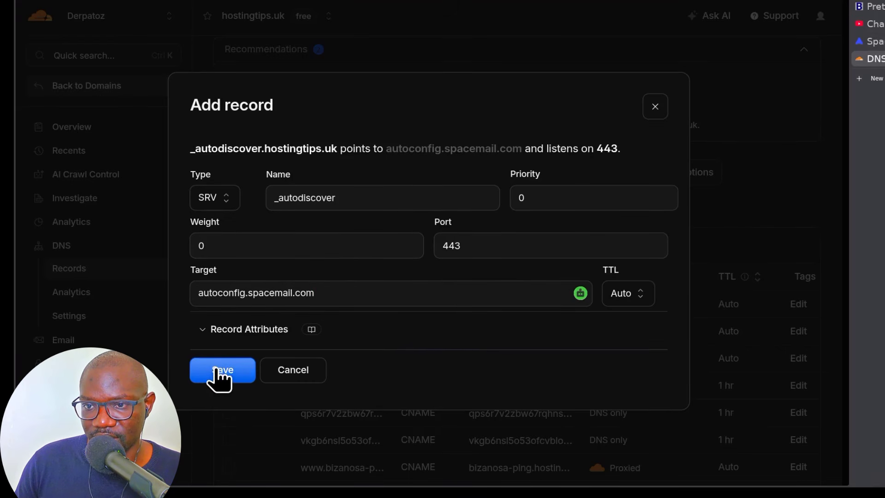
left_click(230, 372)
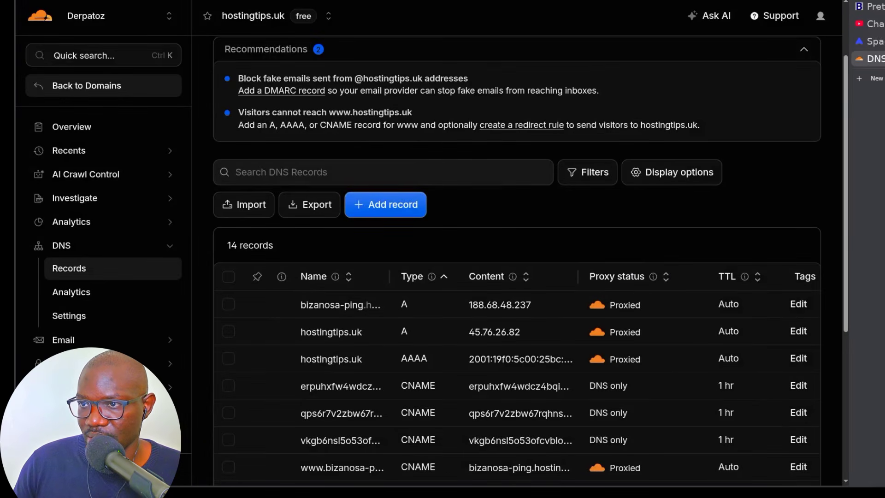
- Copy the SPF TXT value from Spacemail's DNS records list
left_click(872, 41)
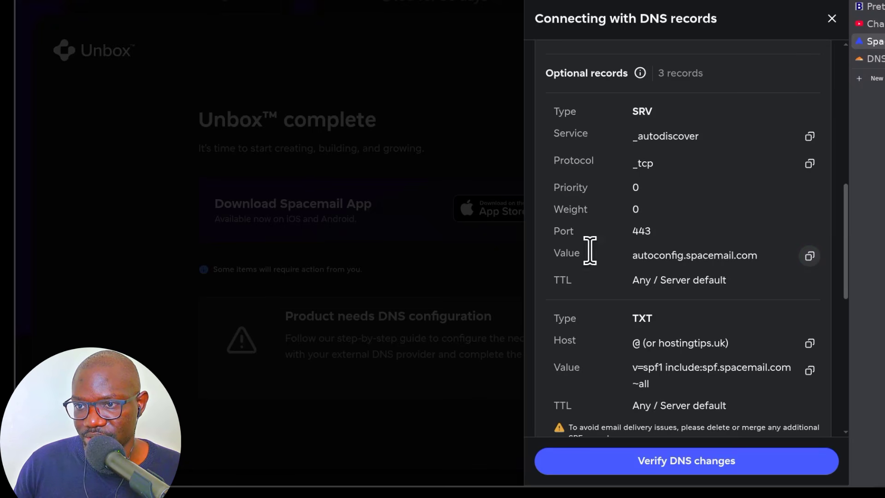
scroll(668, 225, "down", 3)
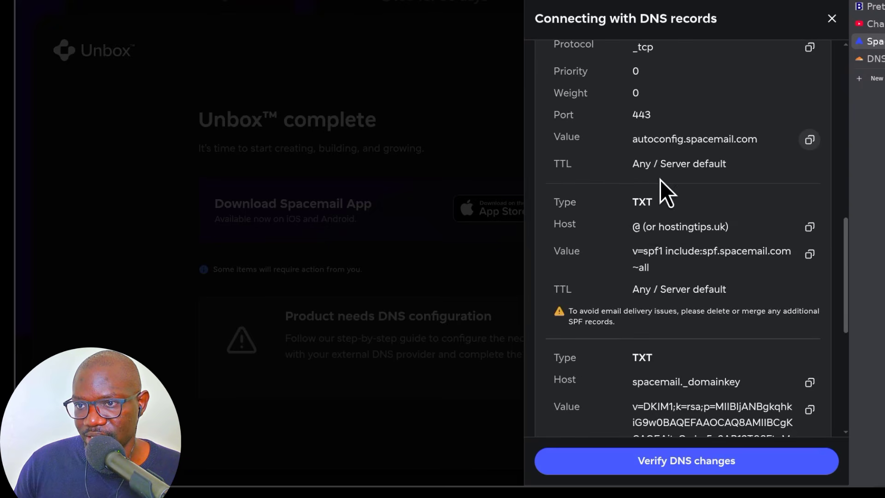
scroll(715, 195, "down", 3)
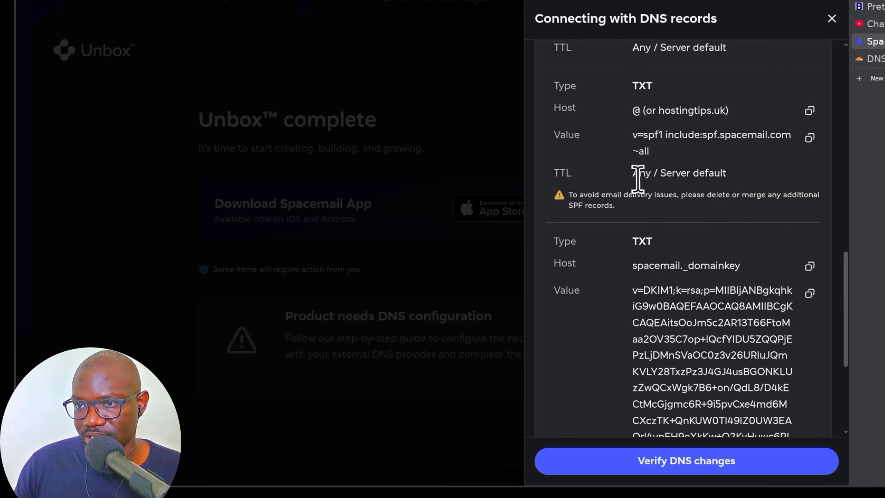
left_click_drag(638, 136, 725, 135)
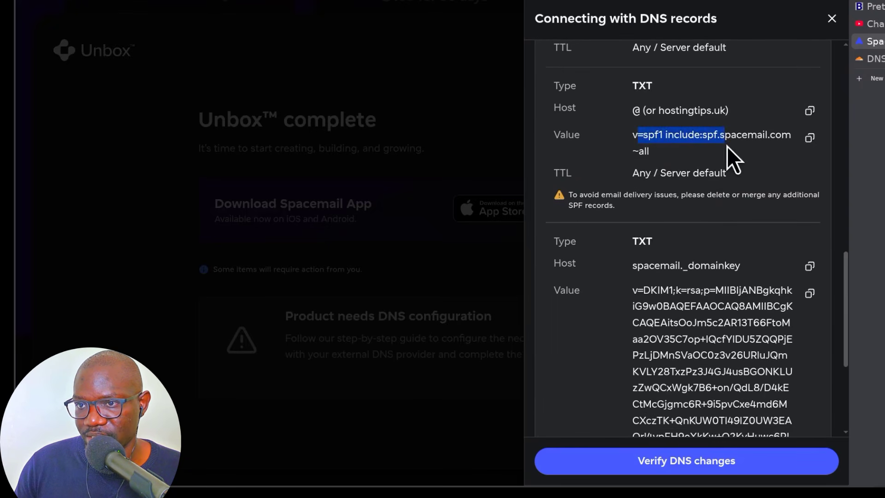
left_click(662, 139)
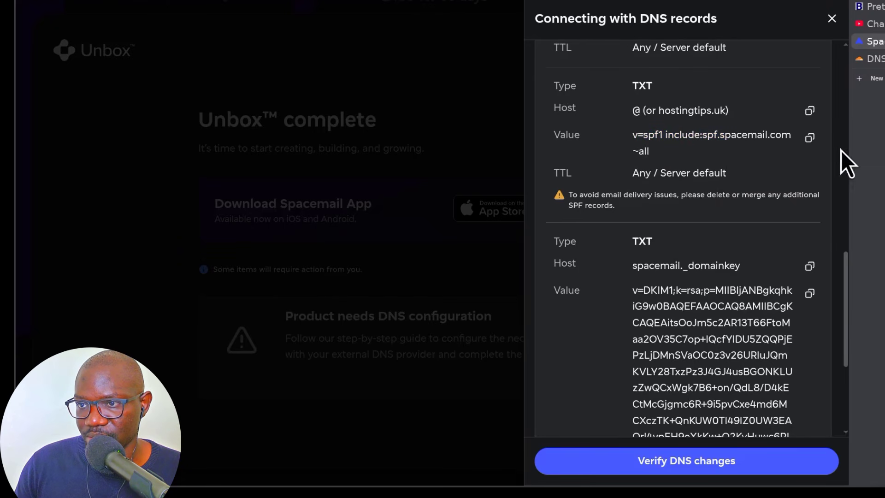
left_click(810, 138)
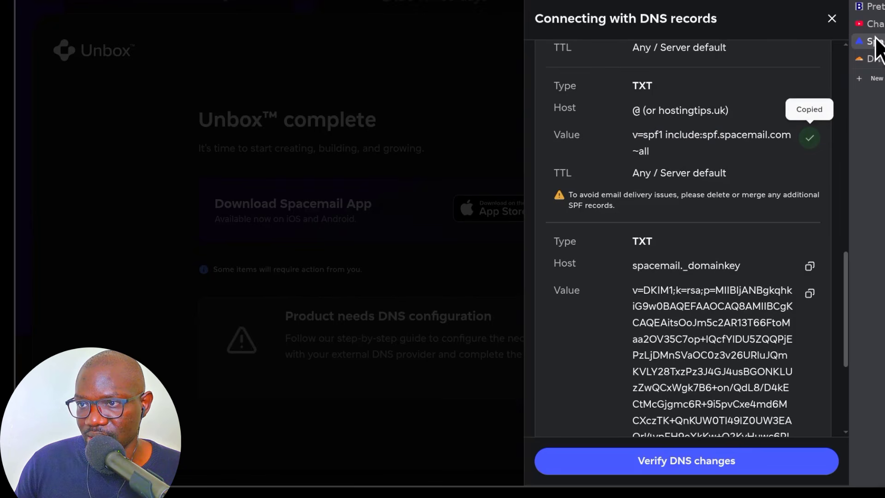
- Create a TXT record named @ with content v=spf1 include:spf.spacemail.com ~all
left_click(876, 59)
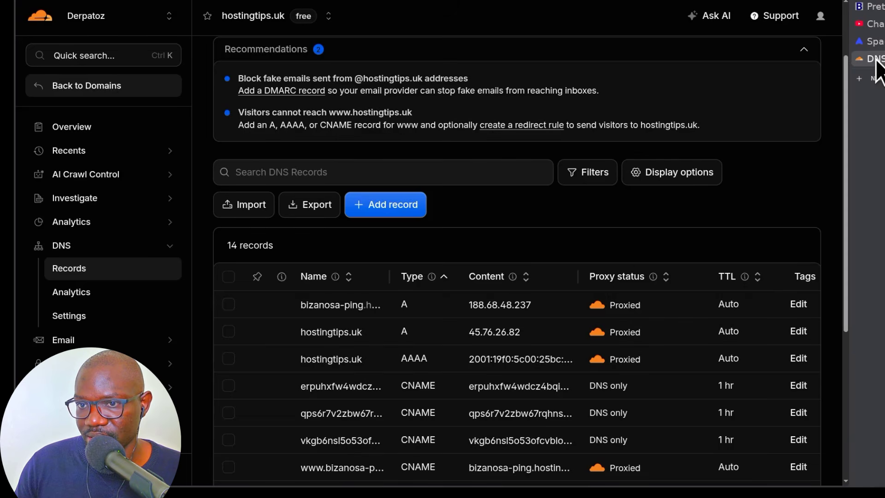
left_click(393, 206)
left_click(206, 221)
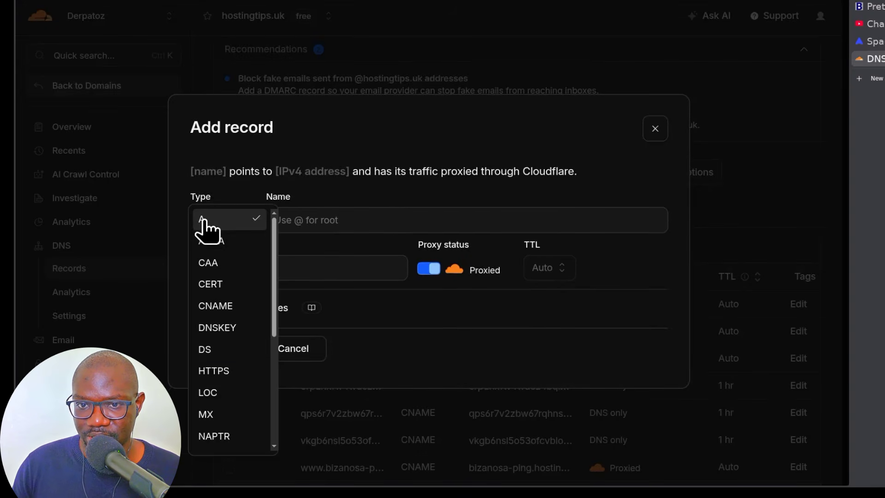
scroll(221, 369, "down", 5)
left_click(219, 412)
left_click(332, 220)
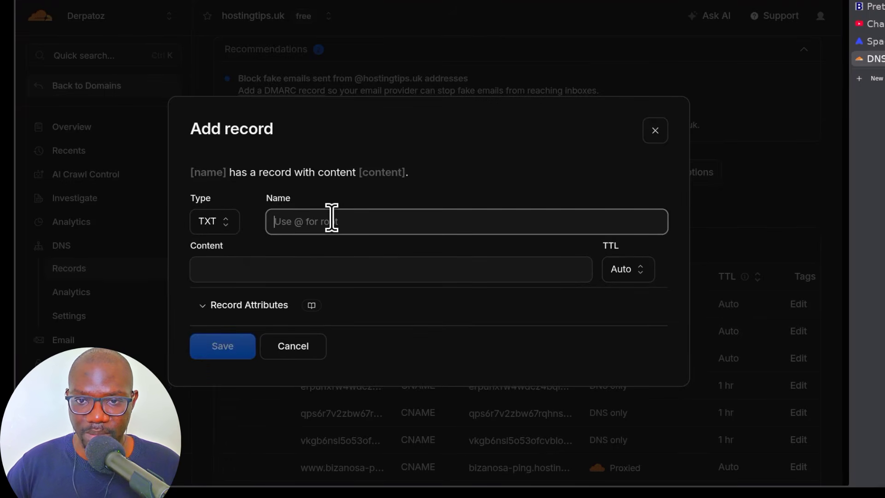
type("@")
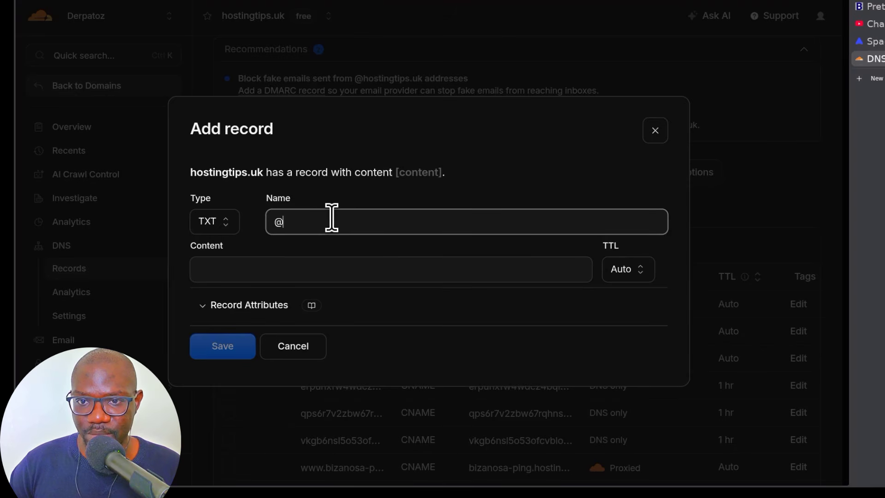
left_click(301, 270)
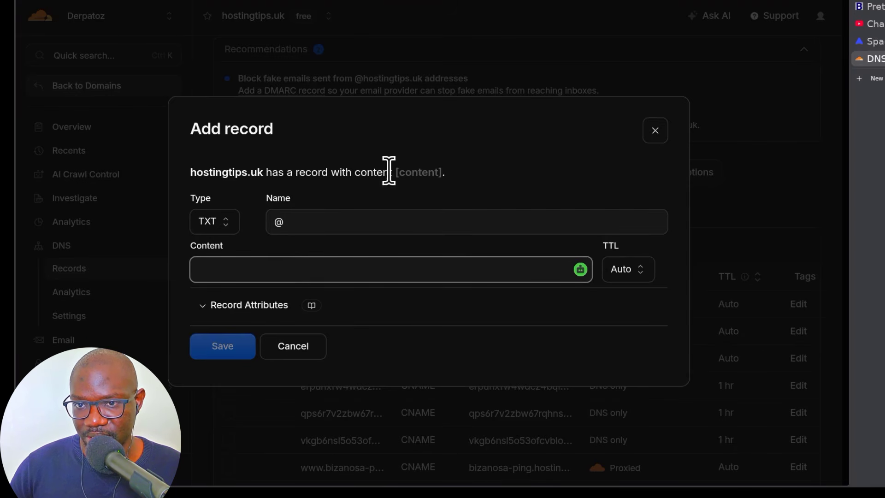
left_click(247, 263)
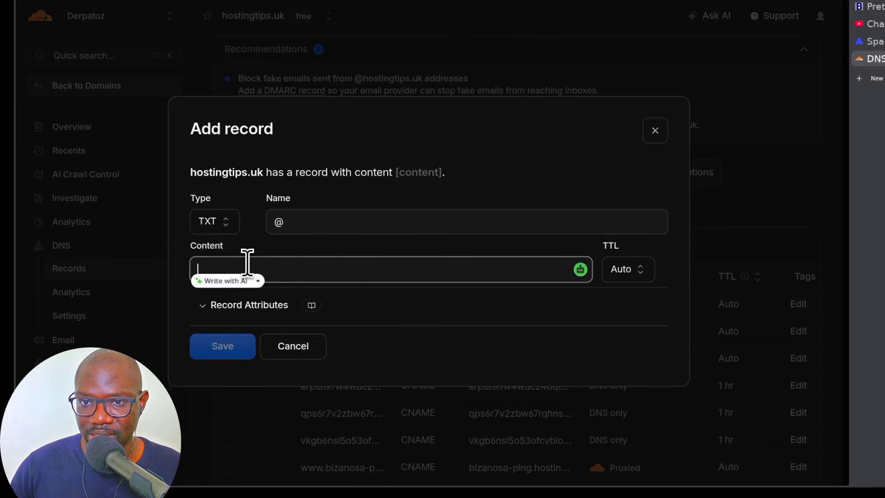
key("ctrl+v")
- Change the record name to hostingtips.uk and save the SPF TXT record
double_click(215, 172)
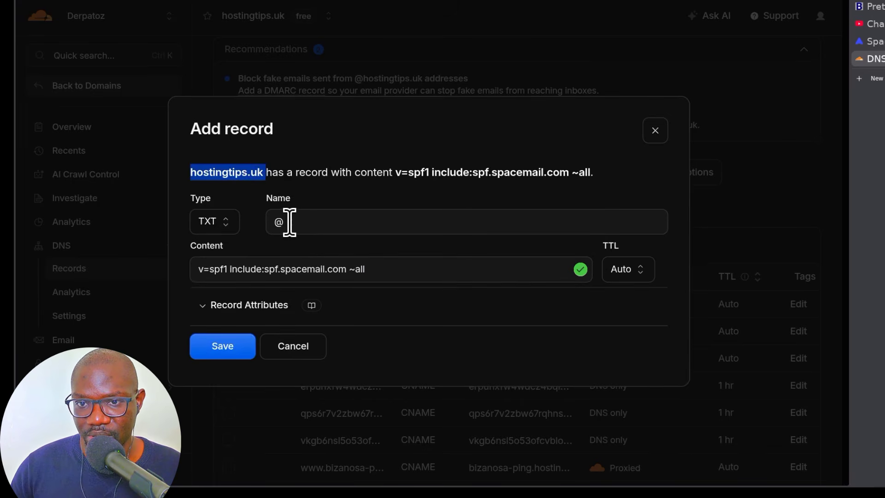
right_click(250, 175)
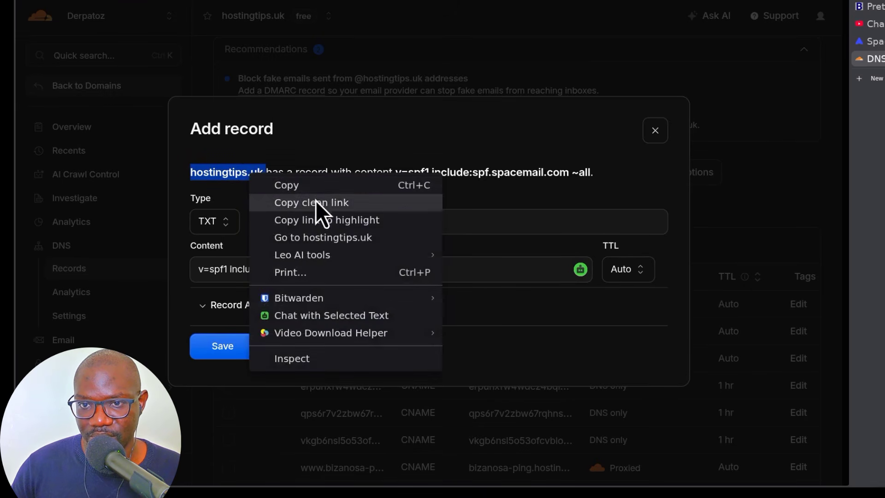
left_click(294, 185)
left_click(283, 224)
right_click(284, 225)
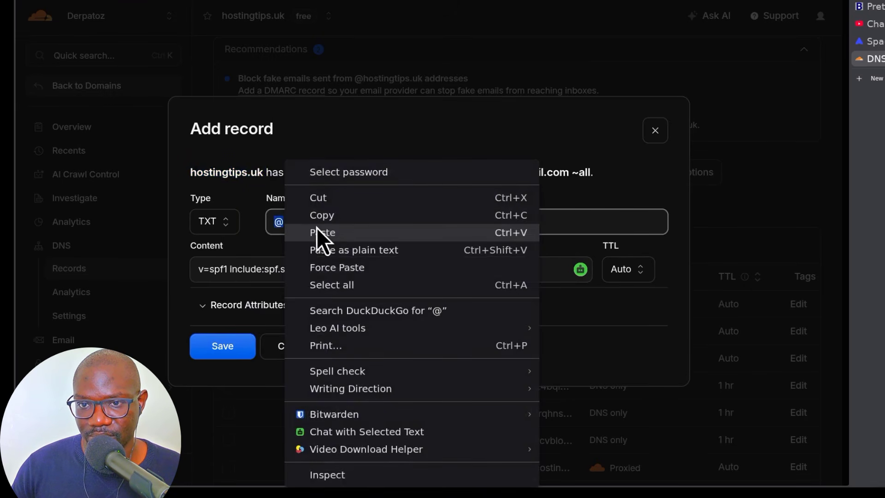
left_click(343, 229)
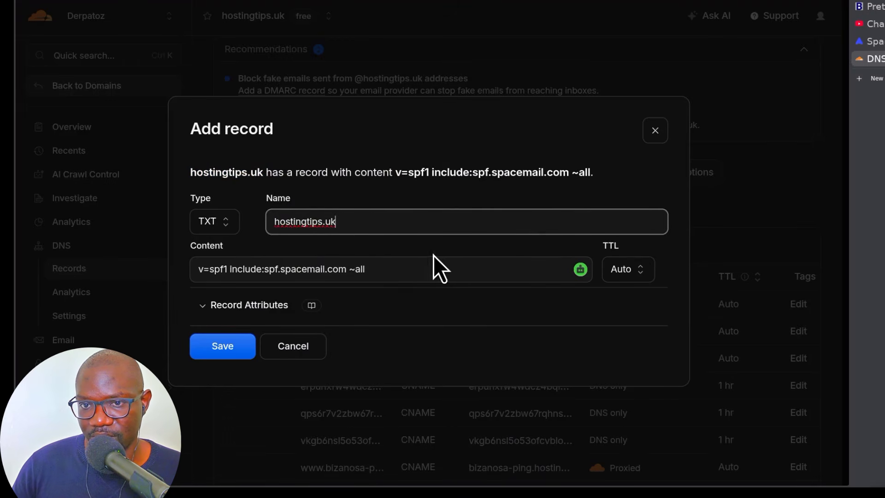
left_click(218, 349)
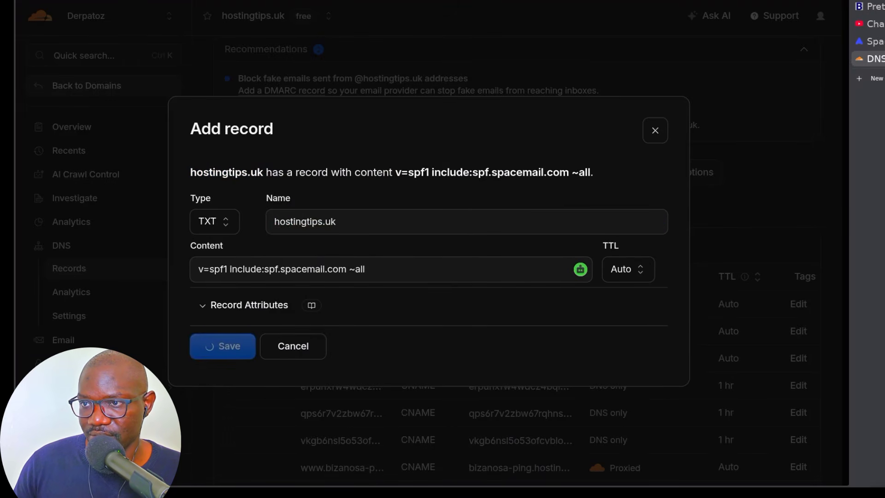
left_click(873, 41)
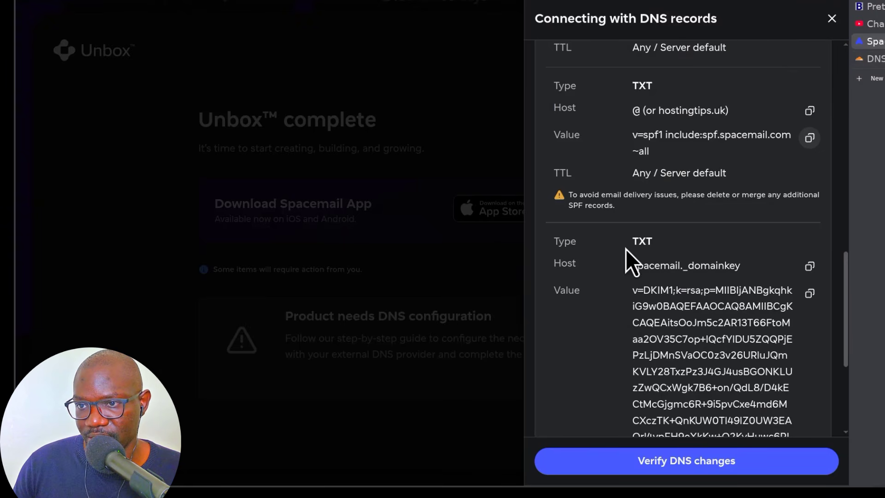
- Start a new TXT record named spacemail._domainkey using the copied DKIM host
scroll(620, 277, "down", 4)
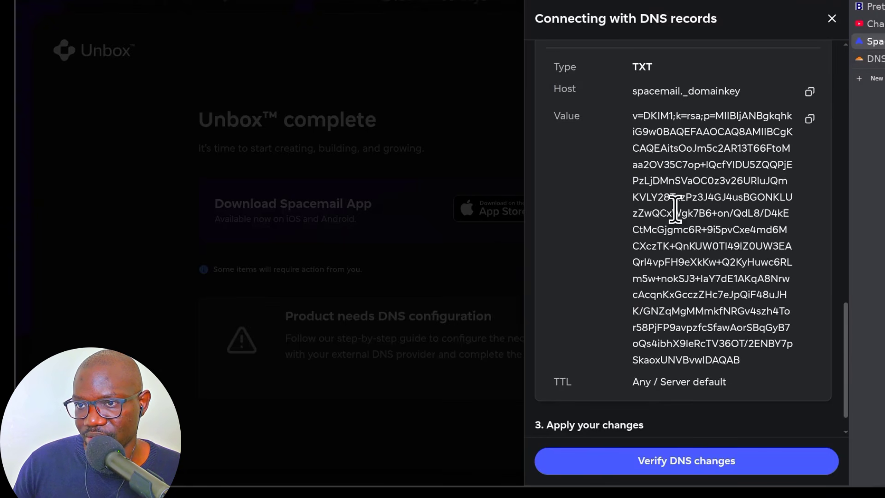
scroll(622, 205, "down", 1)
scroll(621, 243, "up", 1)
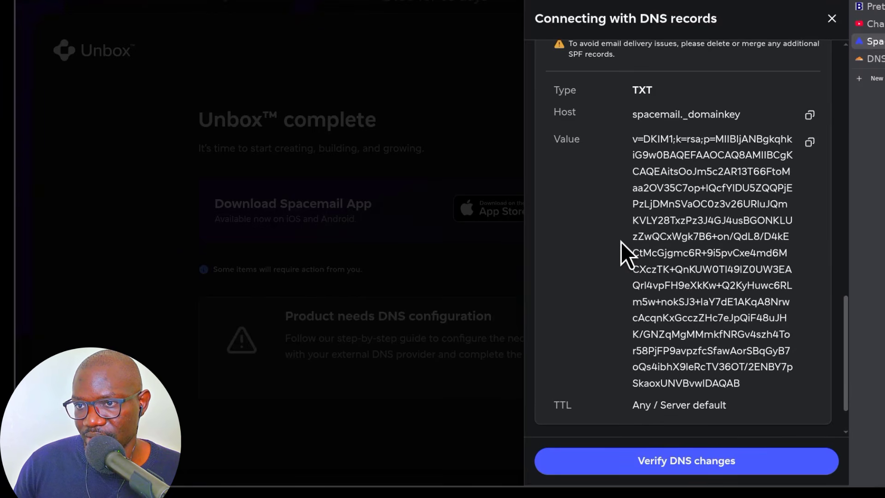
scroll(618, 213, "up", 2)
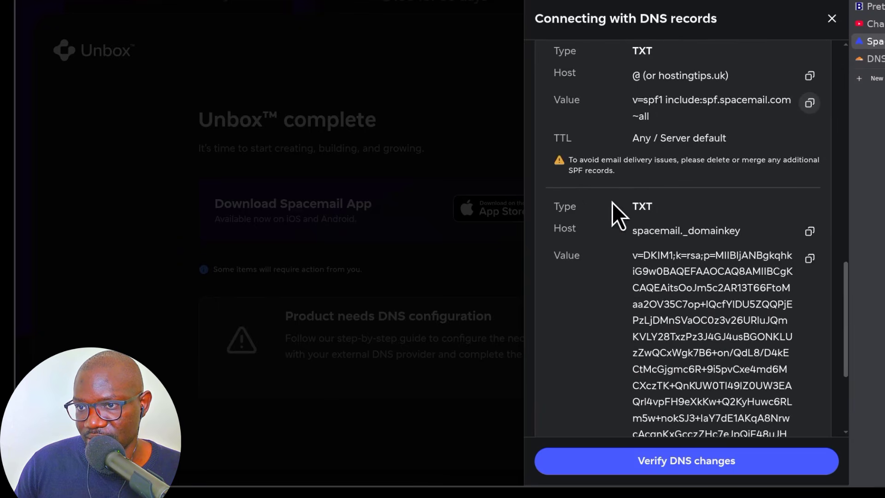
left_click(809, 231)
left_click(881, 60)
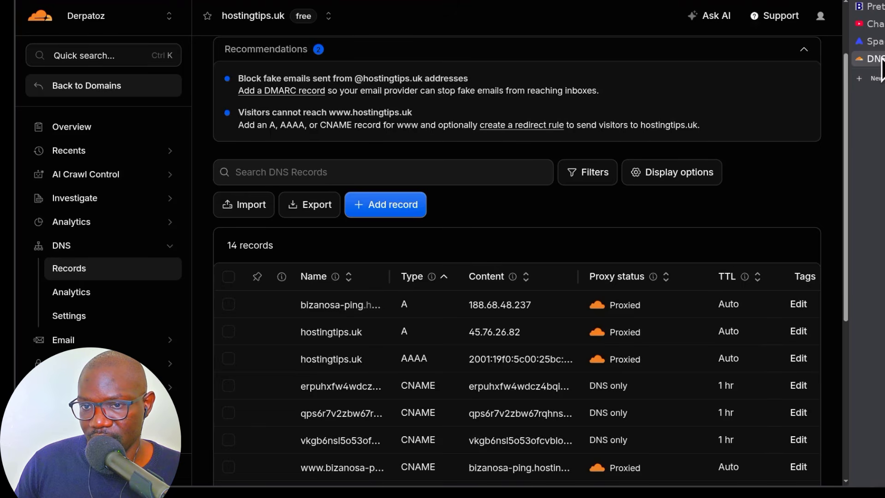
left_click(375, 207)
left_click(211, 223)
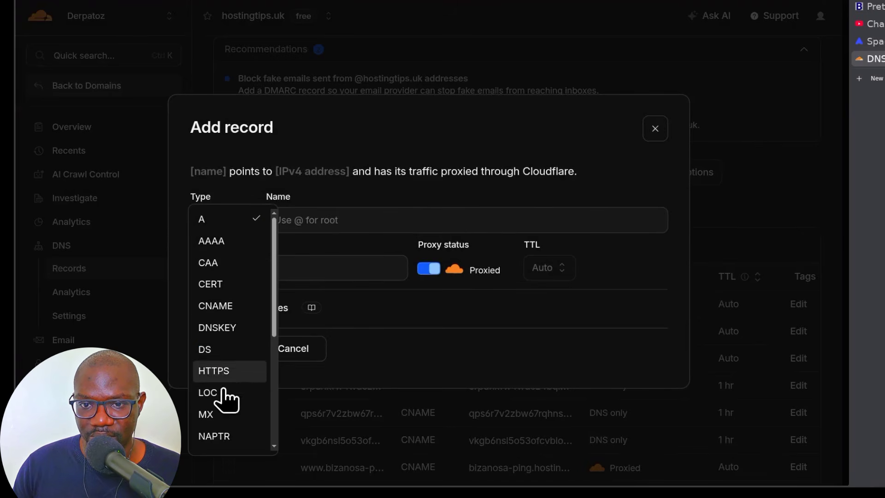
scroll(239, 436, "down", 5)
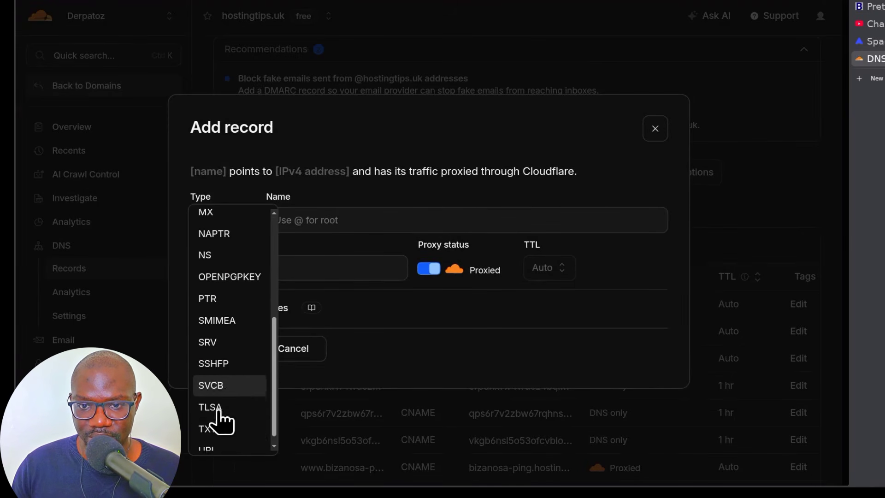
left_click(215, 421)
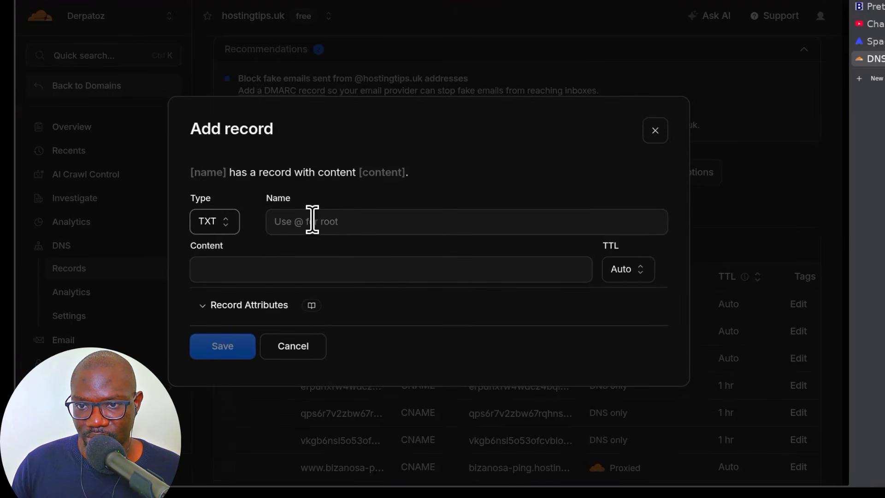
right_click(314, 222)
left_click(350, 292)
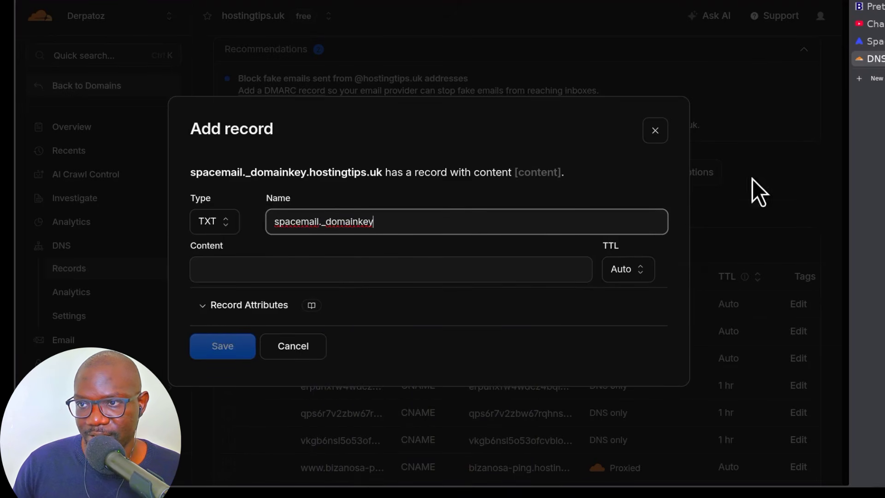
- Paste Spacemail's v=DKIM1 key as the content and save the DKIM record
left_click(874, 41)
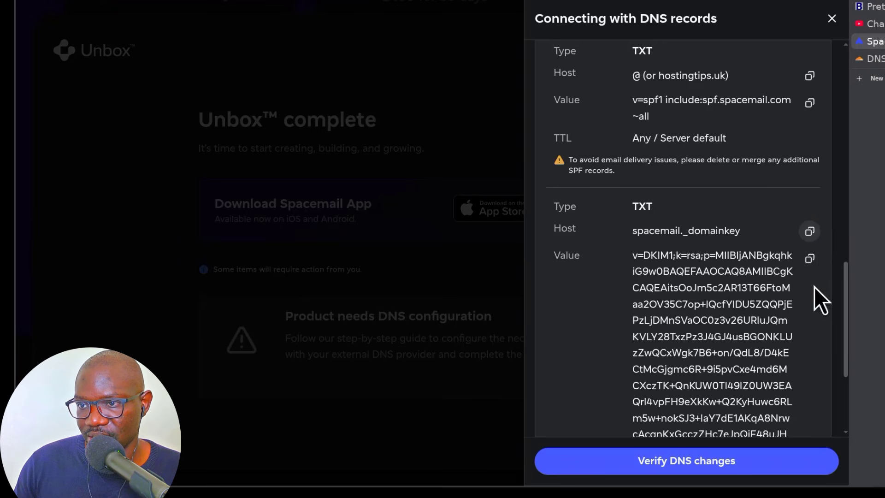
left_click(811, 261)
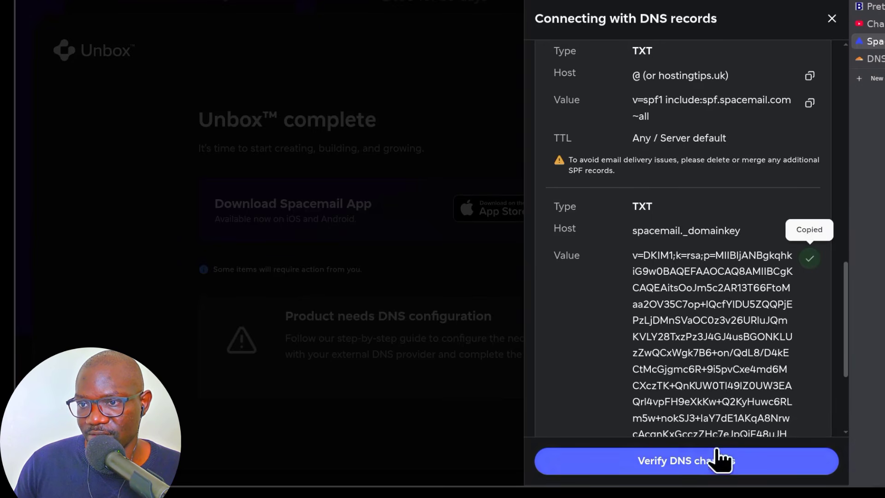
left_click(873, 59)
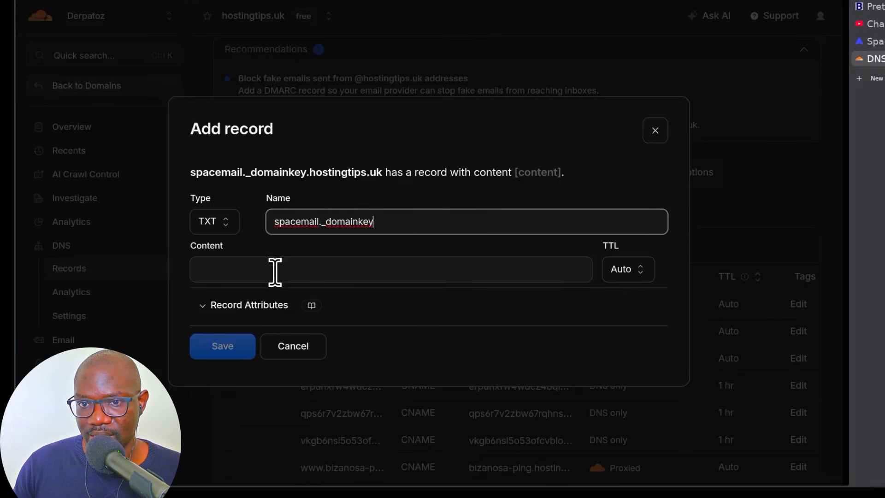
right_click(250, 277)
left_click(297, 83)
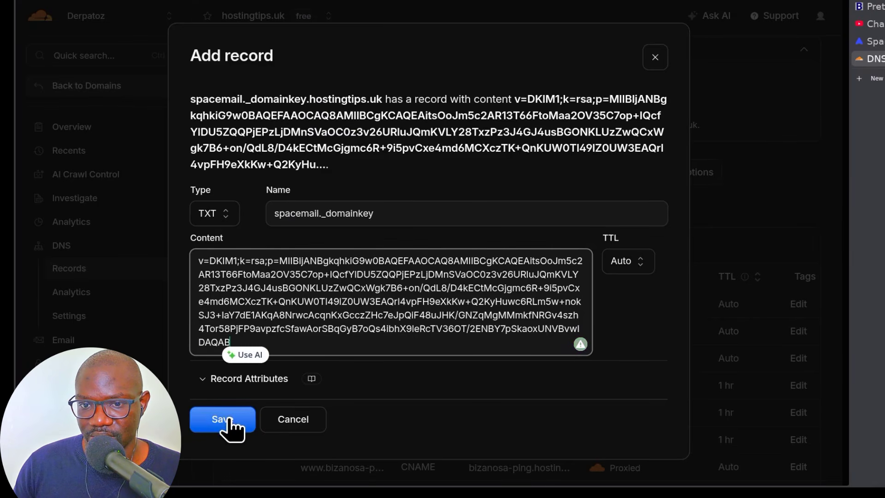
left_click(226, 418)
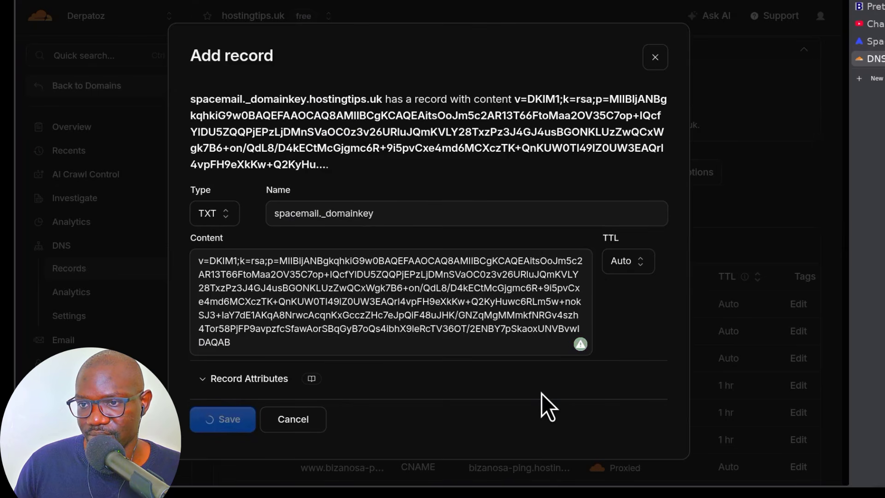
scroll(544, 415, "down", 6)
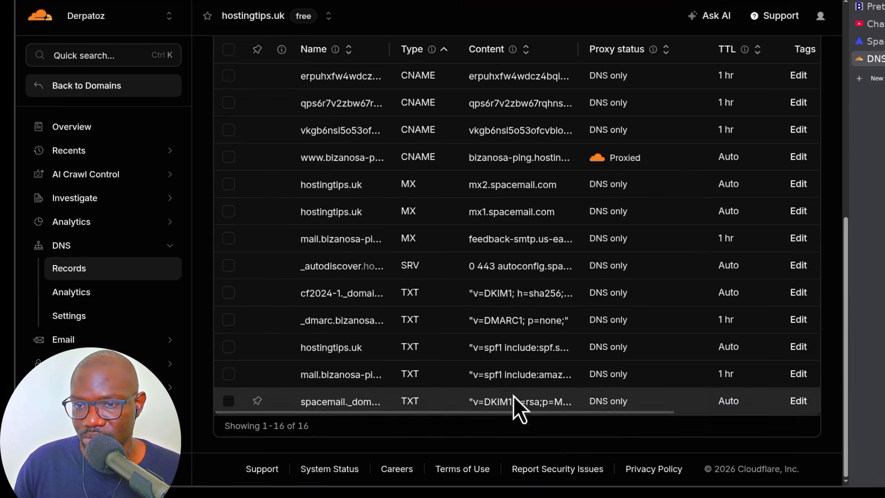
scroll(503, 360, "up", 3)
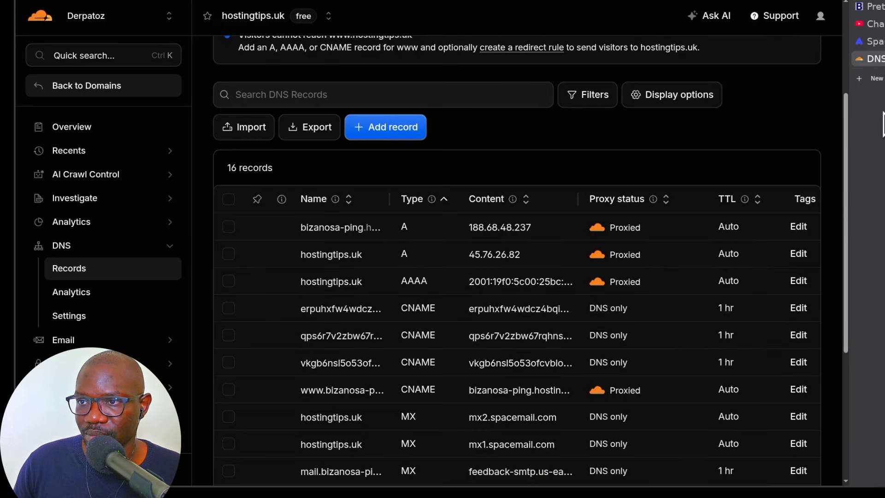
- Run Spacemail's DNS verification, finish the walkthrough and close the configuration guides
left_click(873, 41)
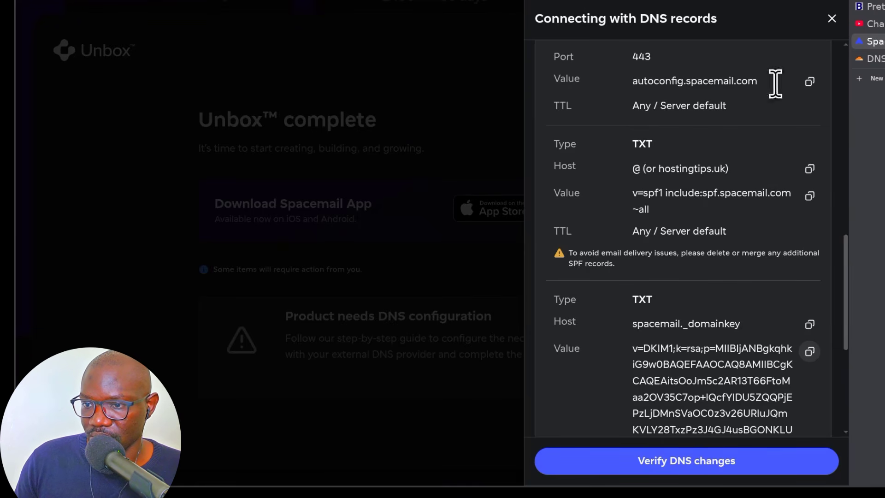
left_click(678, 463)
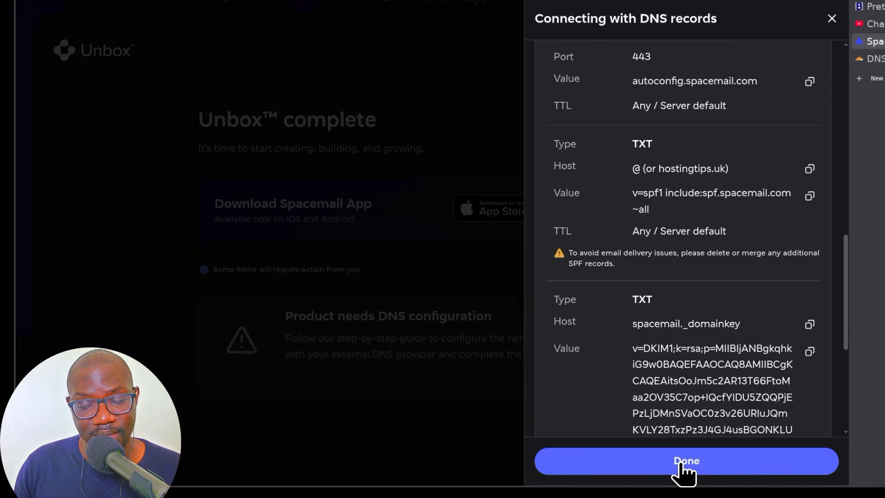
left_click(832, 20)
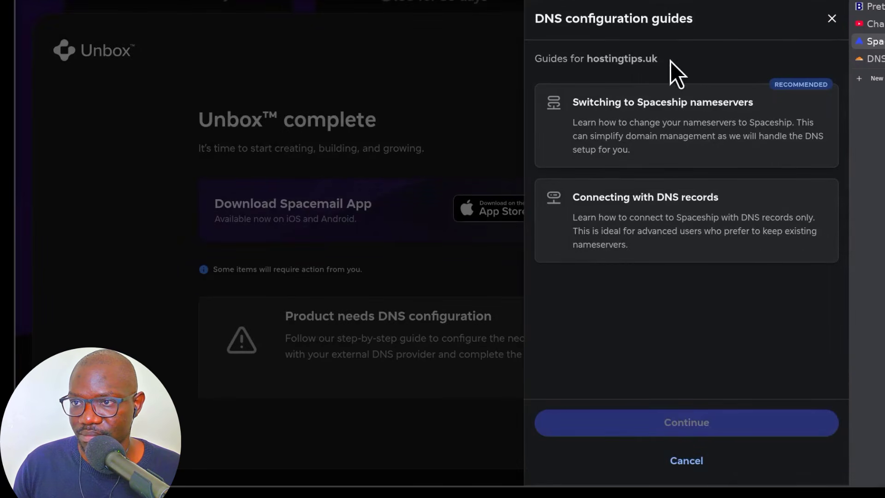
left_click(832, 18)
- Mark the Unbox setup as finished and dismiss the extra product offers
scroll(481, 364, "down", 5)
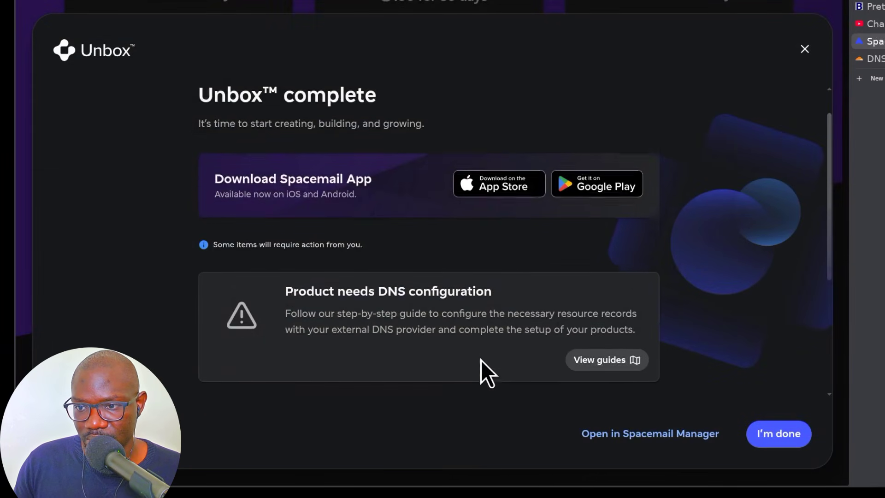
scroll(689, 236, "up", 5)
scroll(689, 236, "down", 5)
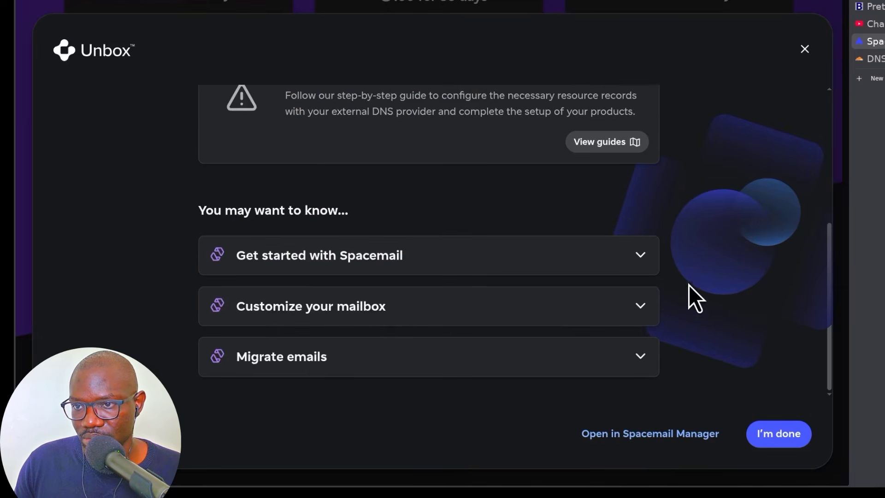
left_click(785, 439)
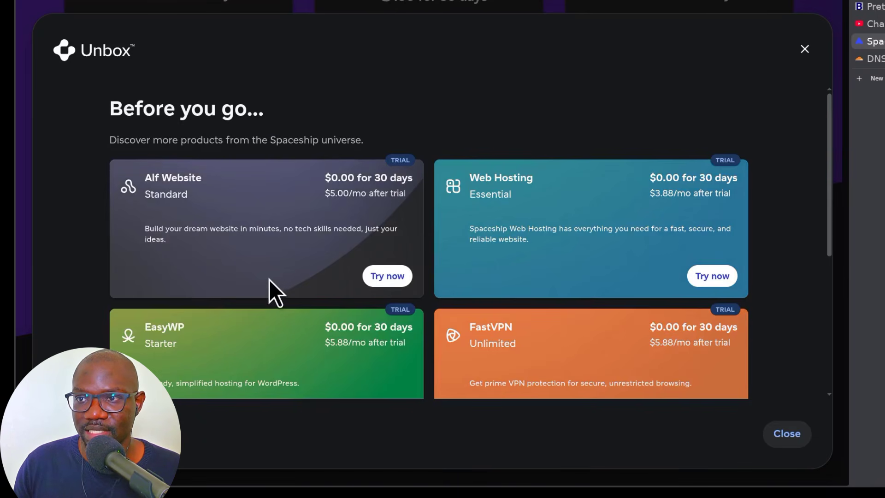
left_click(787, 434)
scroll(727, 214, "up", 10)
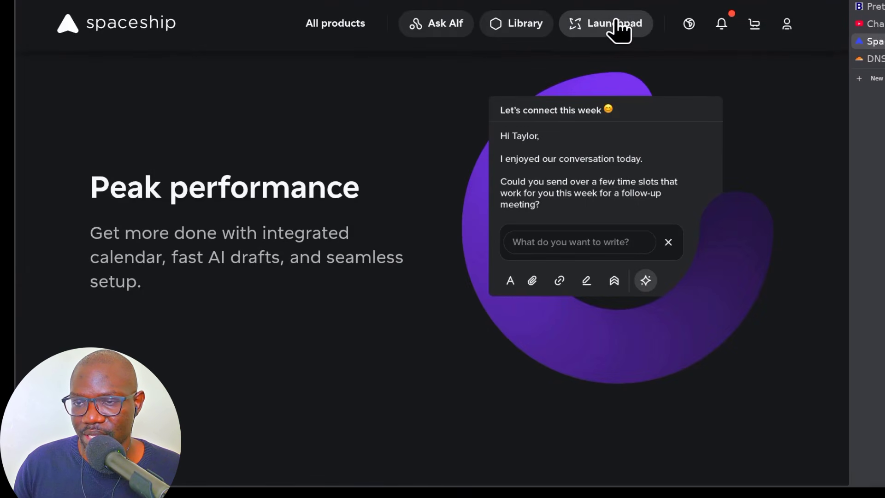
- Open the Spacemail Manager app from the Spaceship apps list
left_click(618, 25)
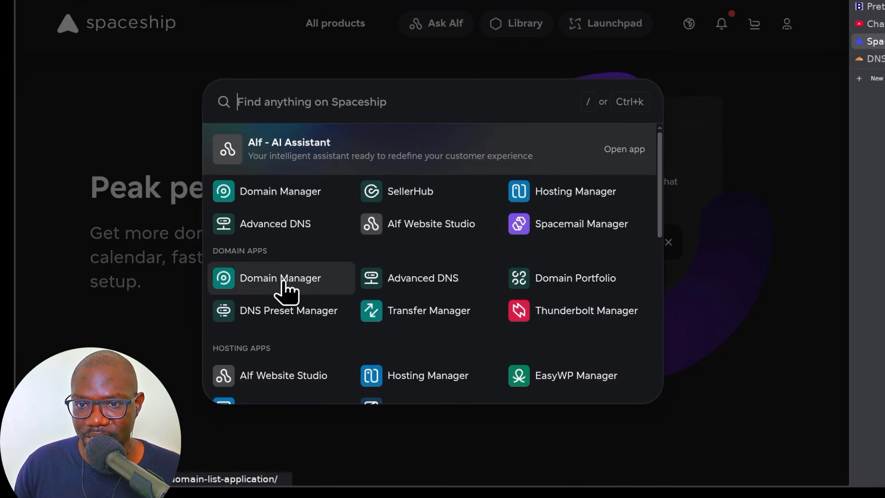
scroll(308, 294, "down", 2)
scroll(308, 300, "down", 1)
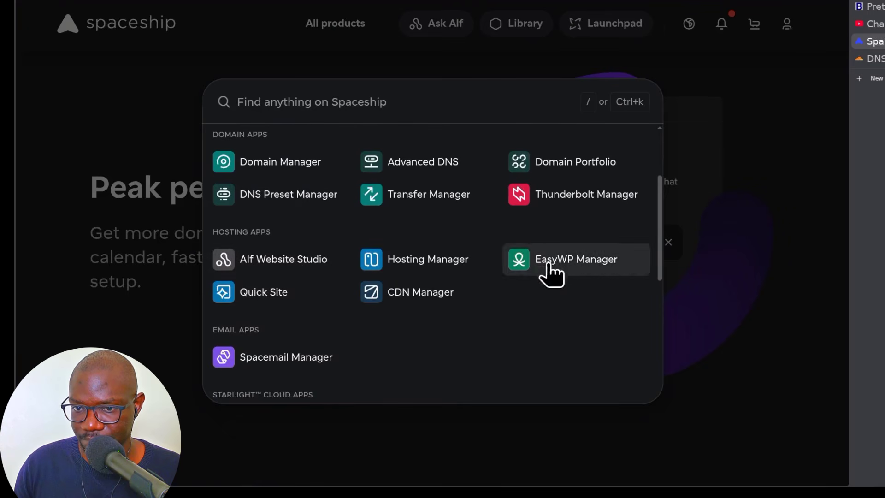
scroll(346, 336, "down", 3)
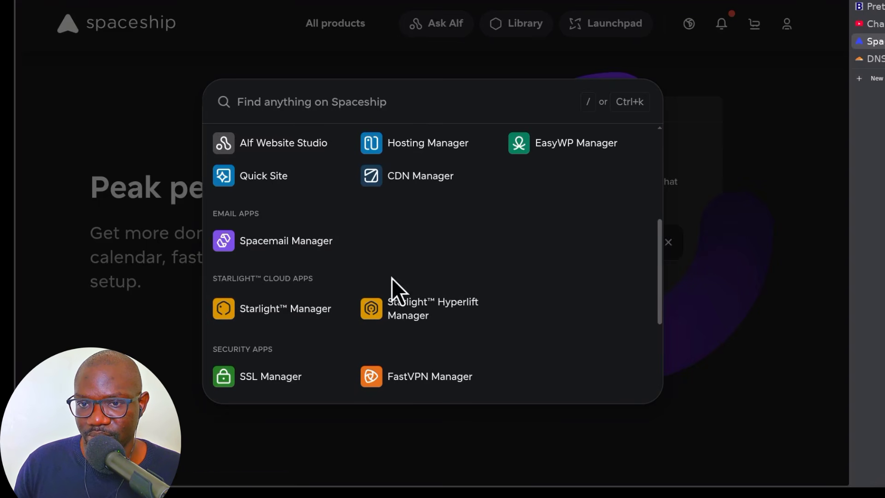
left_click(270, 242)
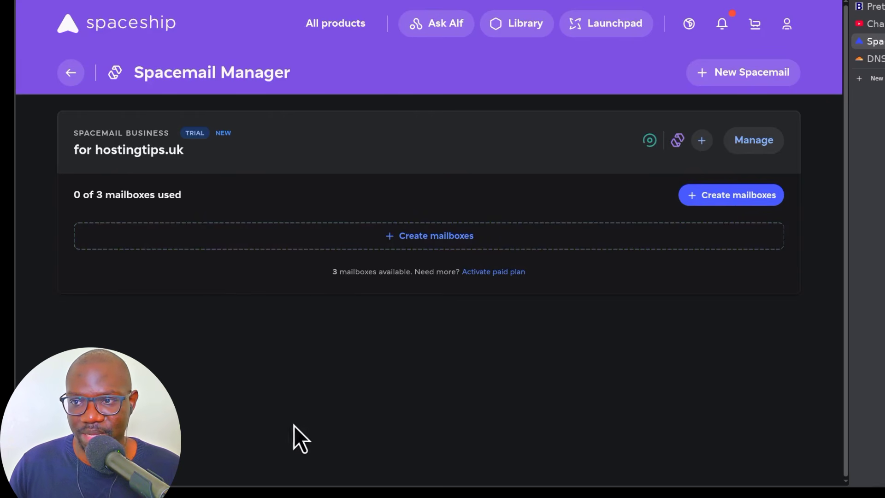
- Create the first hostingtips.uk mailbox with a name and strong pasted password, then close the panel
left_click(740, 196)
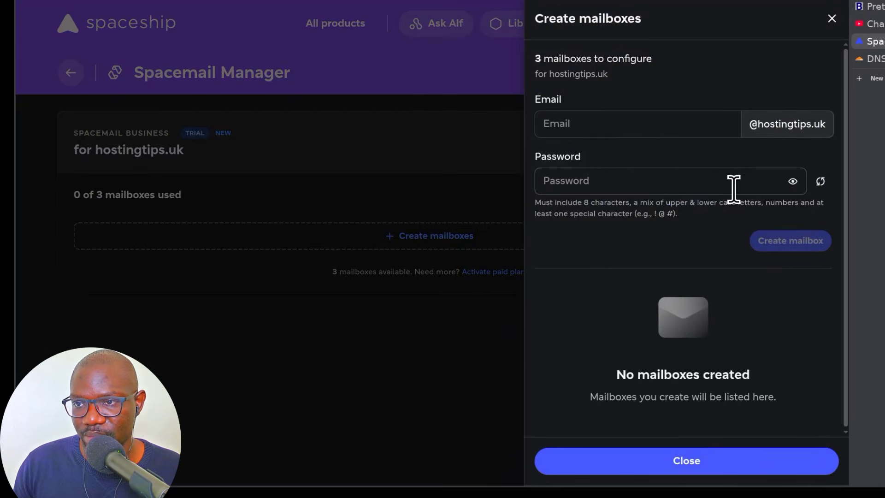
left_click(599, 123)
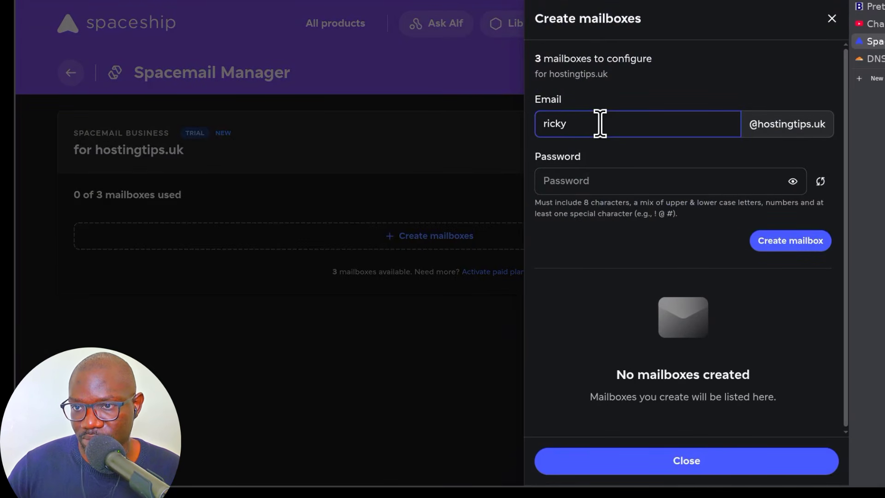
left_click(578, 182)
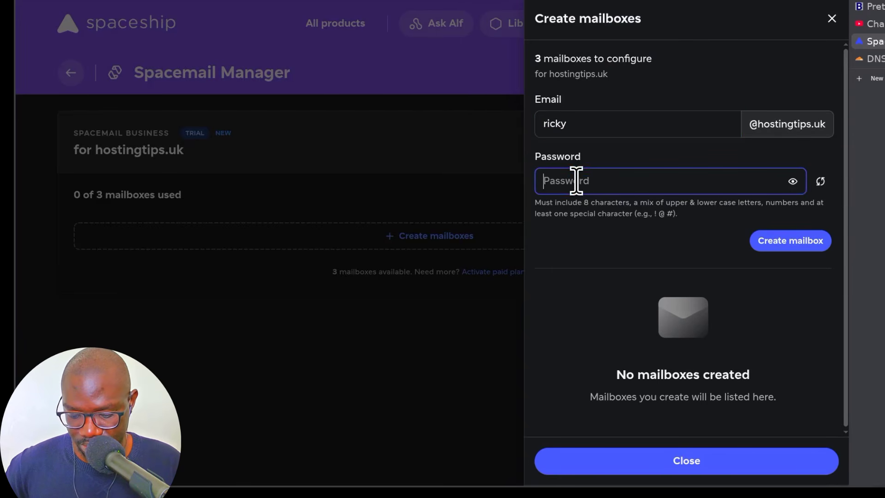
type("•••••••••")
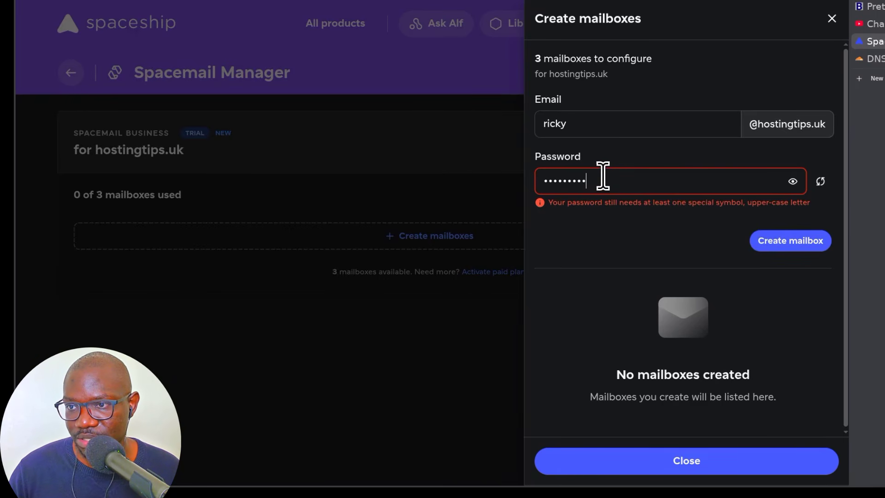
key("ctrl+a")
key("ctrl+v")
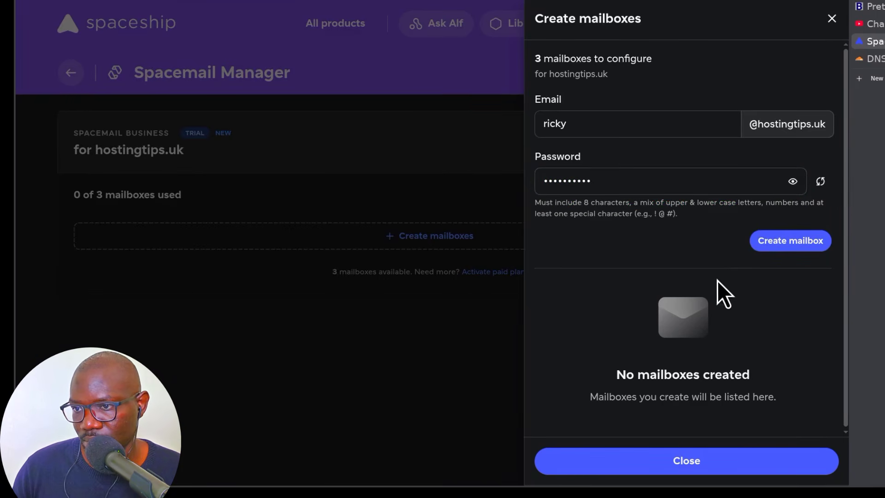
left_click(796, 240)
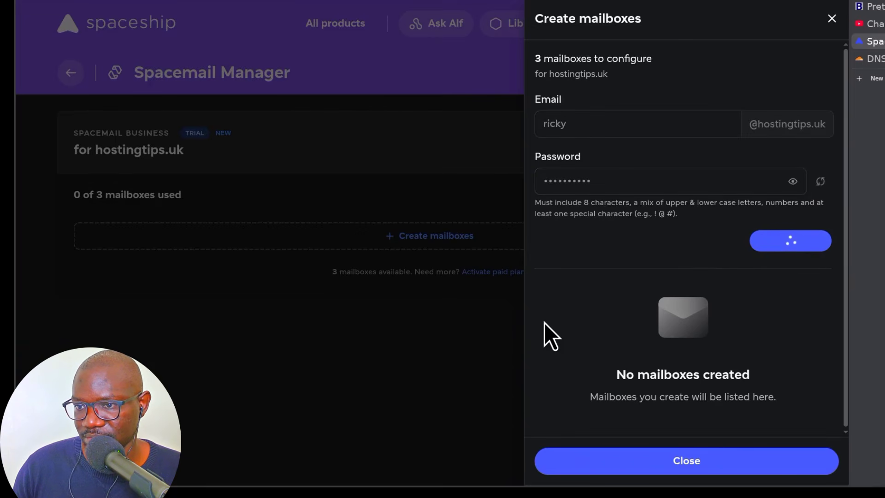
left_click(573, 133)
left_click(584, 179)
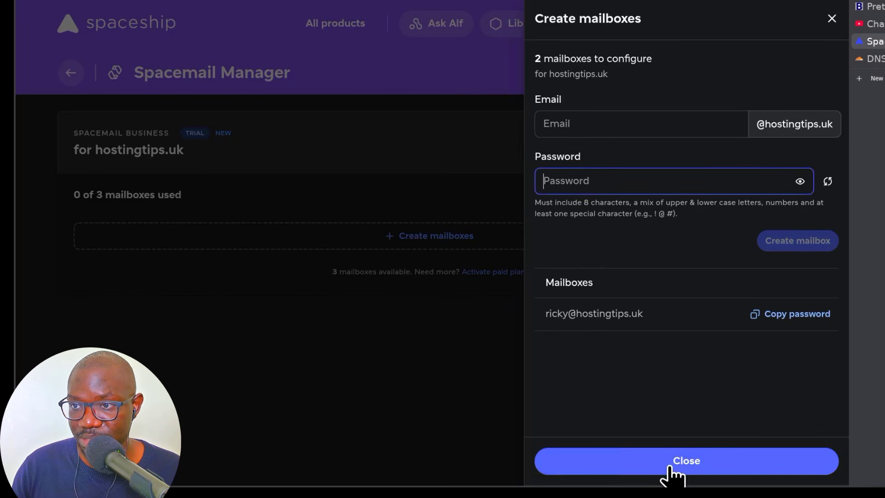
left_click(832, 19)
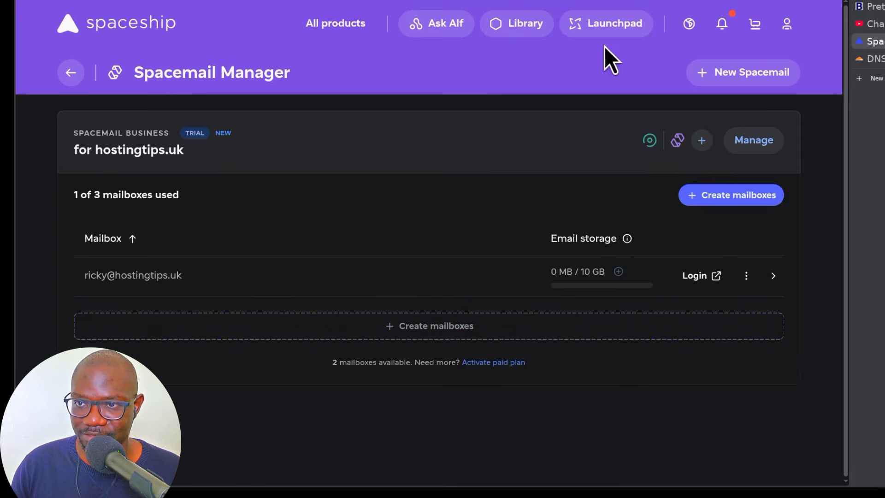
- Return to Spacemail Manager and open the new mailbox's webmail login in a new tab
left_click(612, 31)
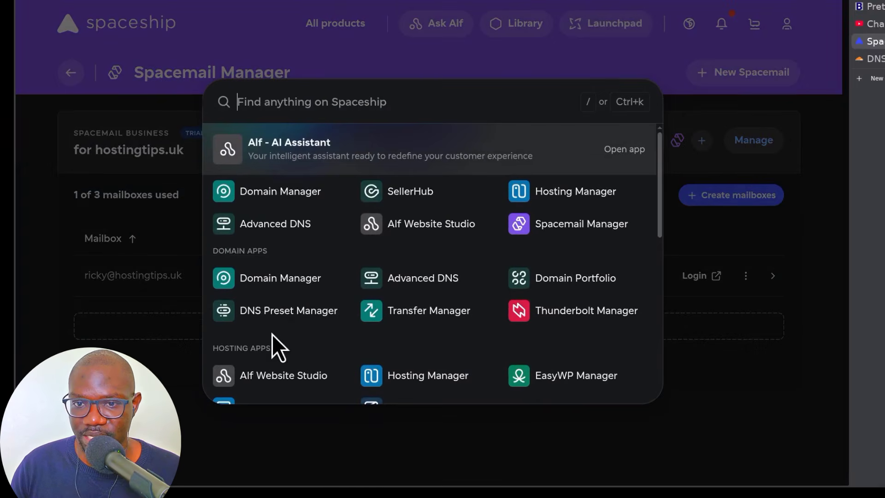
scroll(270, 346, "down", 5)
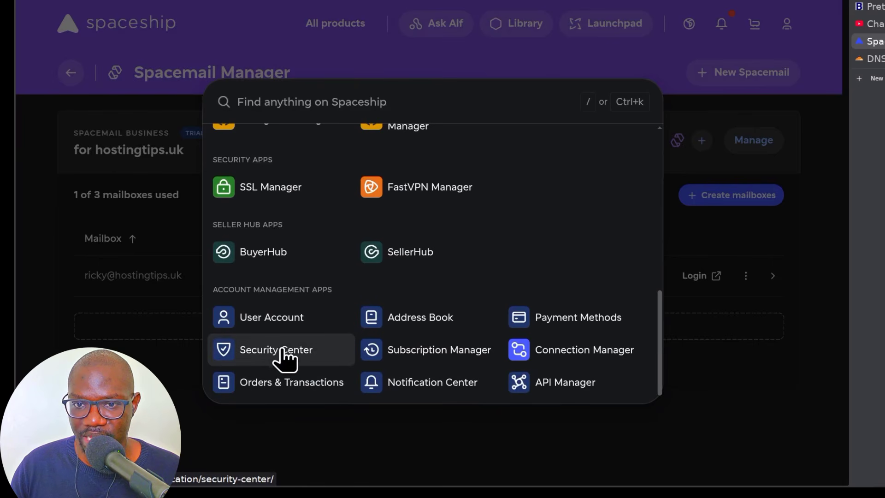
scroll(287, 360, "up", 3)
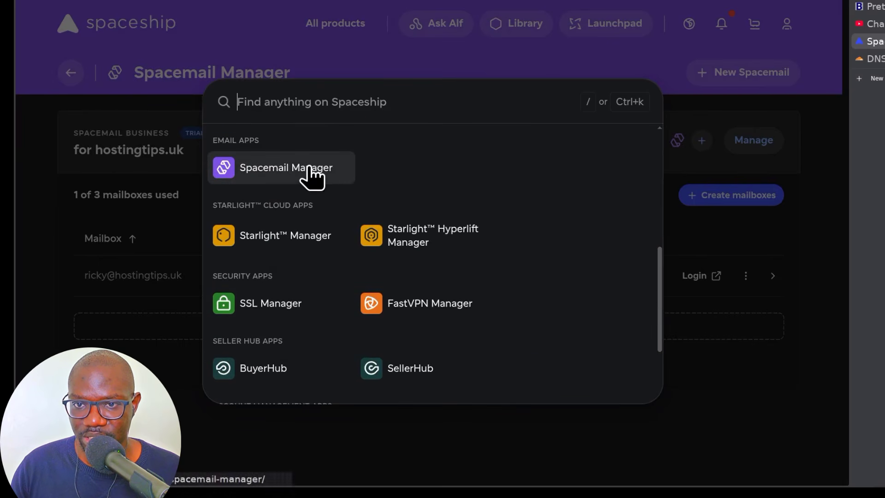
left_click(775, 390)
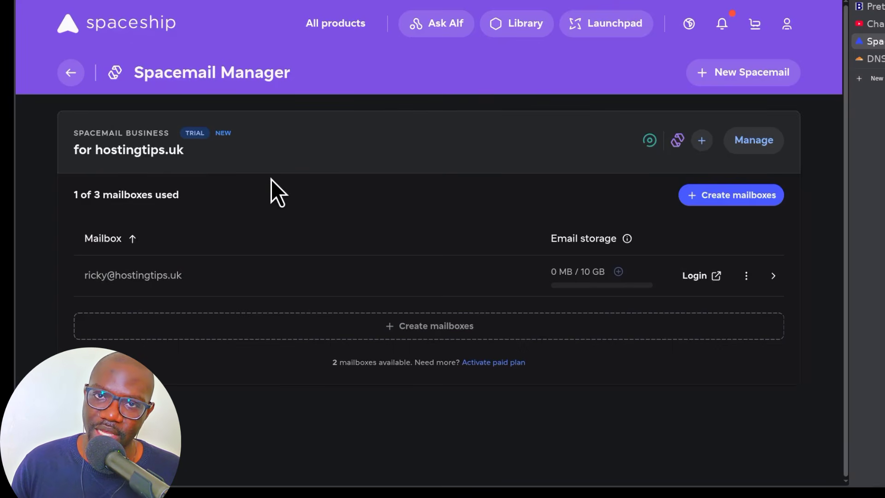
left_click(695, 276)
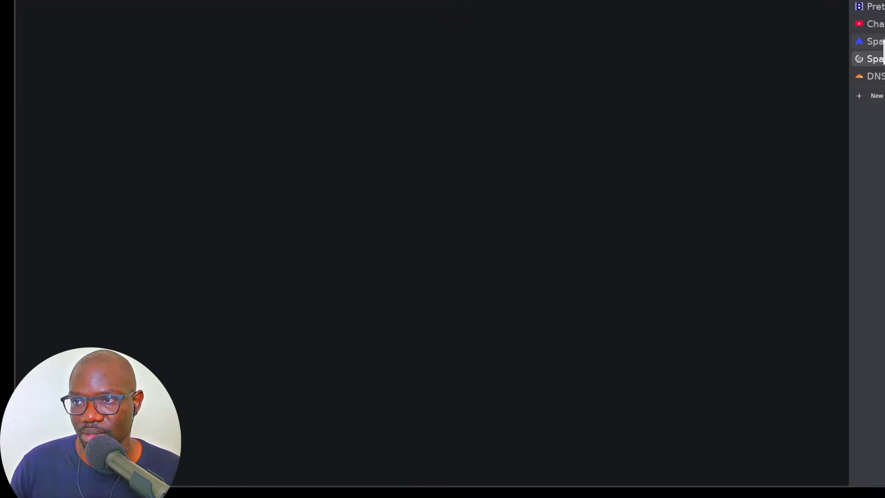
- Copy the new mailbox's address from the Spacemail Manager page
left_click(879, 41)
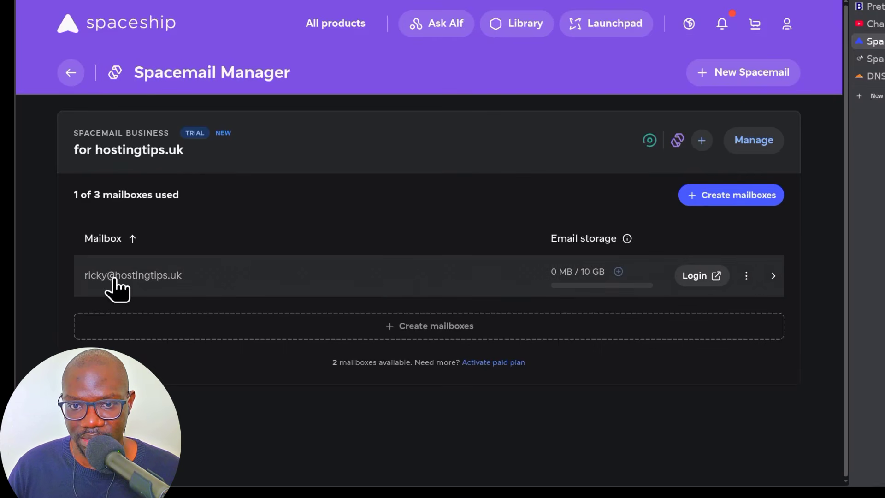
left_click_drag(81, 276, 182, 278)
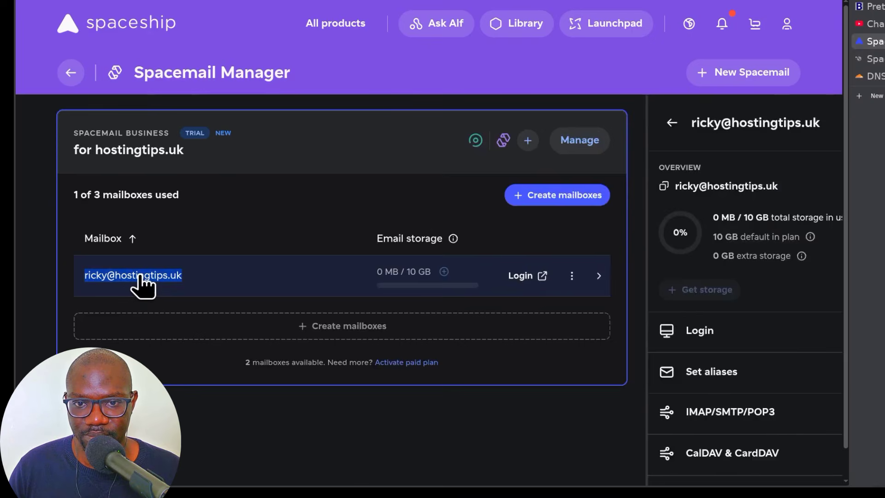
right_click(137, 277)
left_click(187, 288)
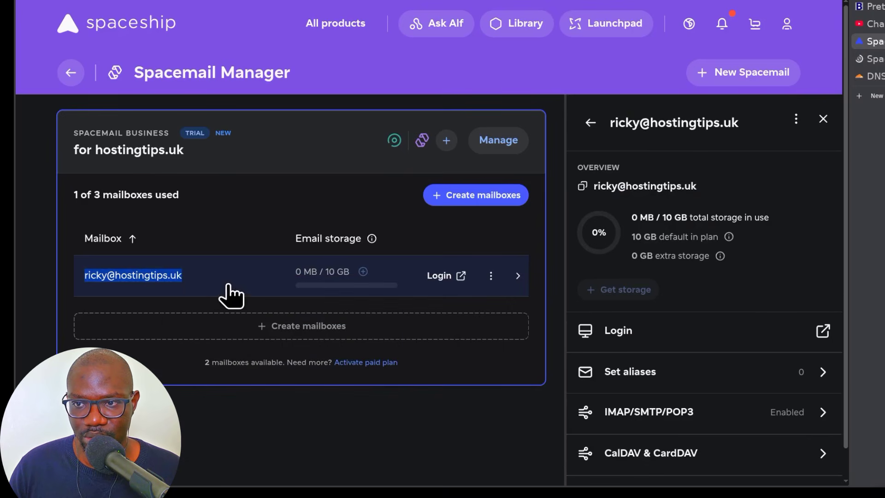
- Paste the copied hostingtips.uk mailbox address into the Spacemail login page
left_click(876, 60)
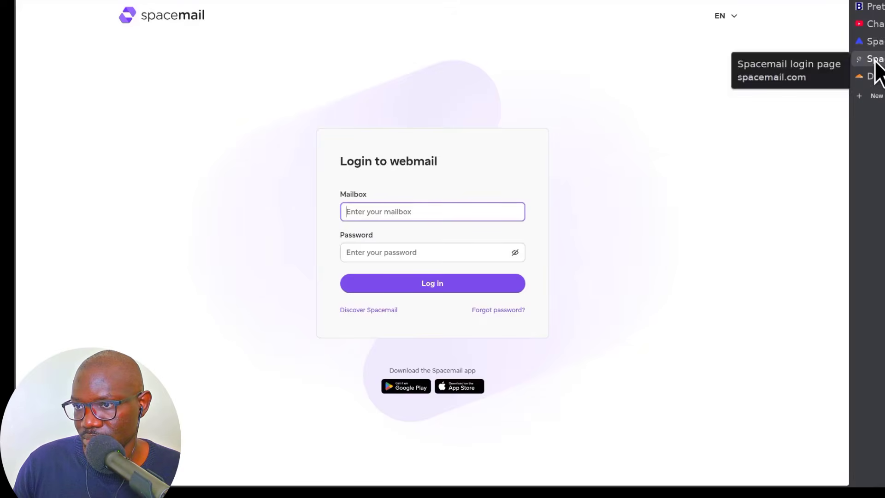
right_click(520, 332)
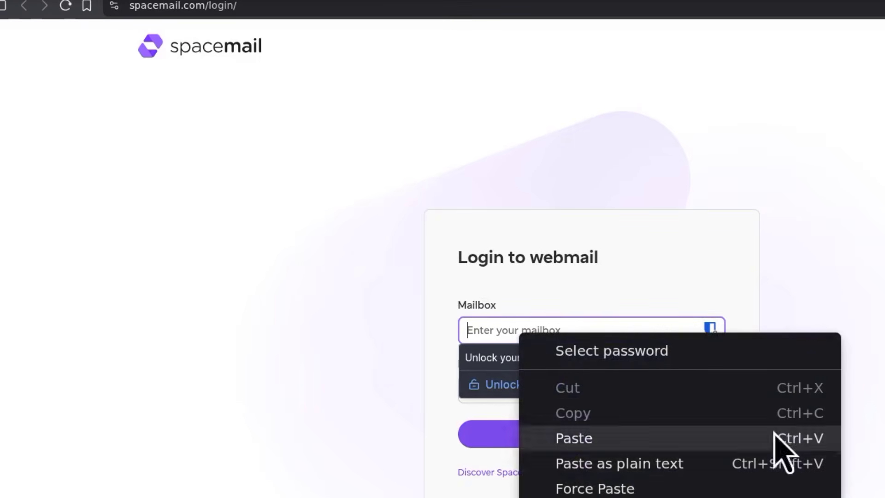
left_click(872, 295)
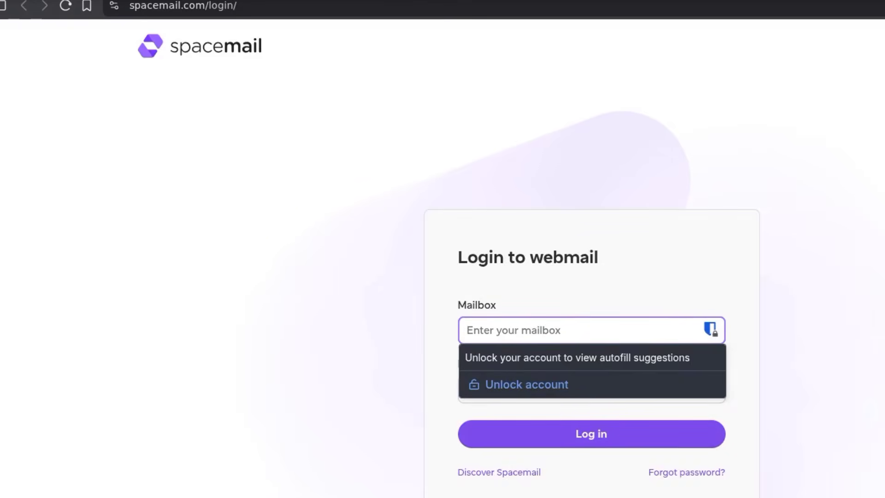
key("ctrl+plus")
key("ctrl+plus")
key("ctrl+plus")
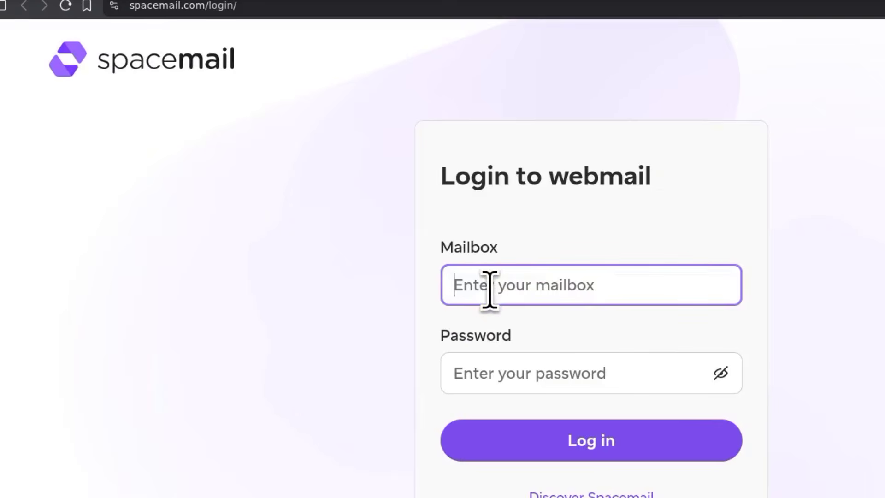
left_click(491, 289)
right_click(491, 291)
left_click(557, 395)
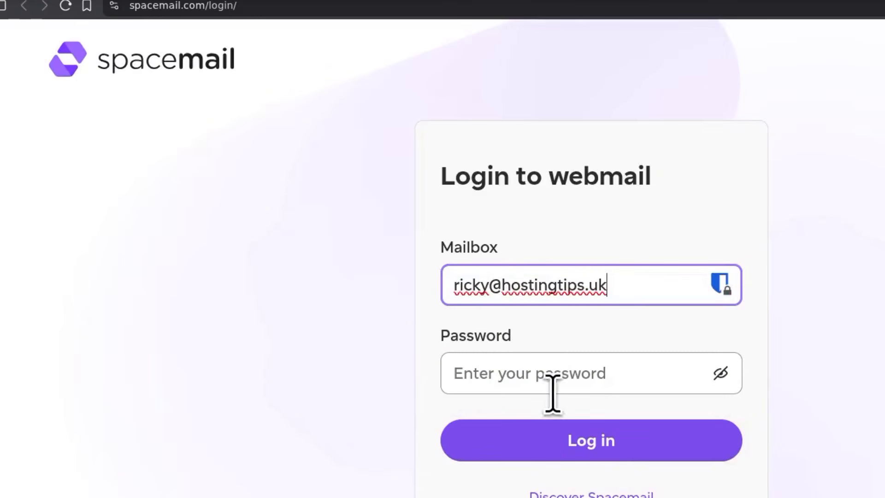
- Enter the mailbox password, log in, and open the 'Get started with Spacemail' email
left_click(495, 375)
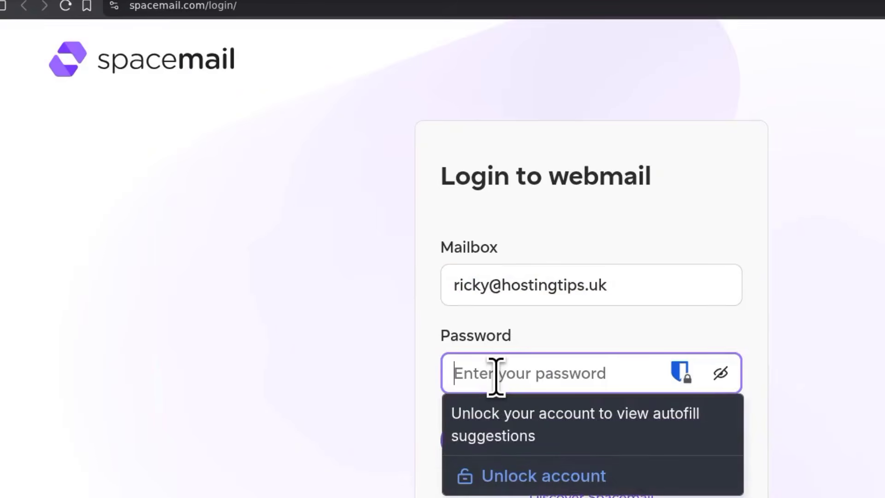
type("•")
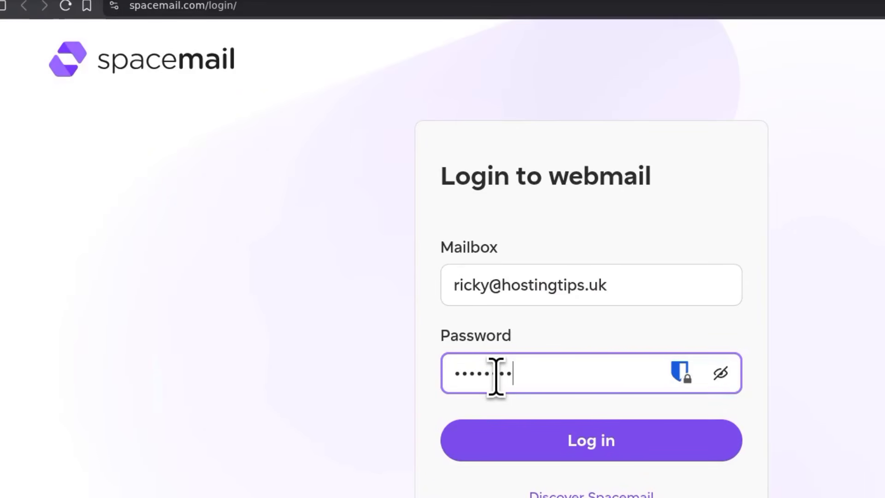
left_click(583, 439)
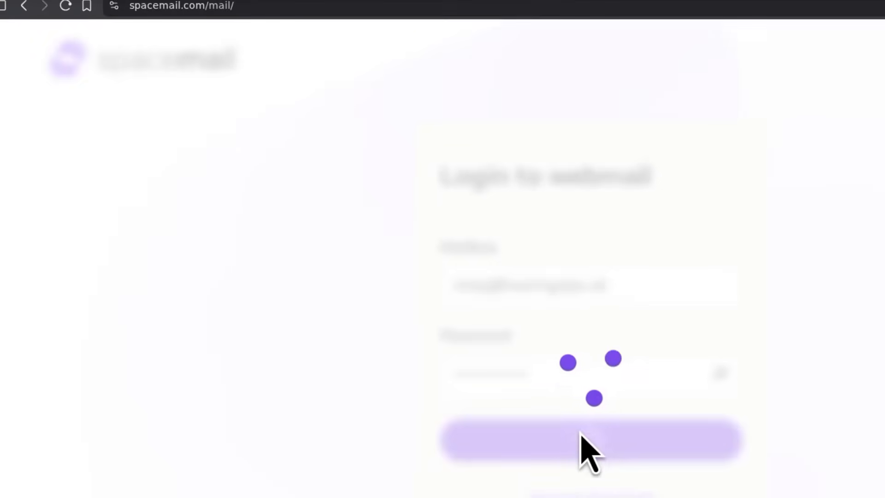
left_click(315, 134)
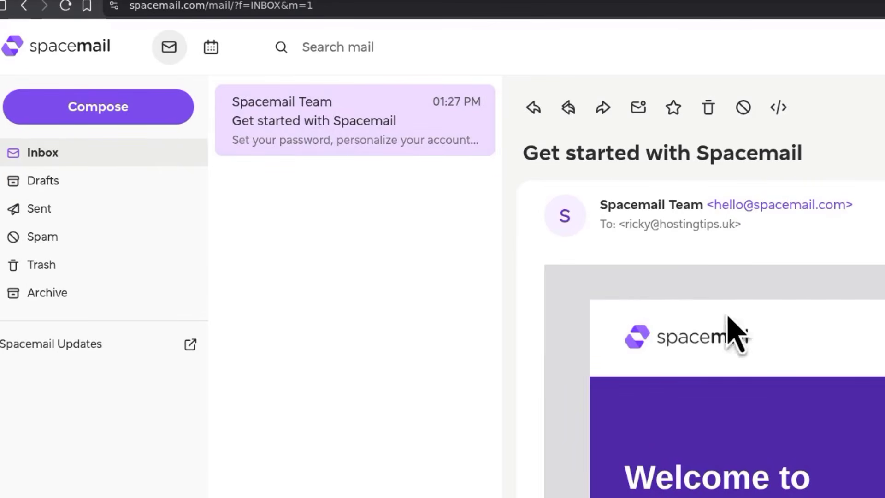
- Start a new email addressed to the Gmail test address
scroll(796, 461, "down", 10)
scroll(788, 427, "up", 10)
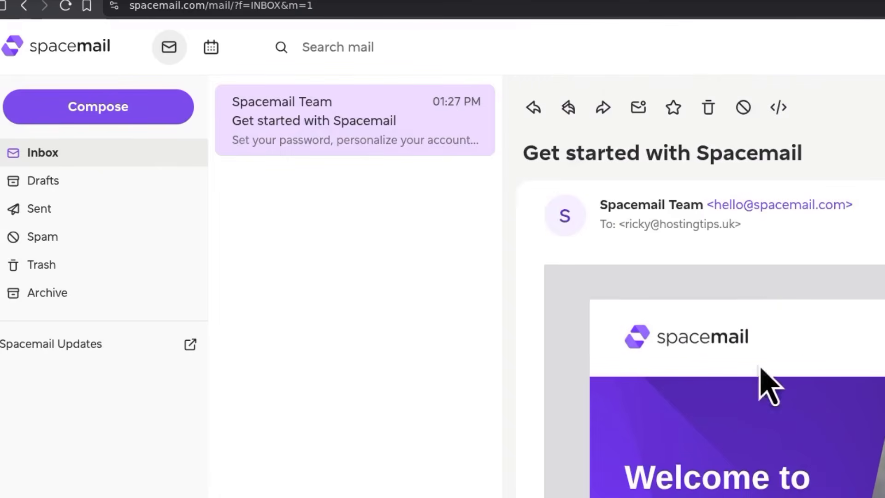
left_click(89, 113)
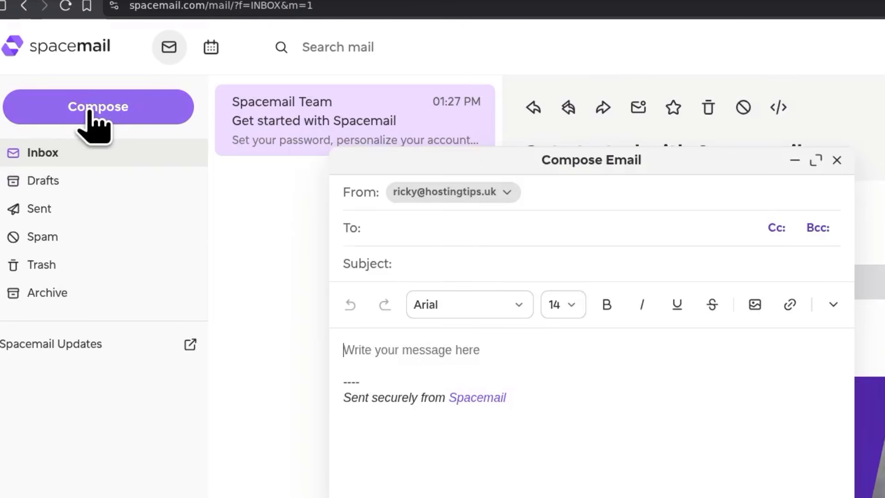
left_click(422, 234)
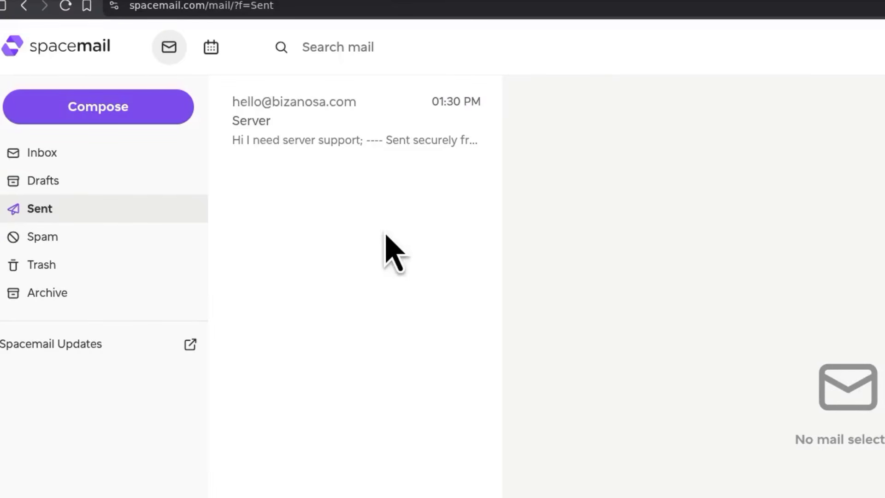
left_click(105, 110)
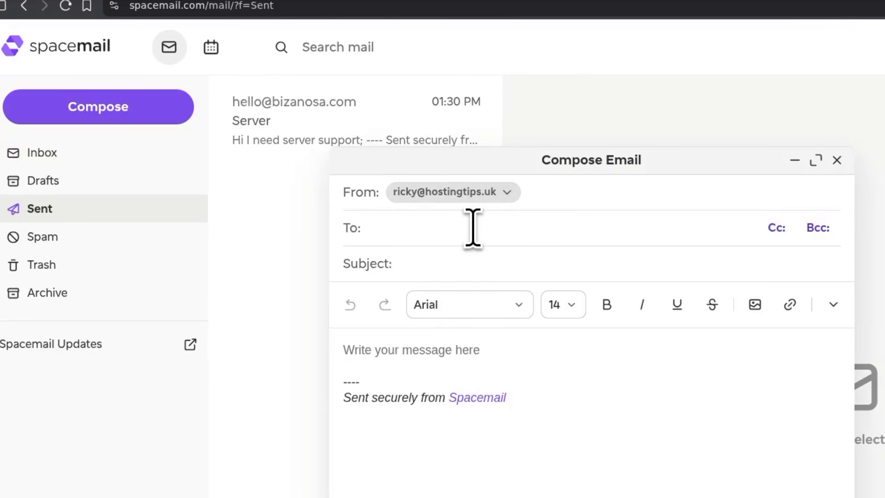
left_click(396, 228)
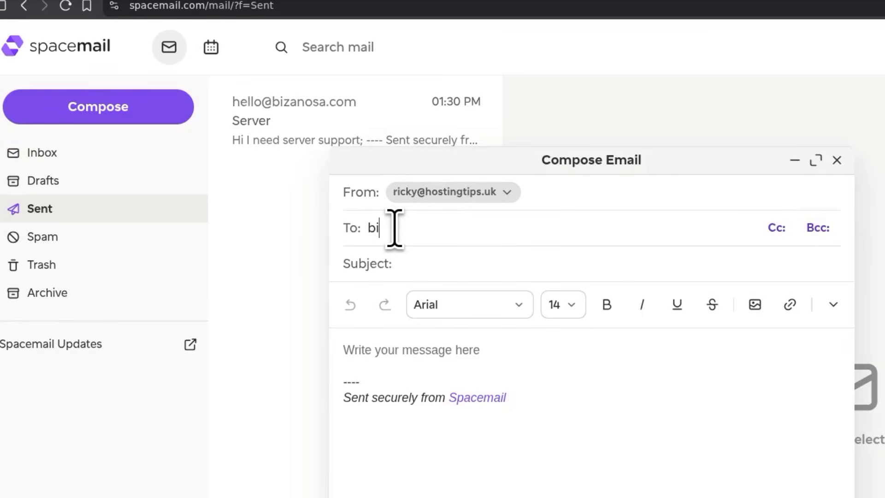
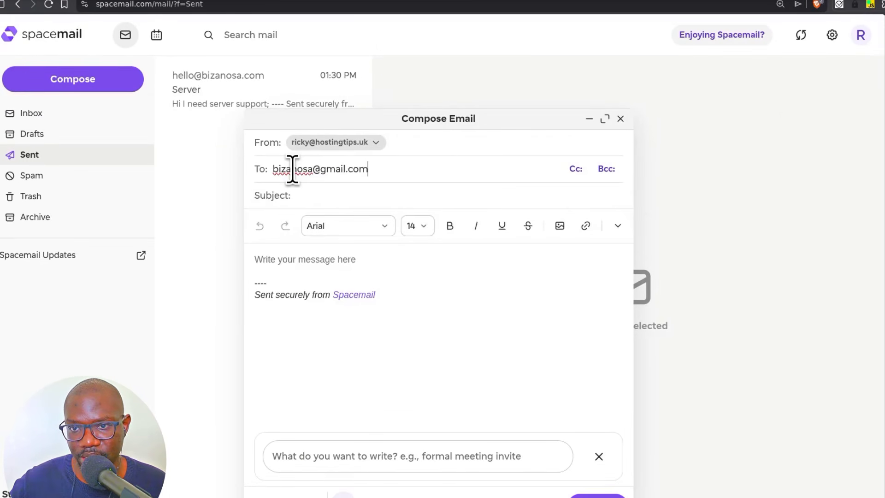
left_click(303, 190)
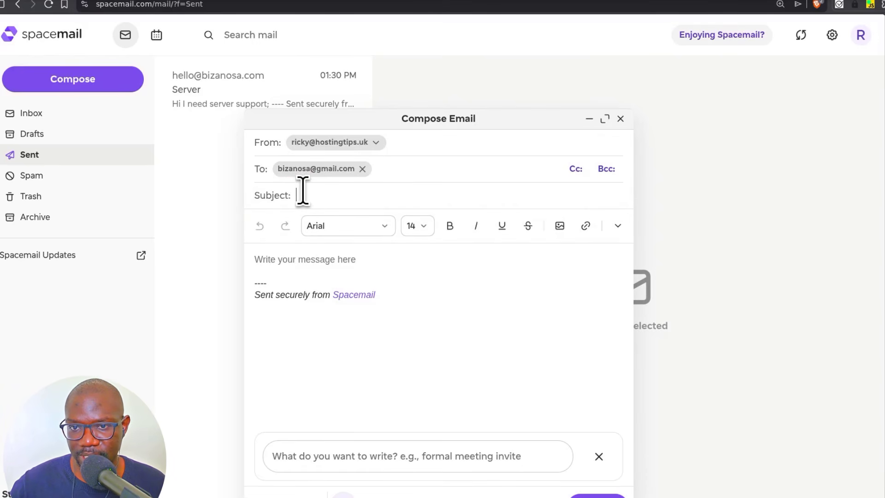
- Give it subject 'Server setup' and body 'I need server setup', then send it
type("Server setup")
left_click(320, 259)
type("I")
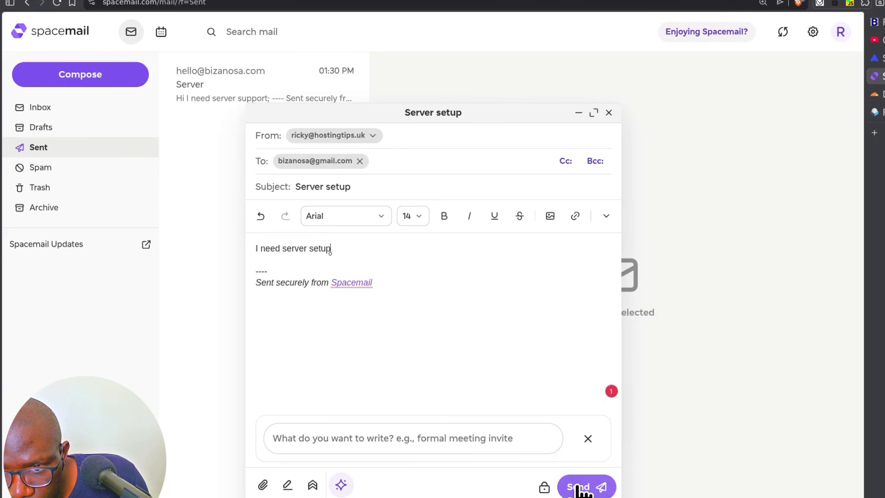
left_click(582, 490)
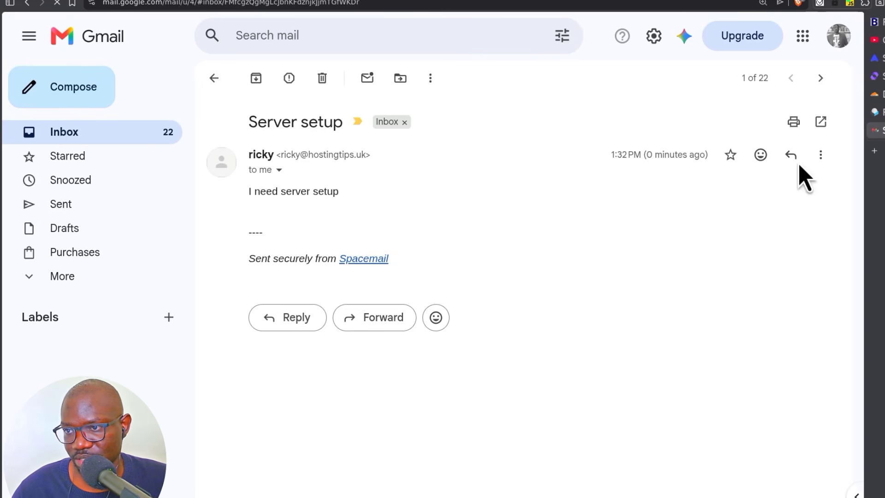
- View the original of 'Server setup' in Gmail: SPF and DKIM pass, DMARC fails
left_click(821, 156)
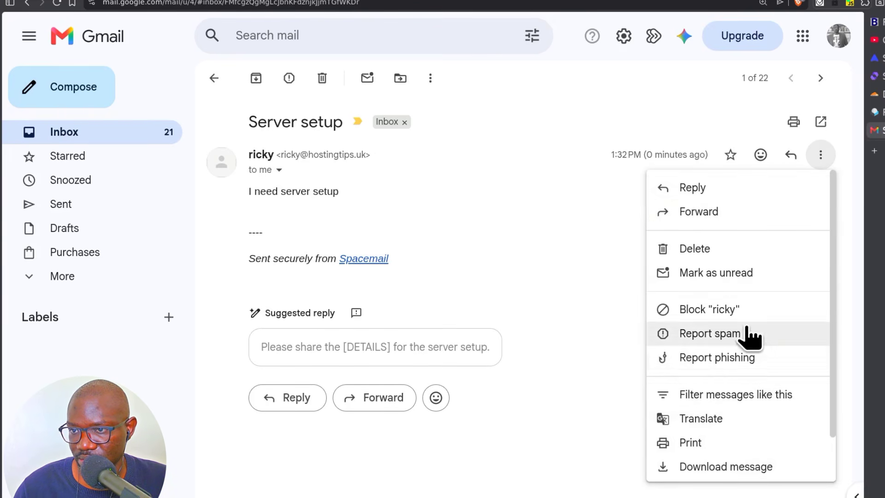
scroll(752, 365, "down", 1)
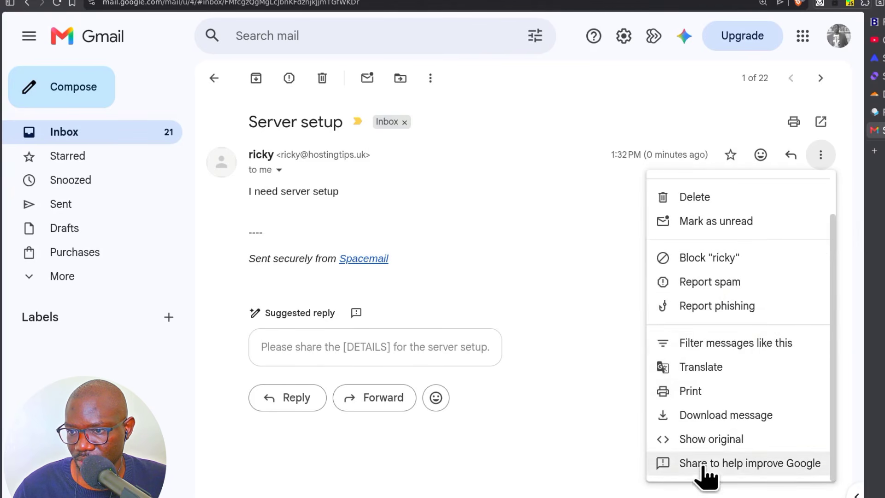
left_click(702, 440)
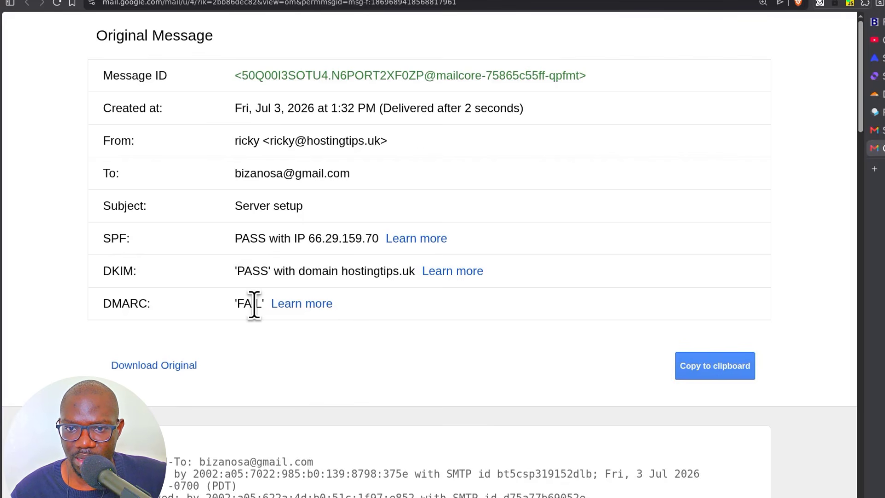
scroll(254, 304, "down", 4)
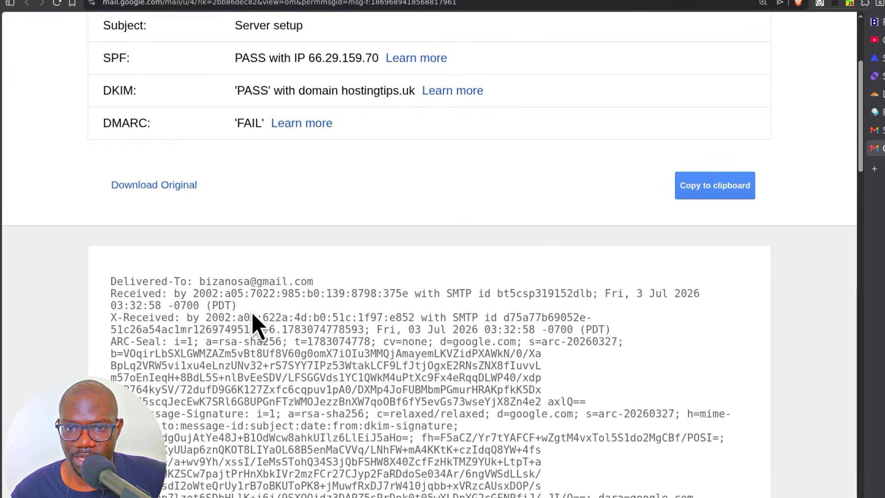
scroll(255, 318, "down", 6)
scroll(242, 314, "up", 10)
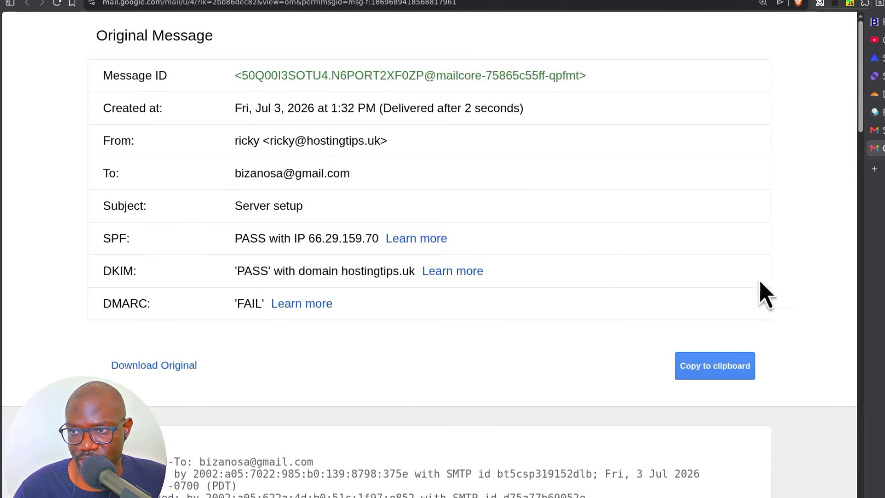
- Check hostingtips.uk's TXT records in Cloudflare DNS, then return to Spaceship's Spacemail Manager
left_click(878, 94)
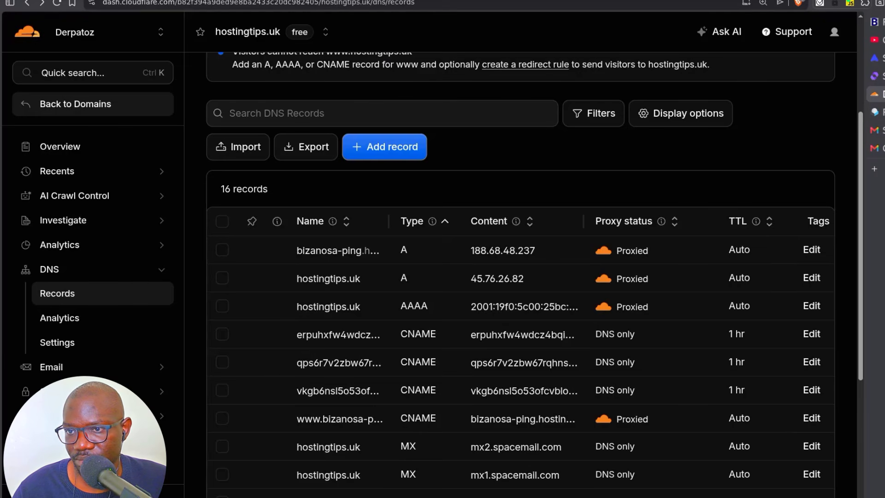
scroll(447, 400, "down", 5)
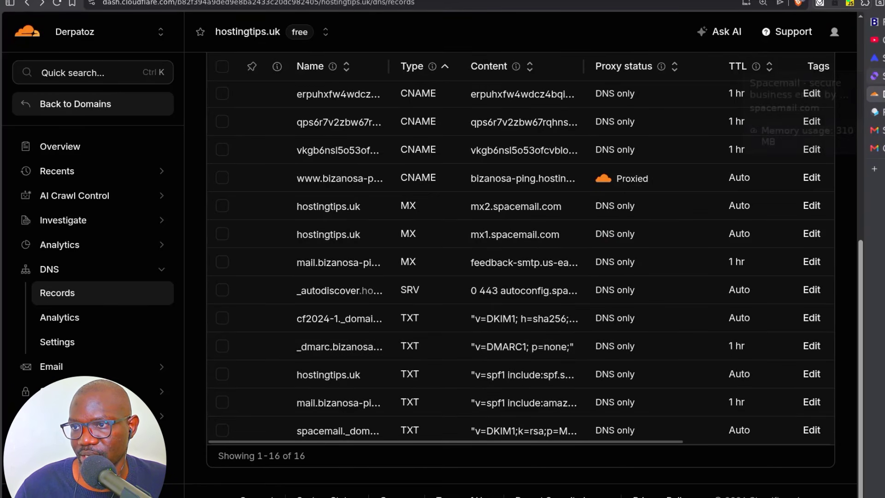
left_click(875, 58)
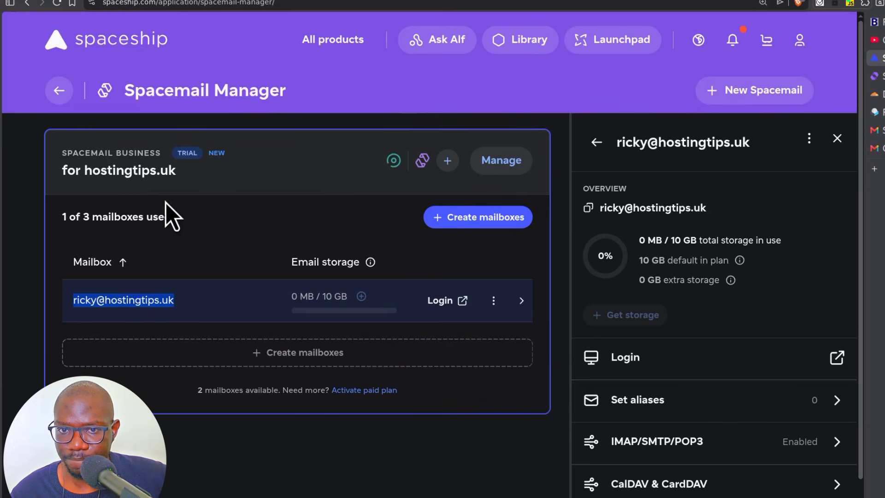
- From the mailbox's Manage panel, follow the SPF/DKIM/DMARC guidance to MXToolbox's DMARC generator
left_click(504, 162)
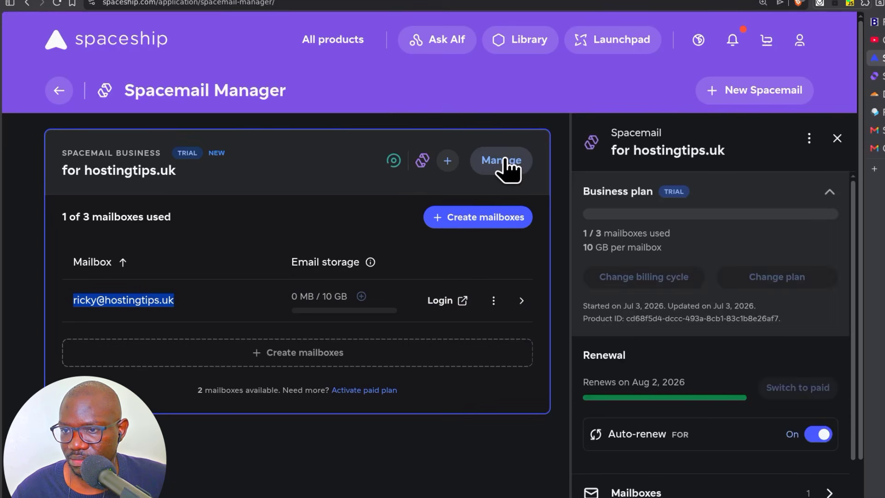
scroll(719, 319, "down", 3)
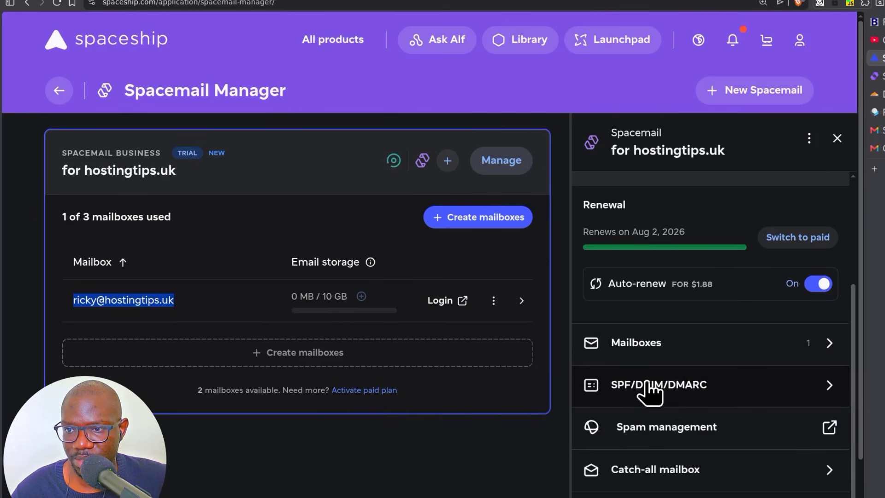
left_click(660, 387)
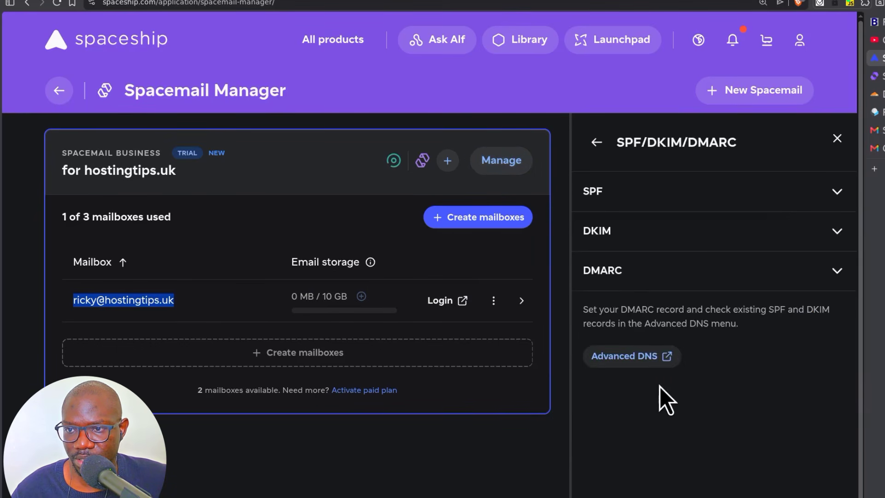
left_click(622, 280)
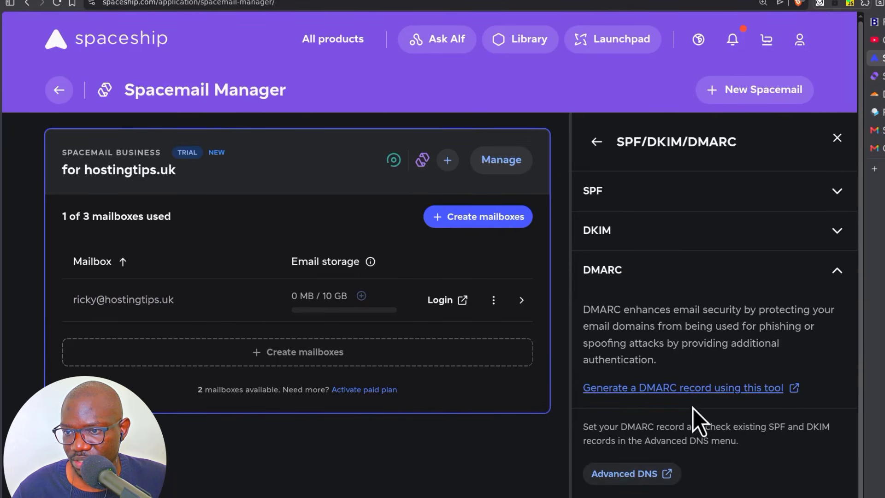
left_click(656, 390)
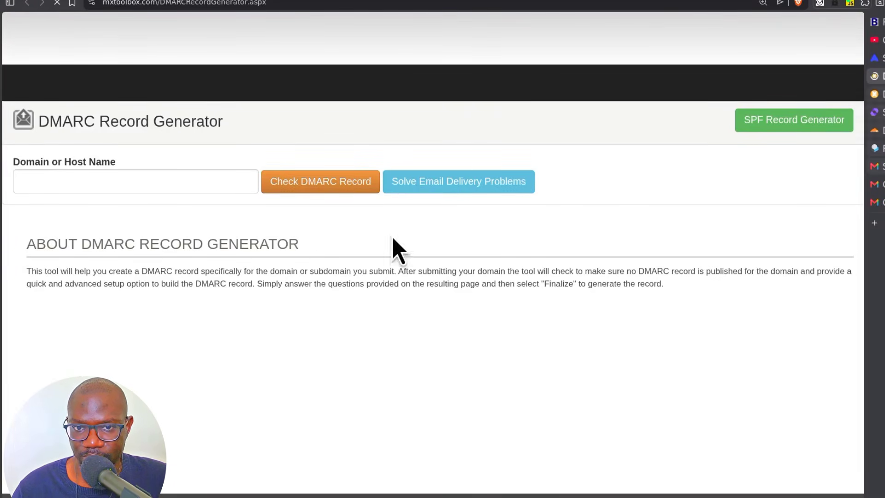
- Generate a DMARC record for hostingtips.uk in MXToolbox's DMARC generator
left_click(55, 186)
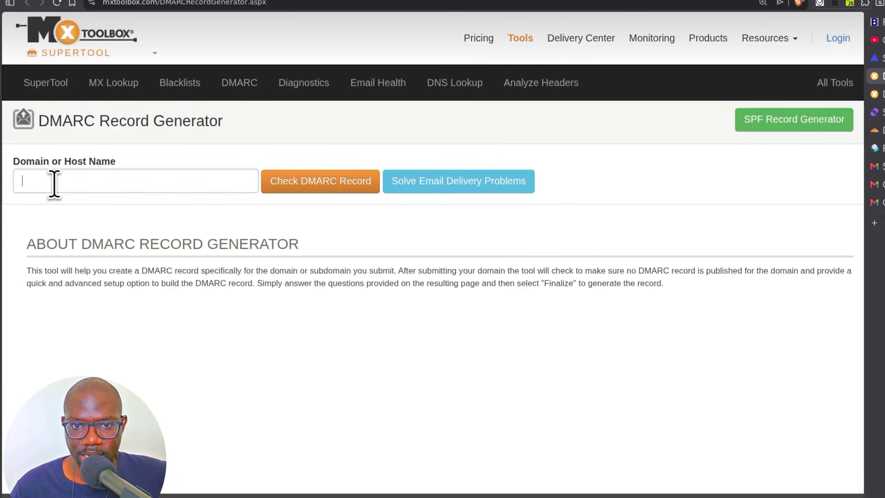
right_click(52, 189)
left_click(116, 258)
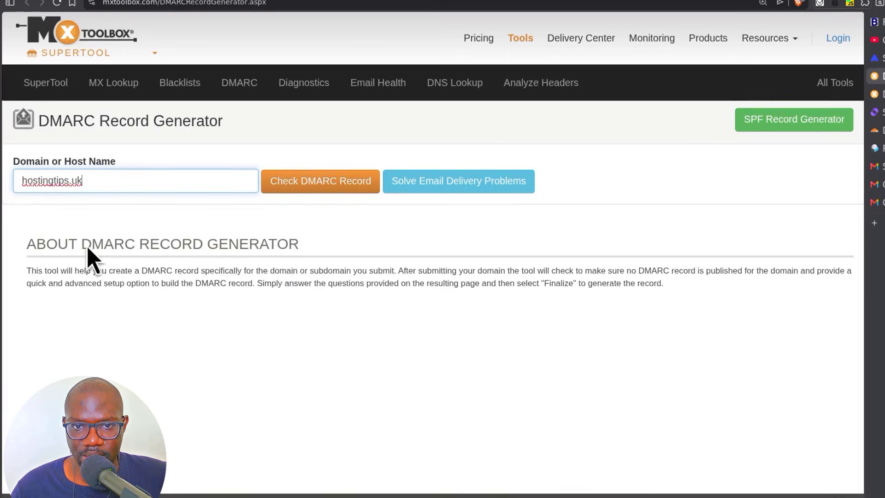
left_click(322, 188)
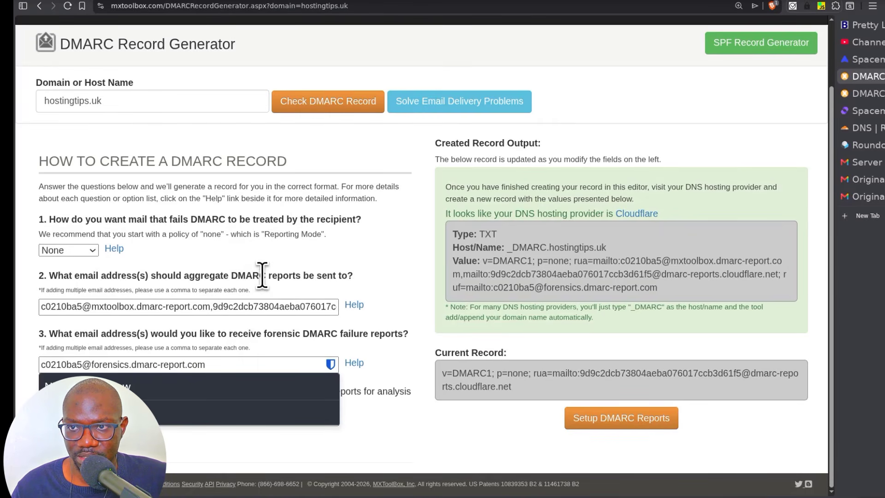
- Review the generated record's aggregate and forensic report addresses
left_click(288, 307)
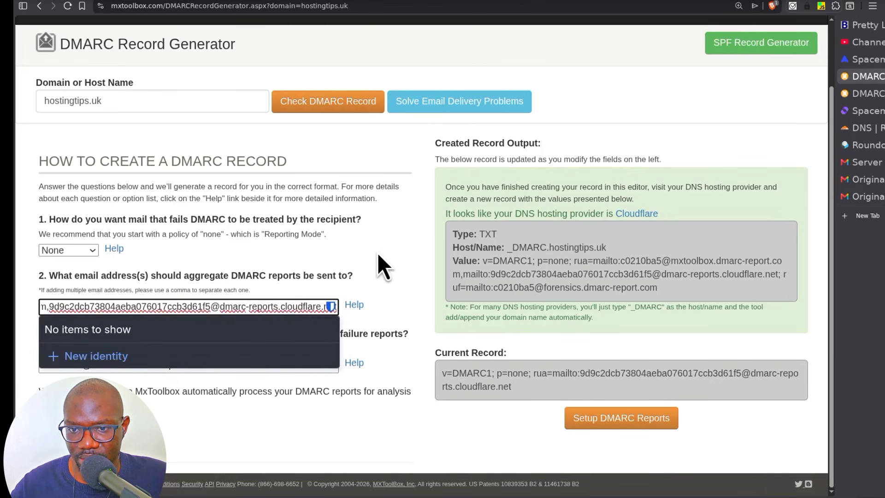
left_click(375, 284)
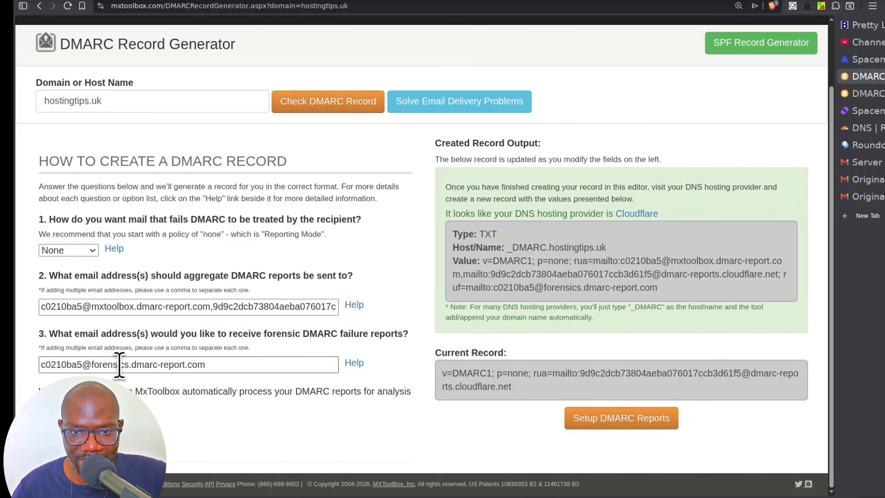
left_click_drag(217, 364, 14, 363)
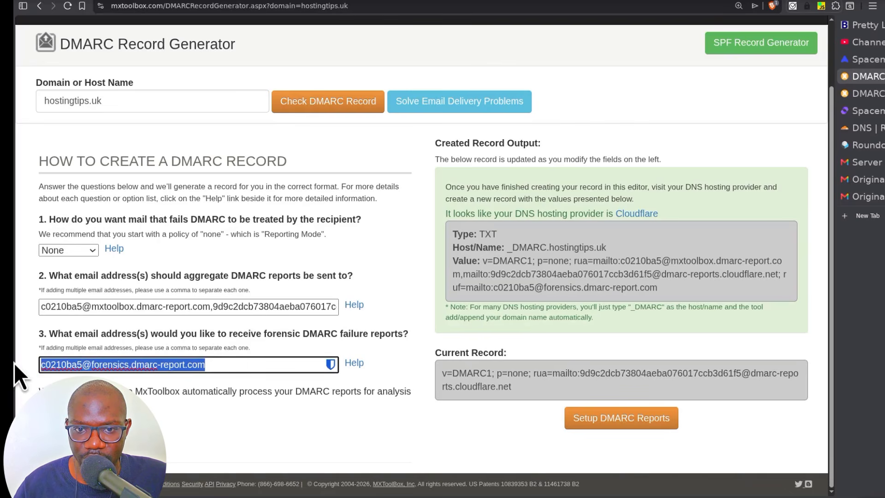
left_click(195, 405)
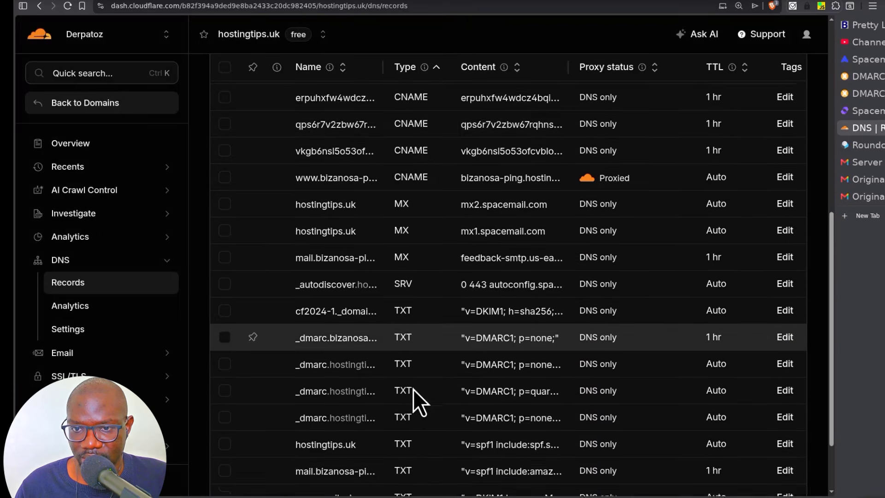
scroll(413, 389, "down", 2)
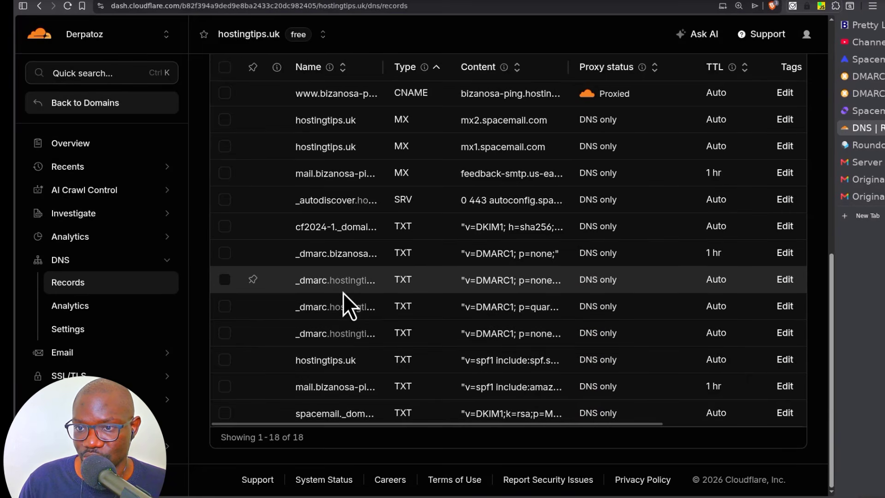
- Select the existing p=none _dmarc TXT records in Cloudflare's DNS list
scroll(364, 329, "up", 1)
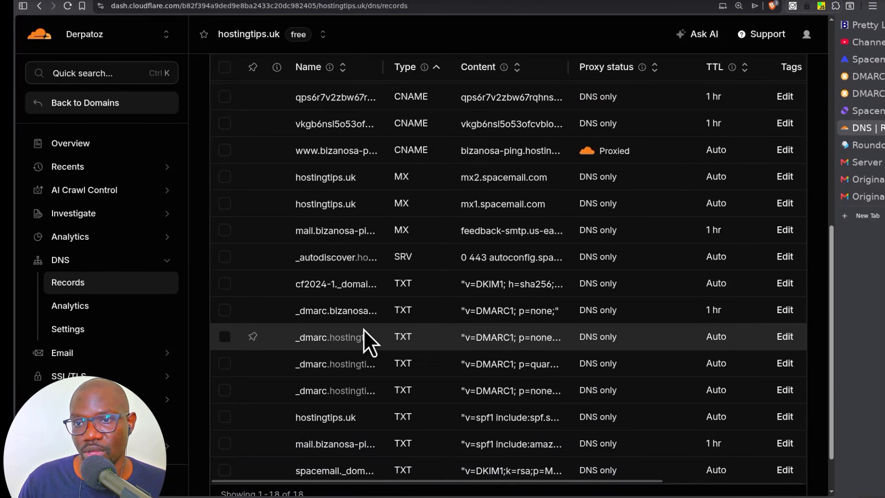
scroll(367, 330, "down", 1)
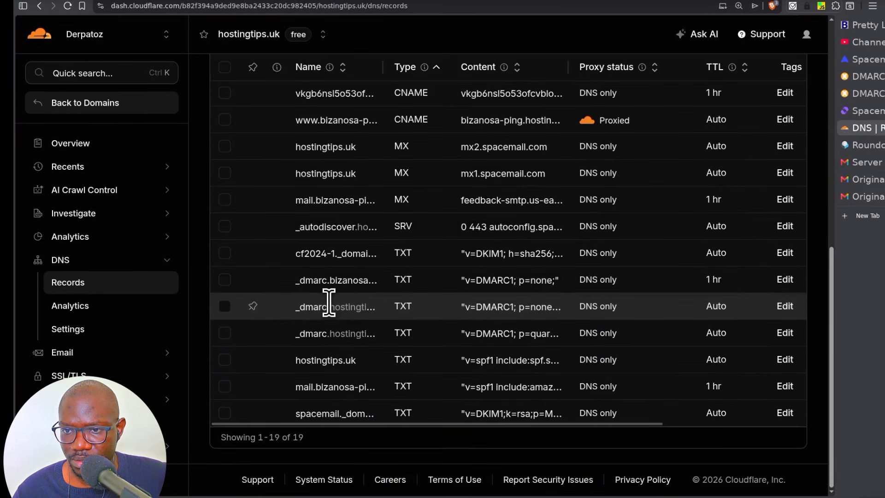
left_click(784, 306)
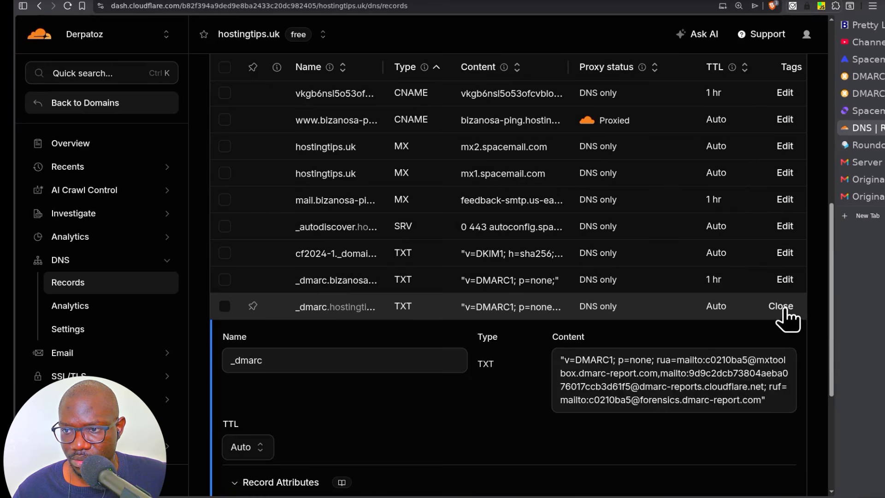
left_click(782, 307)
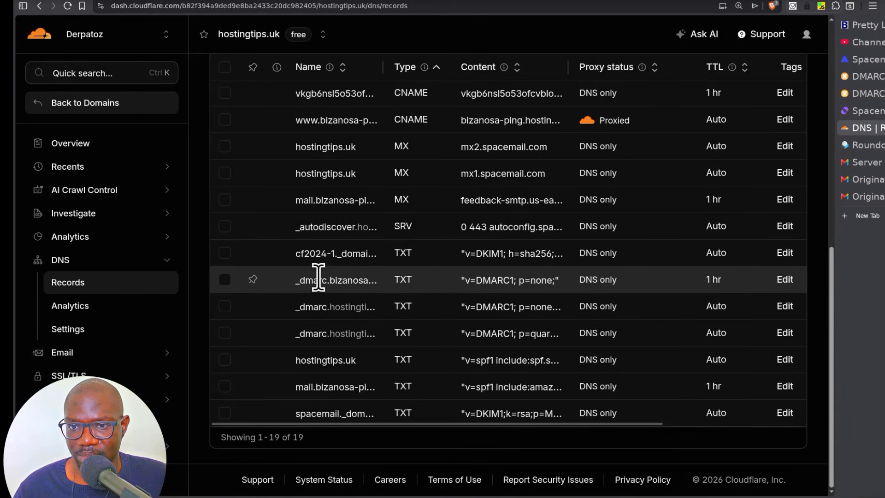
left_click(225, 279)
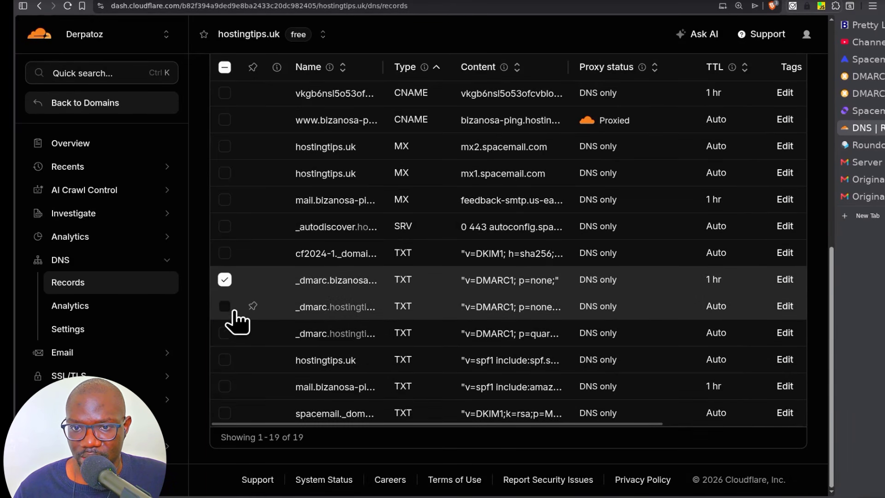
left_click(225, 306)
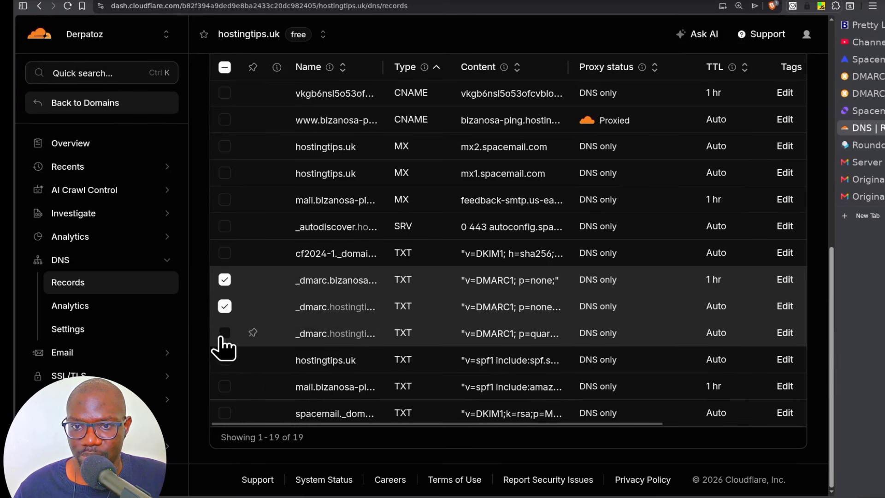
- Delete the three selected _dmarc records, confirming with DELETE
scroll(331, 359, "up", 1)
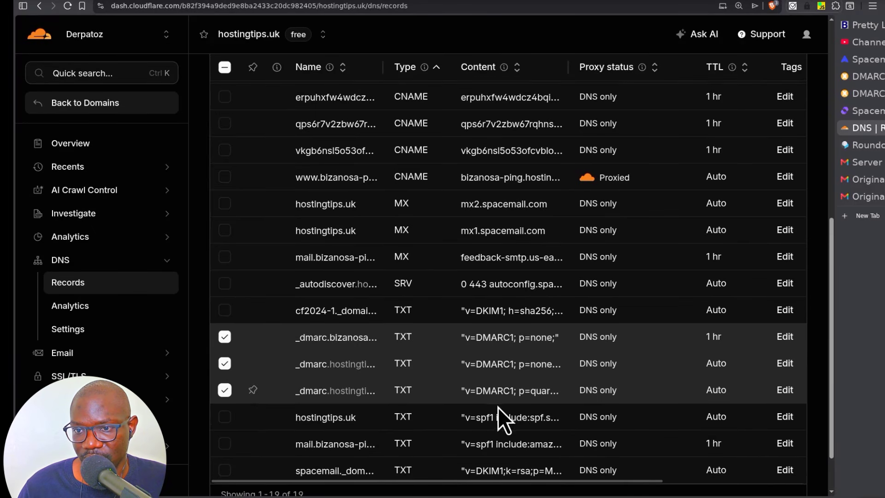
scroll(485, 394, "up", 1)
scroll(485, 393, "up", 7)
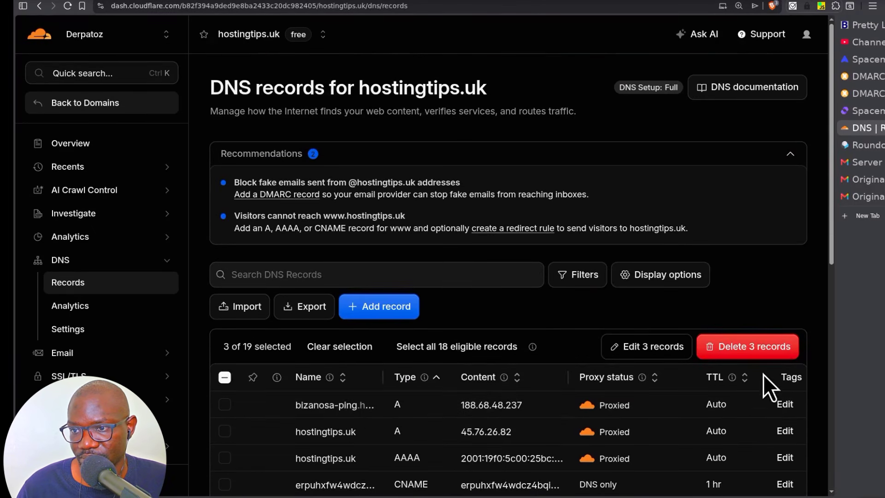
left_click(749, 347)
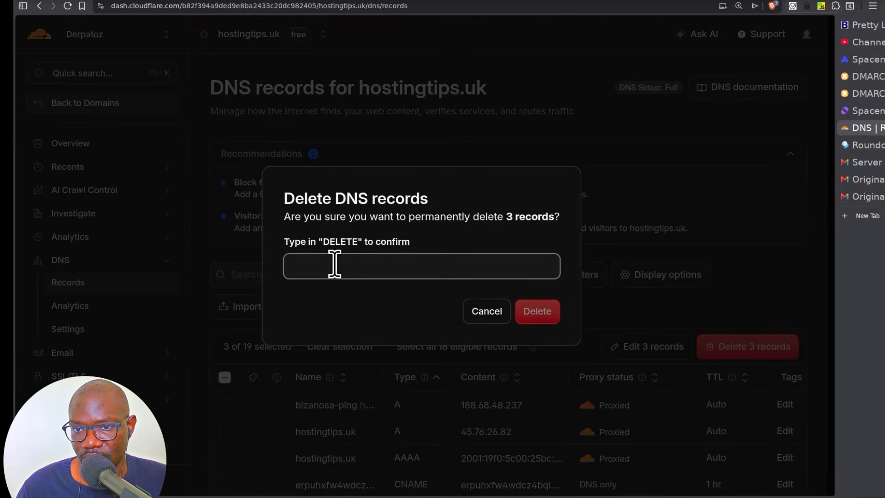
type("DELETE")
left_click(534, 318)
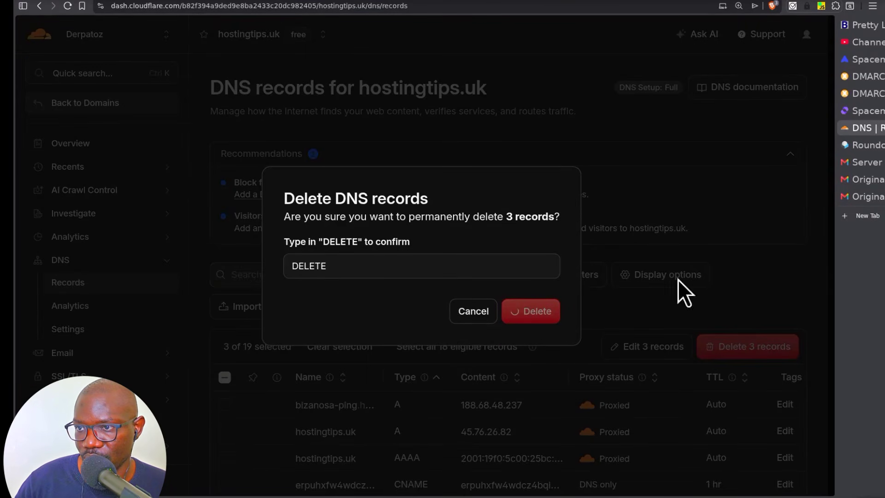
left_click(862, 77)
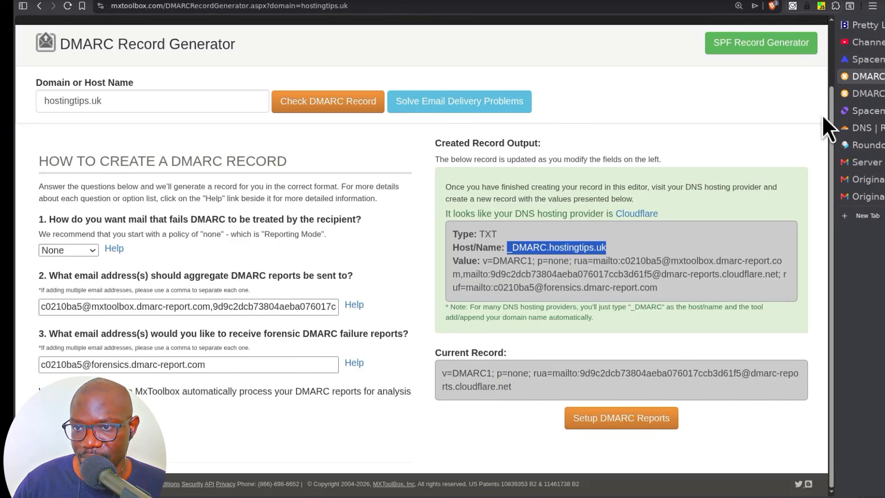
- Copy the host name _DMARC.hostingtips.uk from MXToolbox and start a new Cloudflare DNS record
left_click(516, 256)
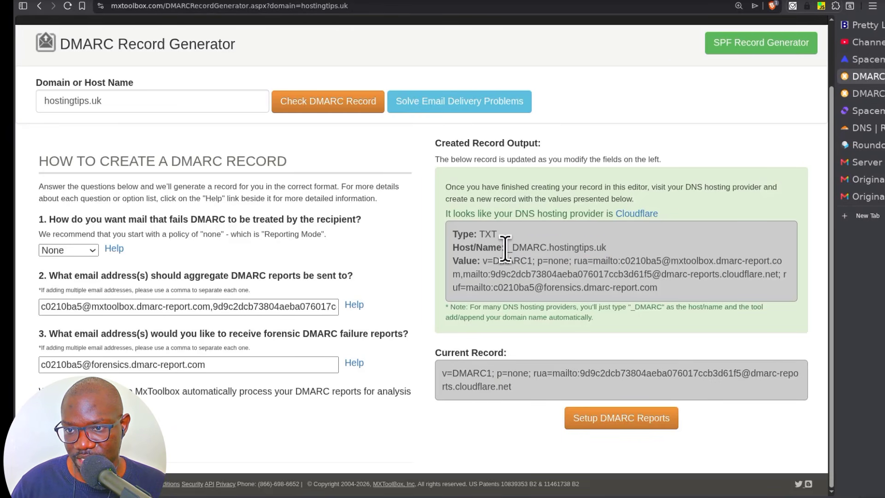
left_click_drag(507, 248, 607, 249)
right_click(572, 248)
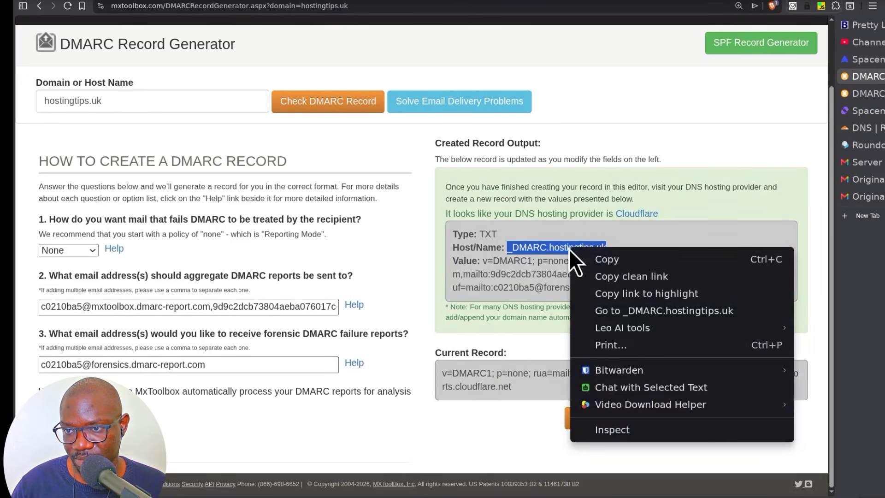
left_click(622, 258)
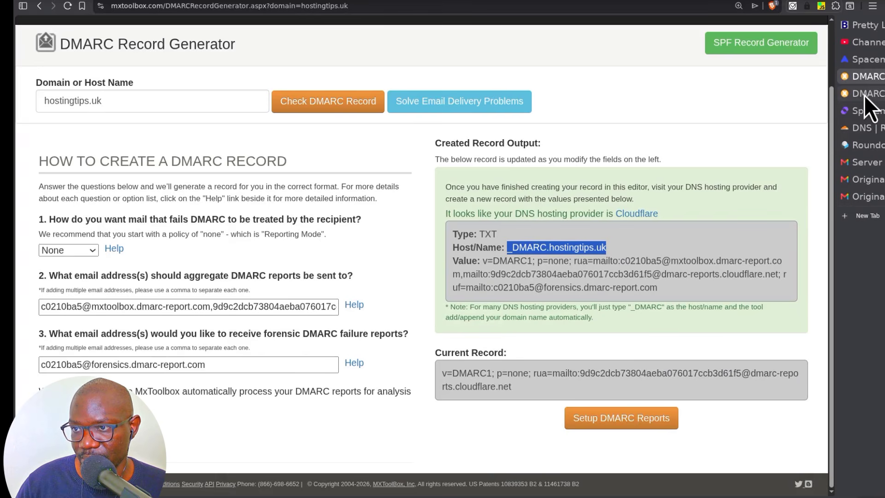
left_click(862, 128)
left_click(375, 172)
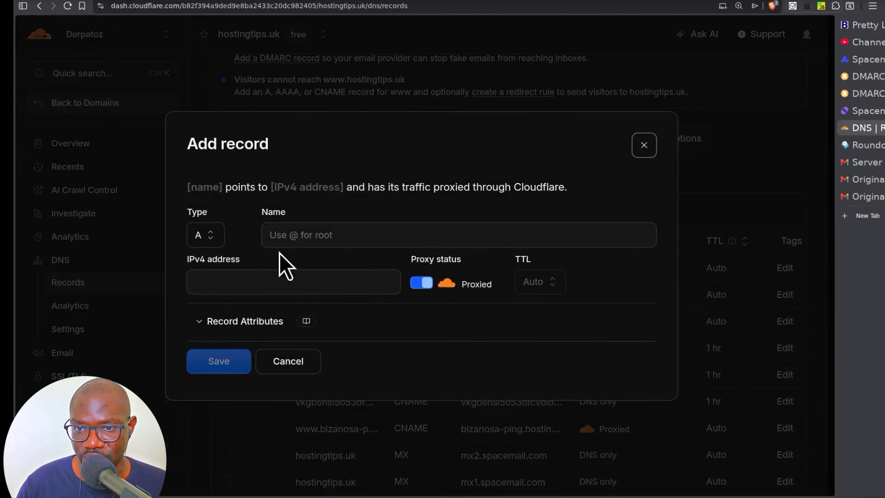
- Set the new Cloudflare record's type to TXT and its name to _DMARC.hostingtips.uk
left_click(205, 237)
scroll(231, 421, "down", 5)
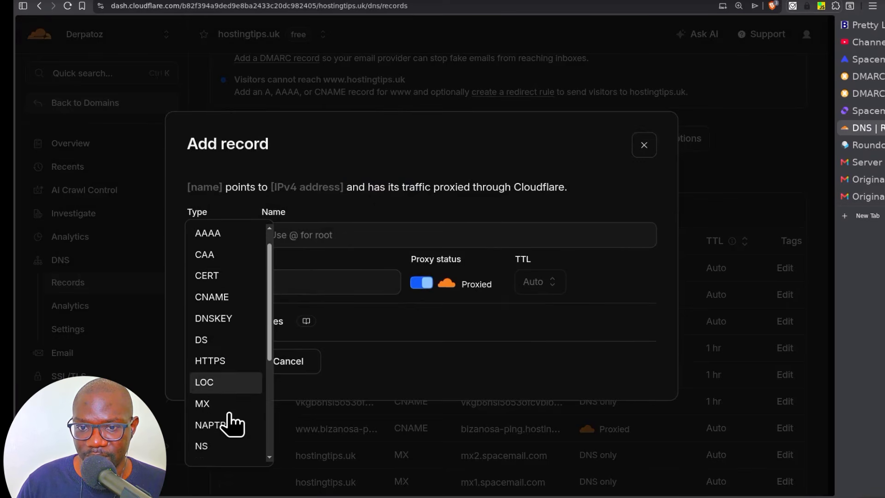
left_click(211, 430)
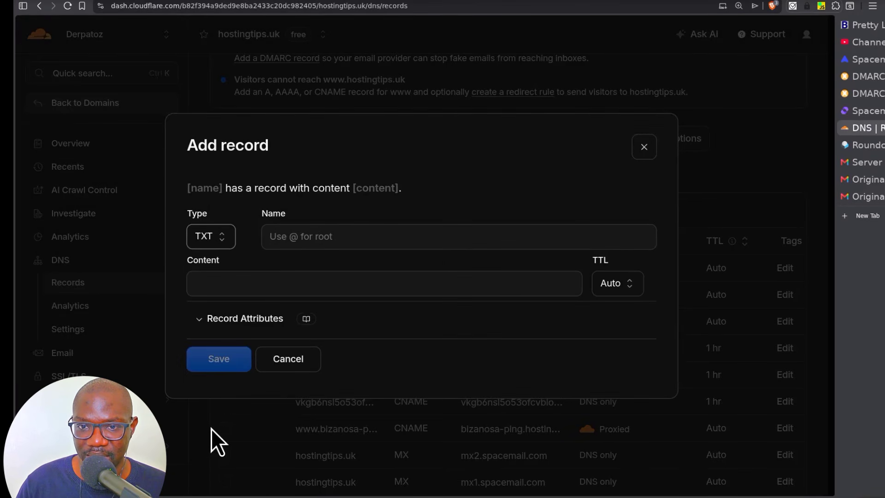
left_click(286, 229)
right_click(286, 231)
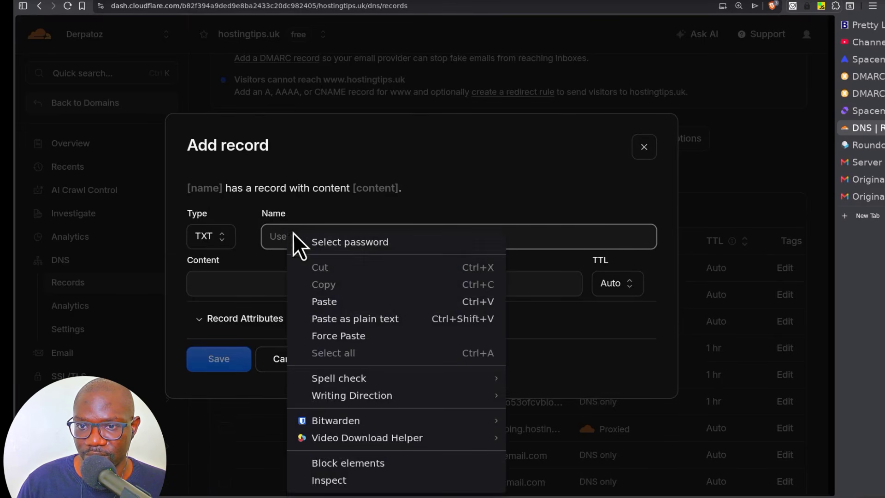
left_click(345, 303)
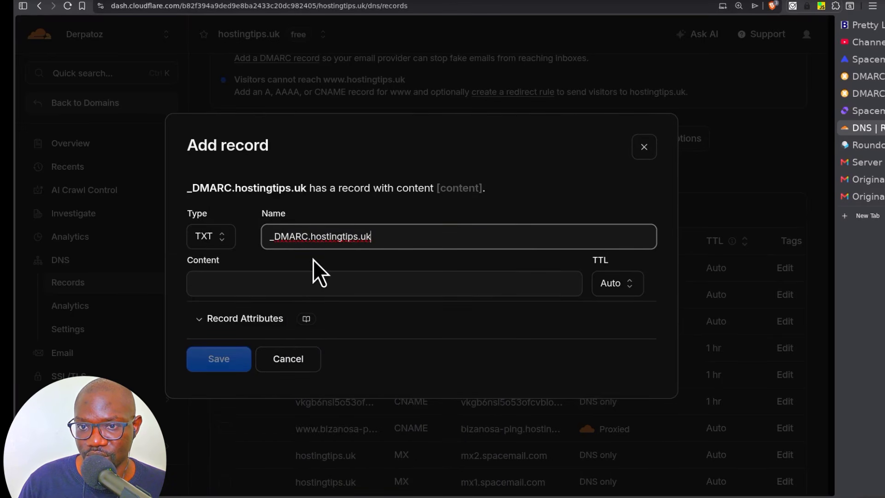
left_click_drag(382, 236, 261, 236)
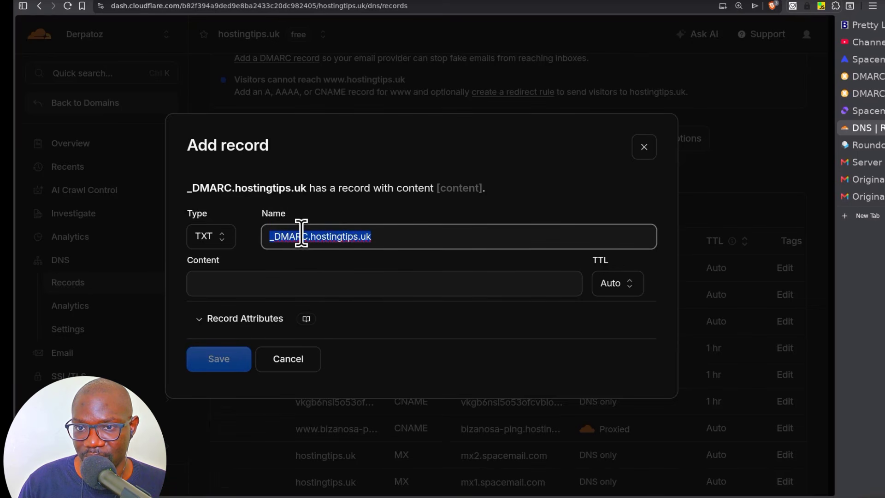
left_click(414, 236)
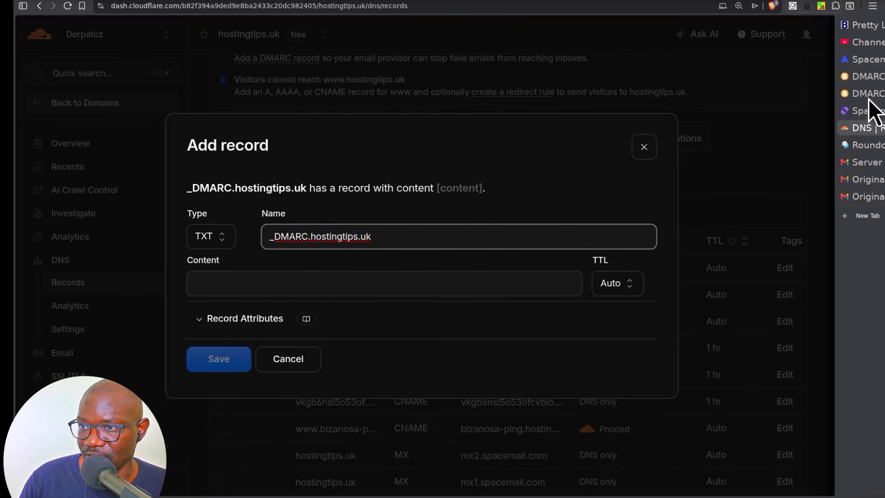
left_click(865, 77)
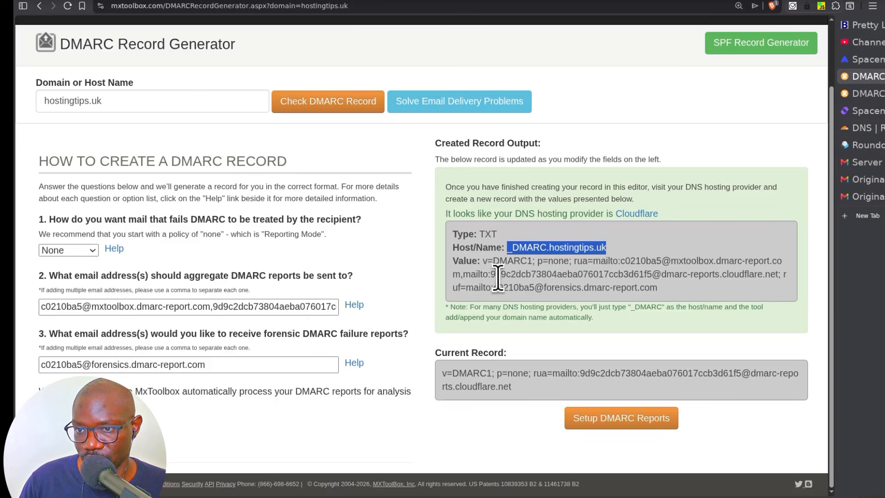
- Copy the generated DMARC value, then switch the failing-mail policy from None to Quarantine
left_click_drag(481, 263, 665, 292)
right_click(609, 285)
left_click(317, 295)
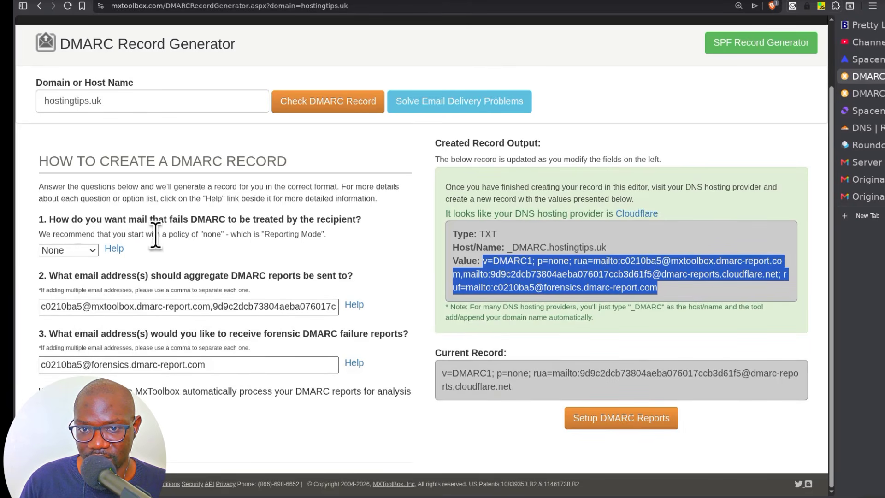
left_click(80, 249)
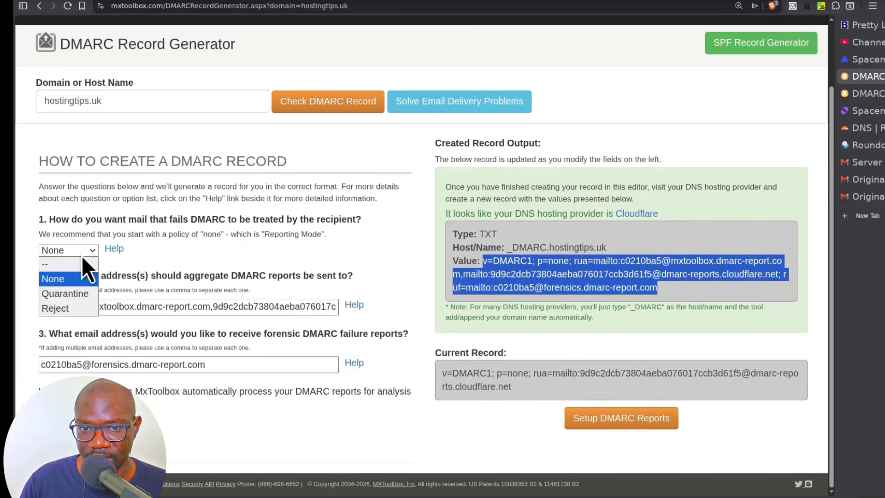
left_click(61, 295)
left_click_drag(483, 260, 714, 290)
- Paste the p=quarantine DMARC value into the Cloudflare _DMARC.hostingtips.uk TXT record content and save it
right_click(577, 269)
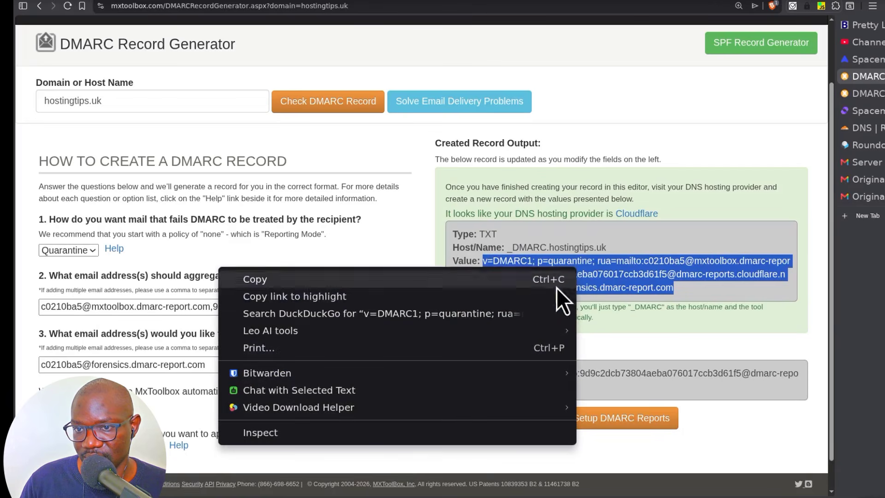
left_click(286, 280)
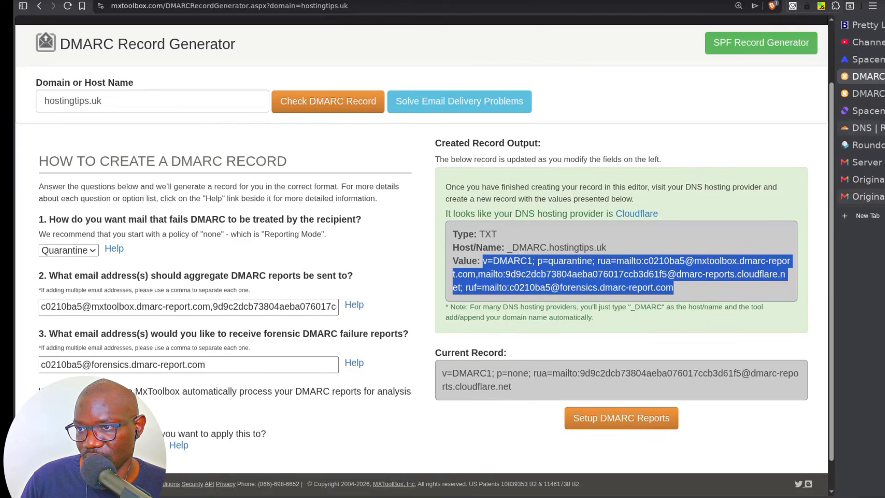
left_click(865, 94)
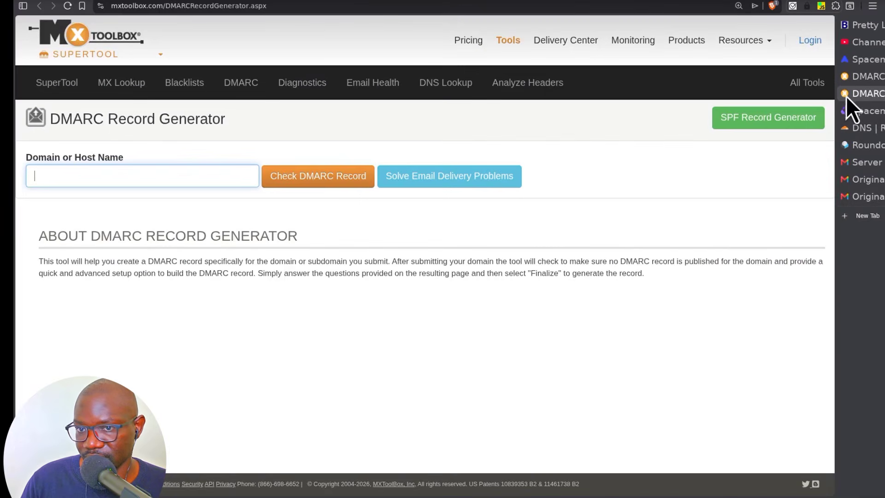
left_click(864, 129)
left_click(237, 279)
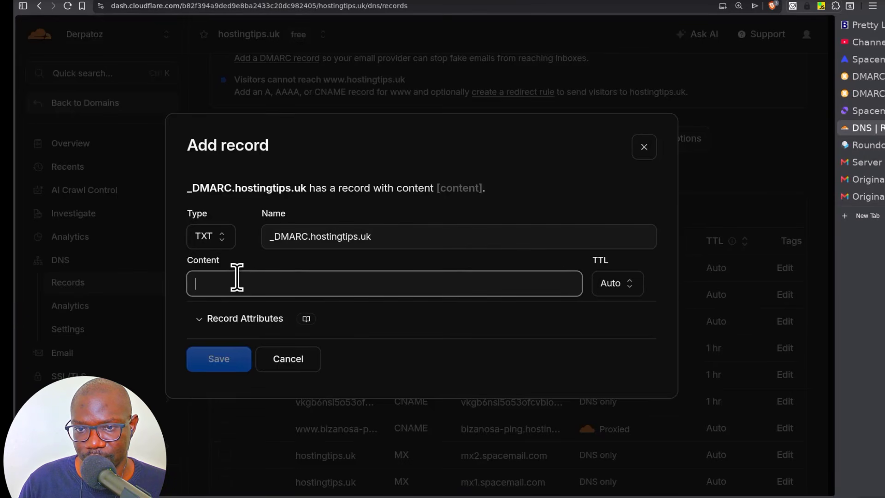
right_click(237, 279)
left_click(296, 87)
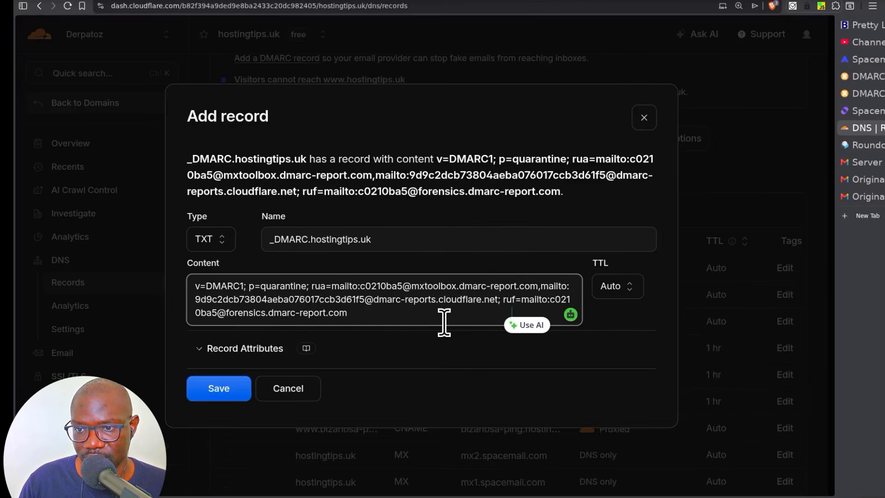
left_click(216, 389)
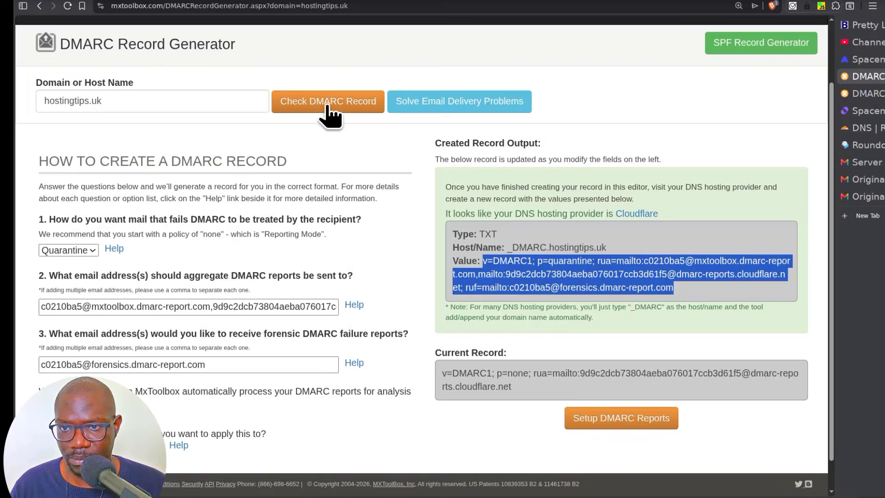
- Run the MXToolbox DMARC check for hostingtips.uk and confirm the current record shows p=quarantine
left_click(329, 99)
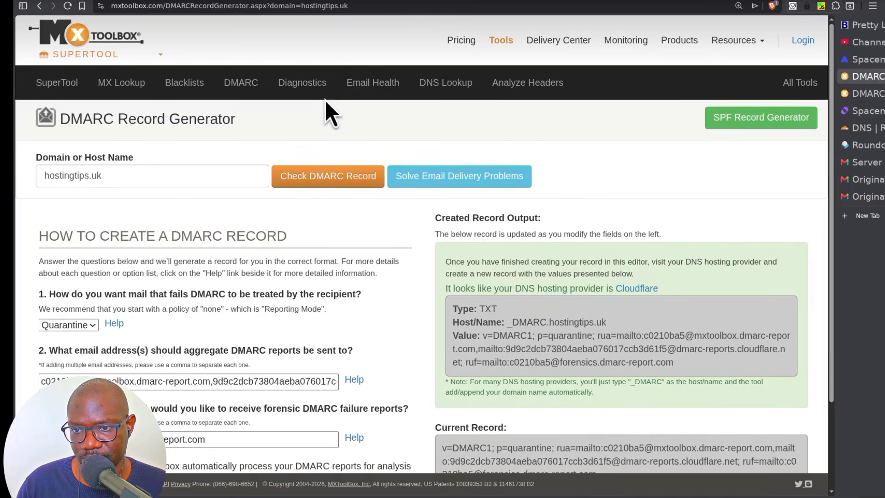
scroll(508, 389, "down", 3)
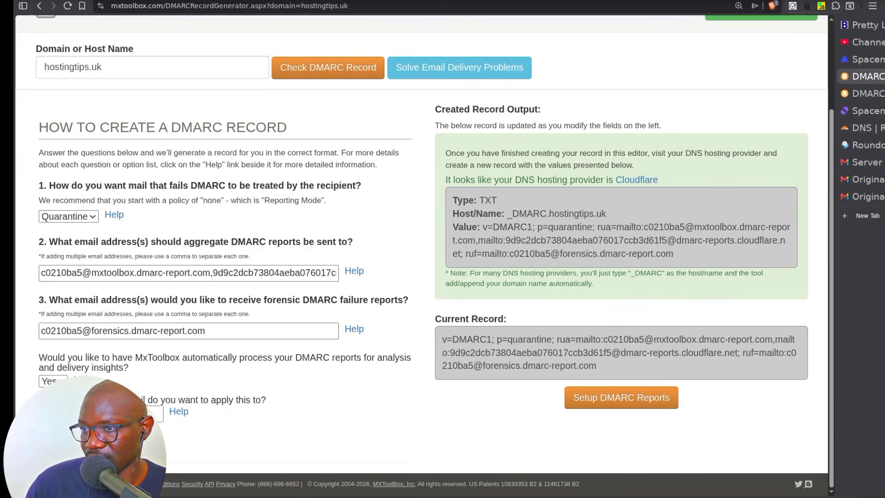
left_click(862, 146)
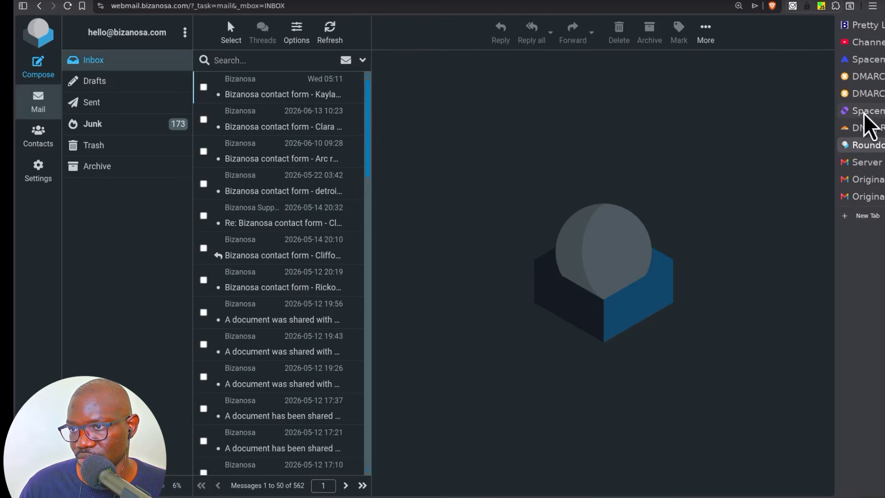
- Send a '#rd request' email reading 'Is it WIP' from Spacemail webmail, then open it in Gmail
left_click(866, 59)
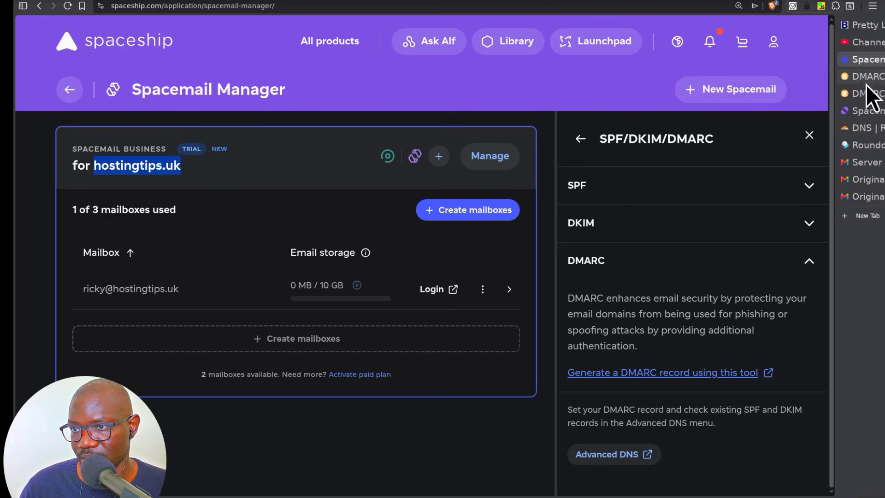
left_click(867, 112)
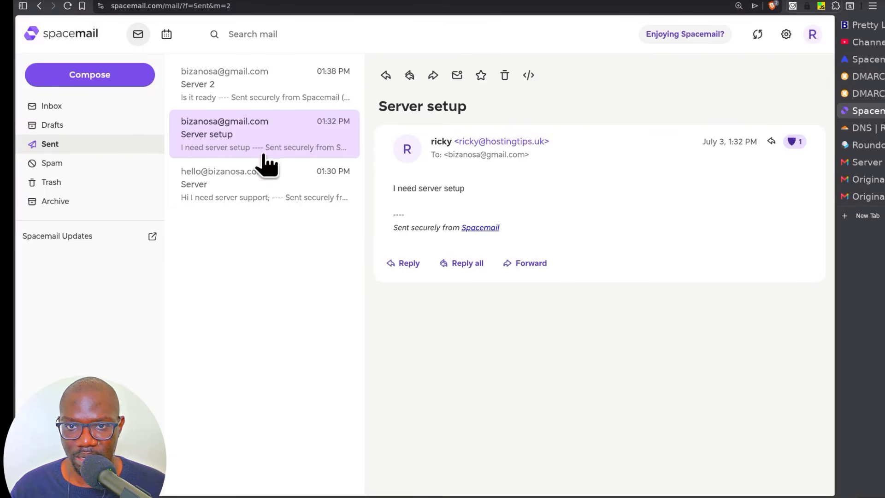
left_click(111, 82)
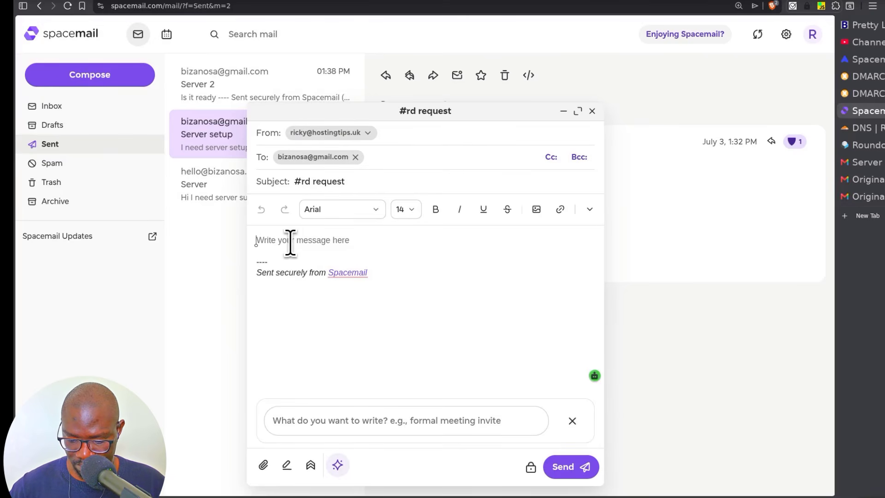
type("Is it WIP")
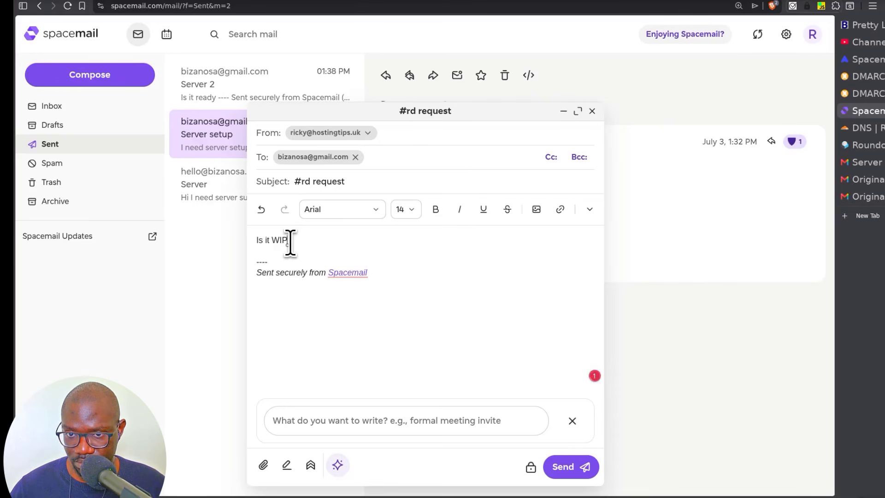
left_click(567, 468)
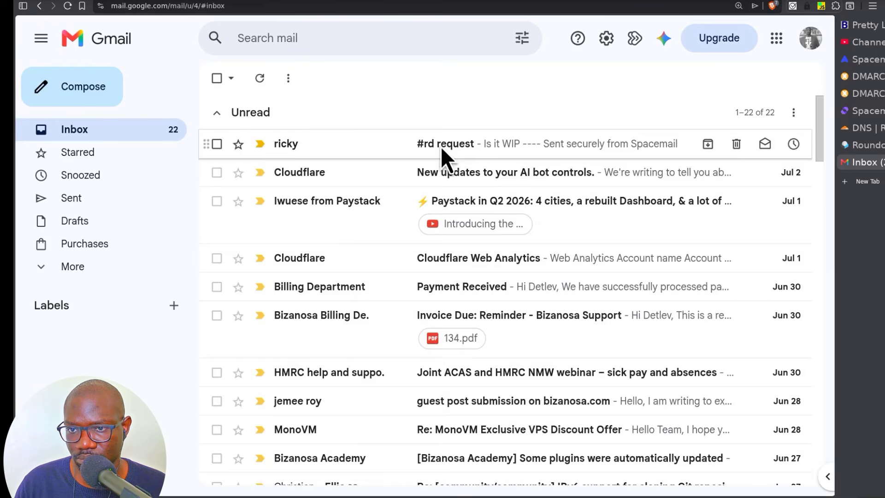
left_click(440, 147)
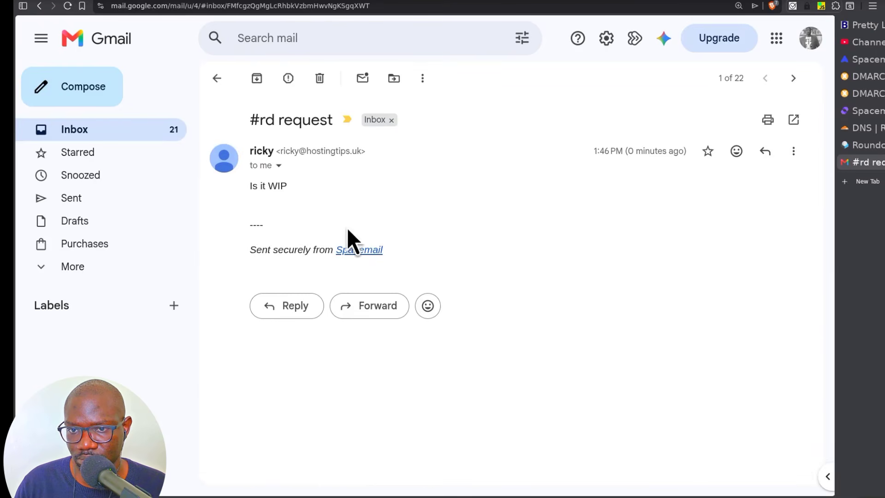
left_click(793, 151)
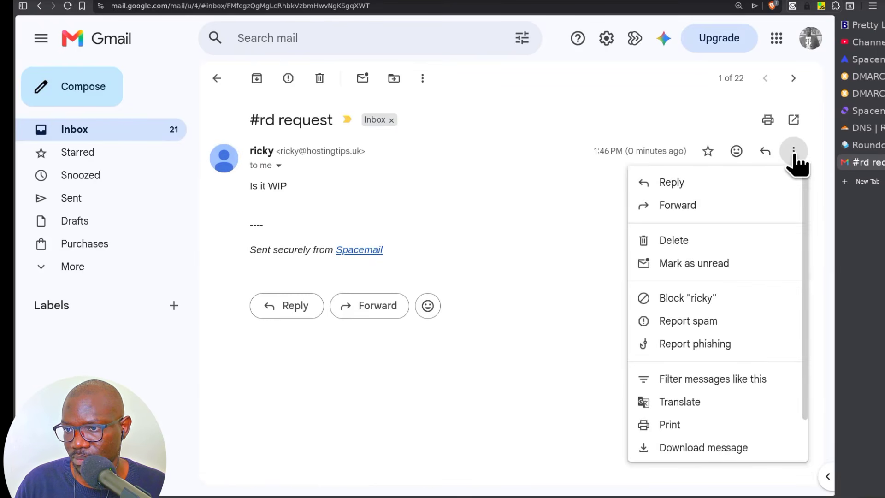
scroll(726, 378, "down", 2)
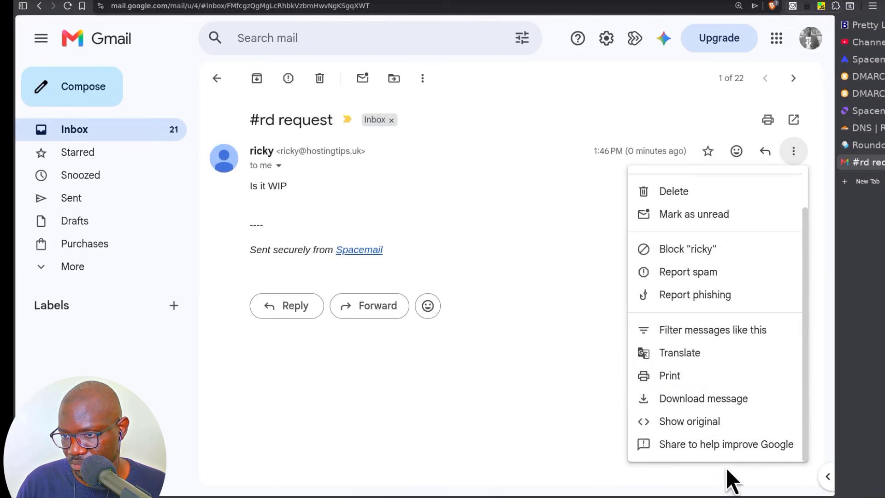
left_click(671, 421)
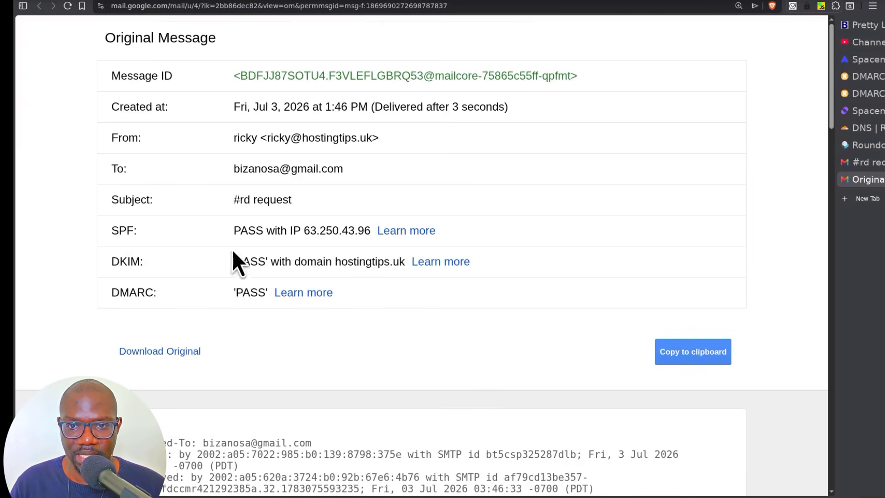
left_click_drag(235, 231, 260, 234)
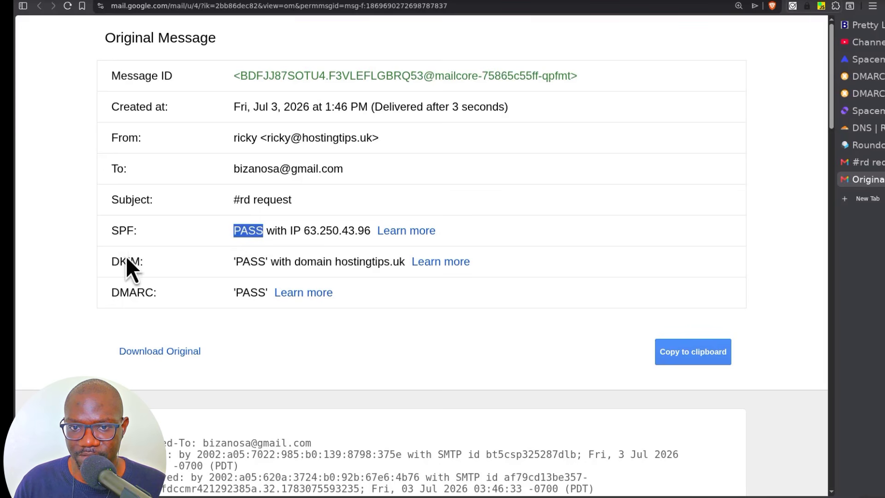
left_click(871, 163)
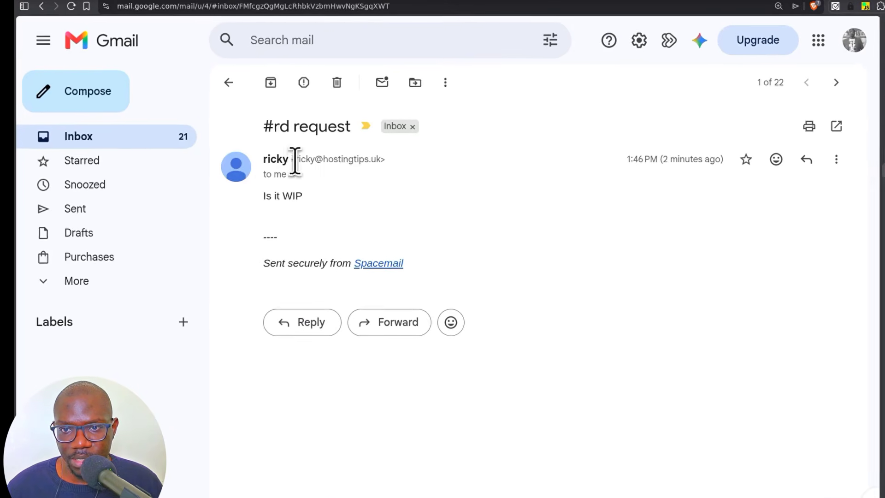
- Reply 'Not yet' to the #rd request message in Gmail
left_click(306, 328)
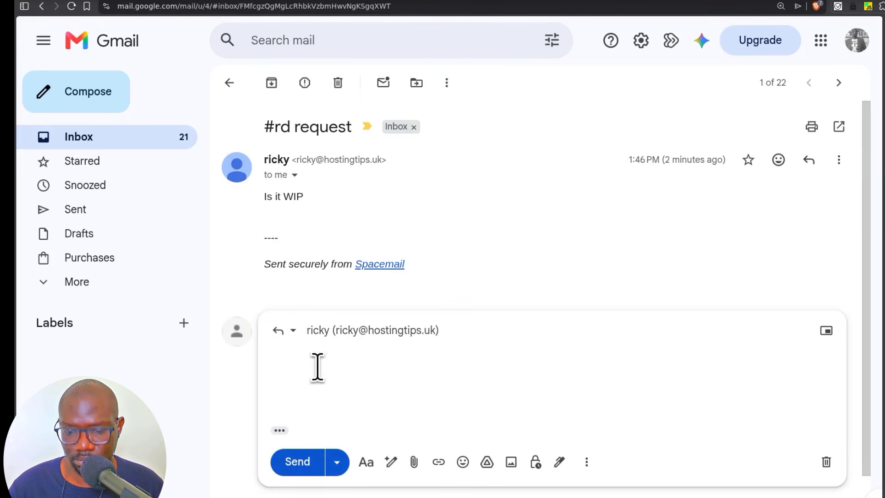
type("Not yet")
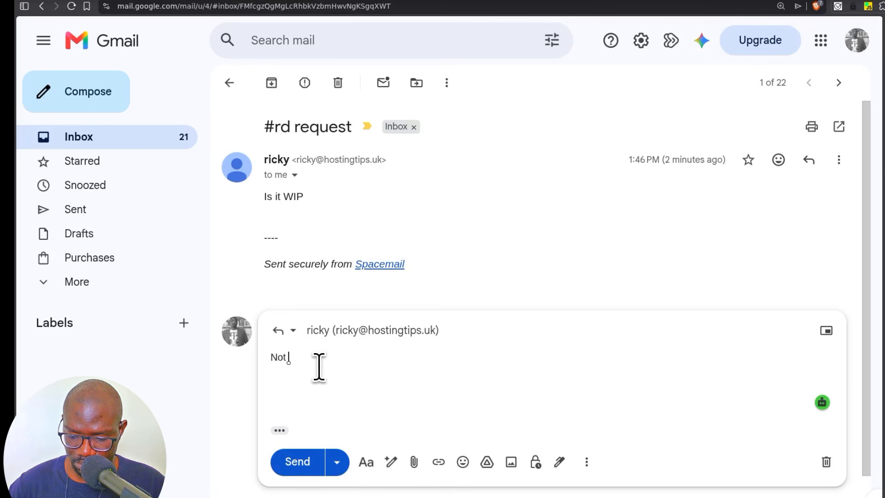
left_click(298, 471)
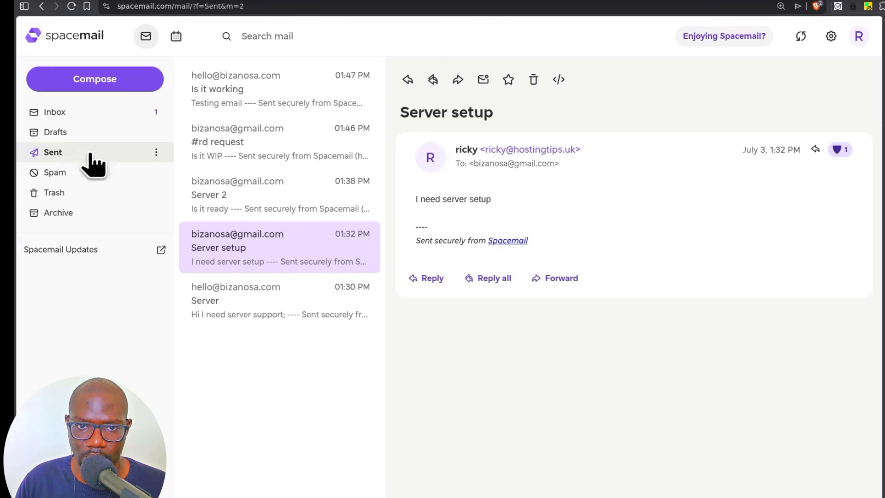
- Open the Re: #rd request reply in Spacemail, then view Gmail's original message source
left_click(82, 115)
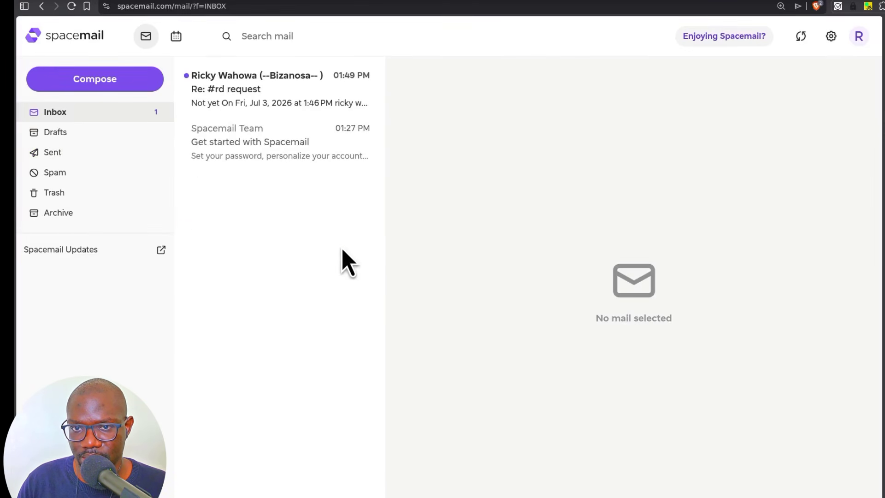
left_click(266, 93)
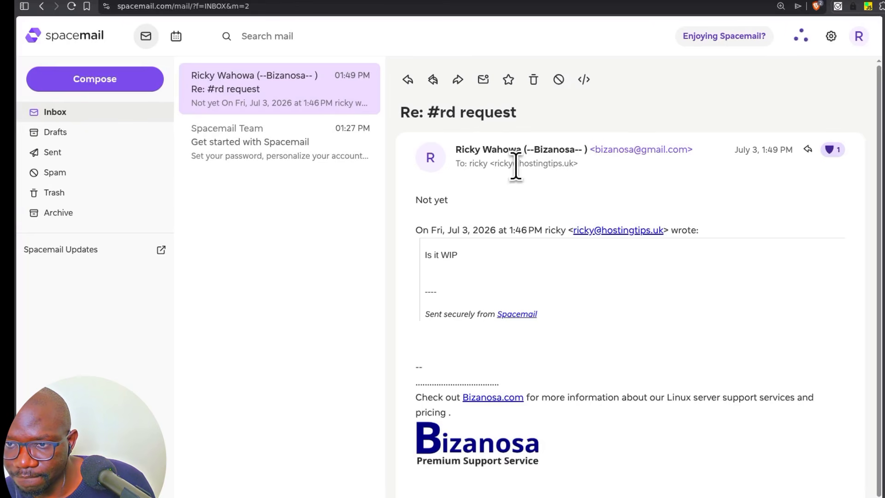
left_click(572, 1)
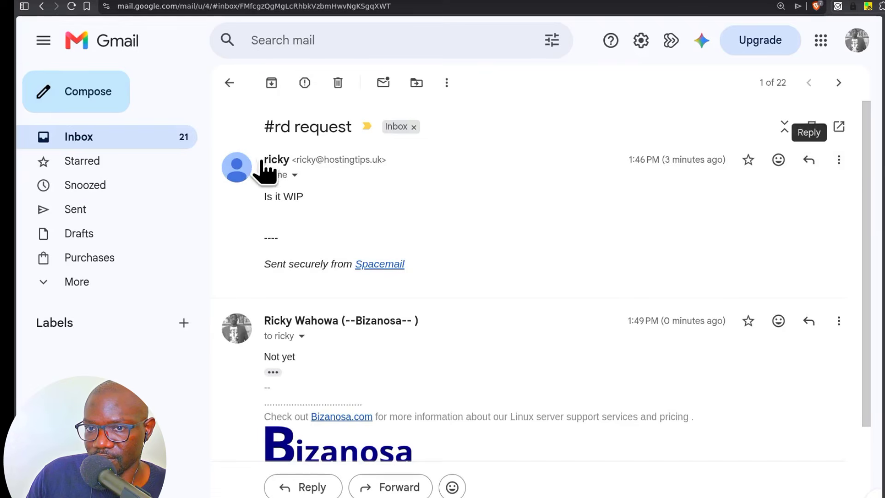
left_click(840, 159)
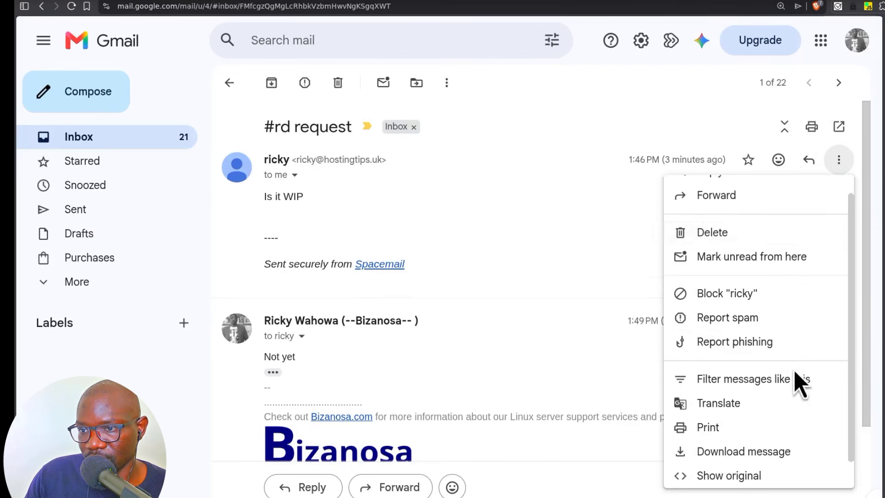
scroll(779, 378, "down", 1)
left_click(712, 446)
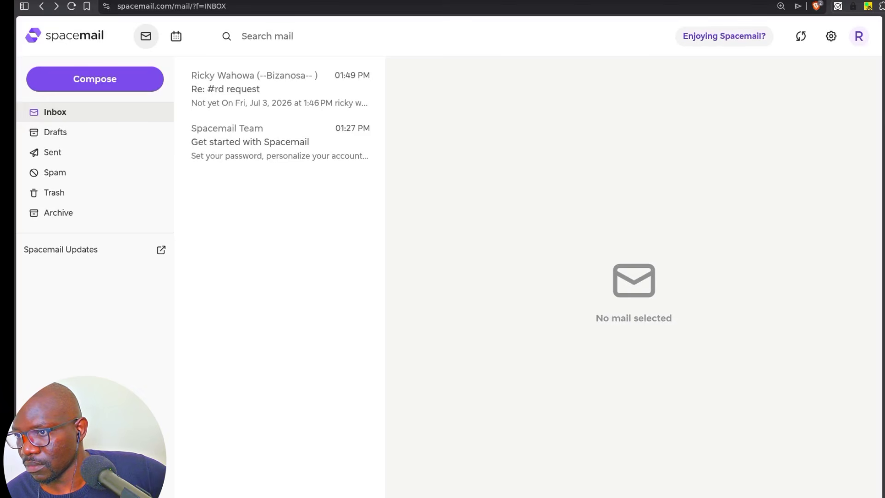
- Inspect the 'Sent securely from Spacemail' footer in the Gmail conversation
key("ctrl+Tab")
left_click_drag(417, 258, 462, 259)
left_click(456, 271)
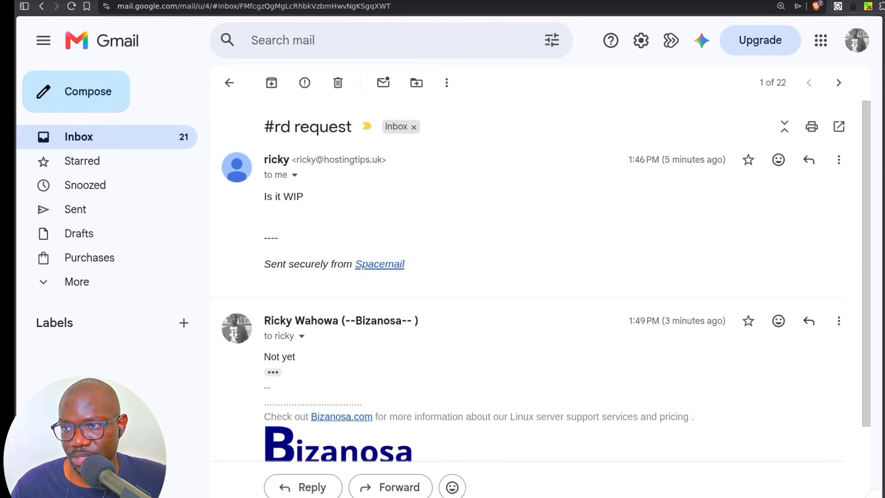
key("ctrl+shift+Tab")
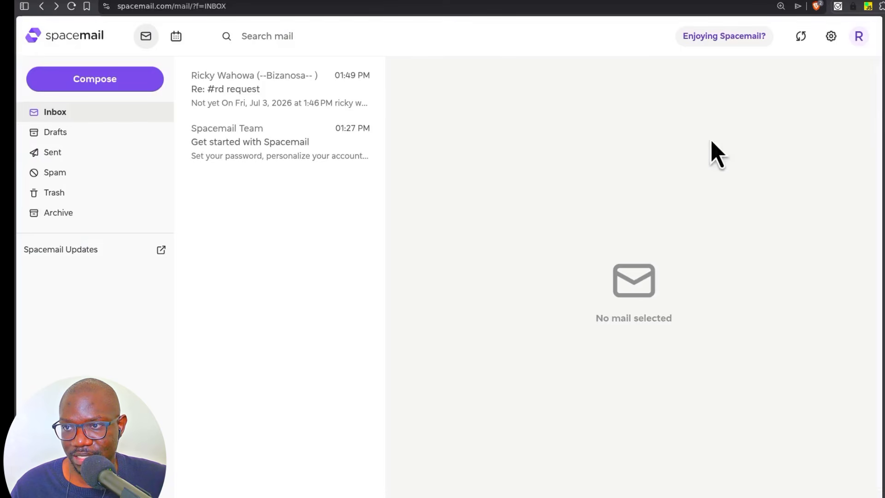
- Delete the 'Sent securely from Spacemail' line from the default signature, leaving it unsaved
left_click(839, 37)
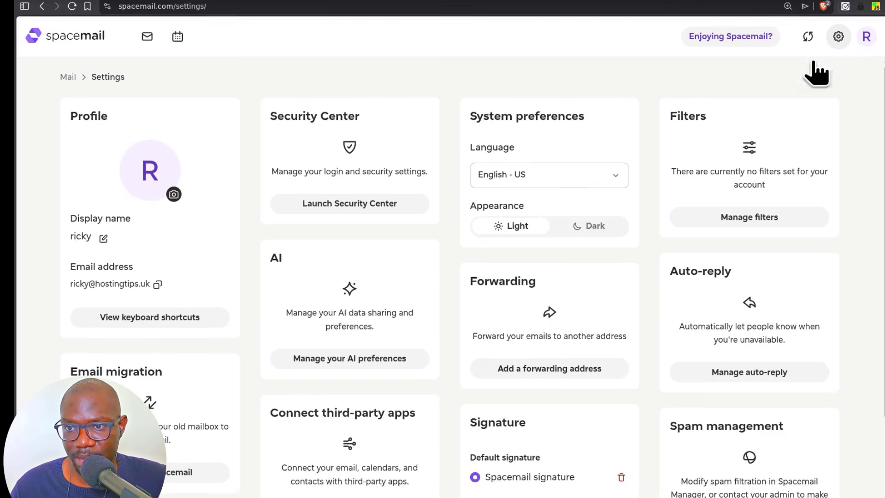
scroll(403, 409, "down", 3)
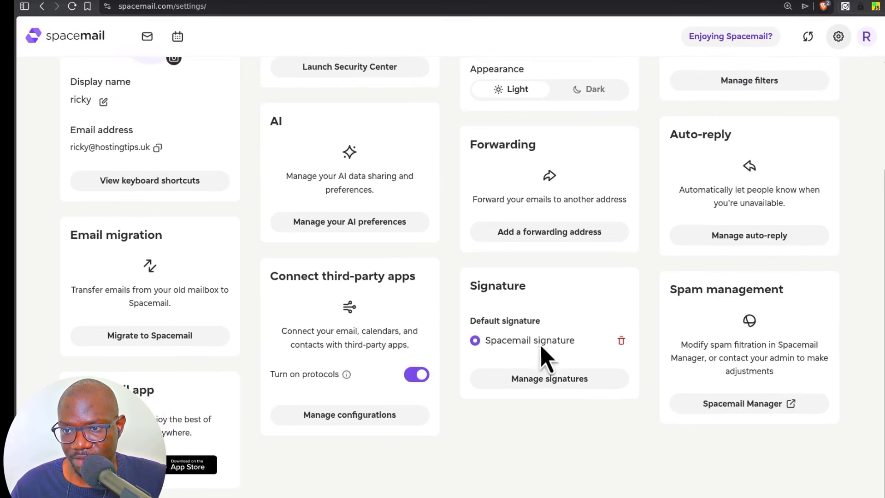
left_click(552, 378)
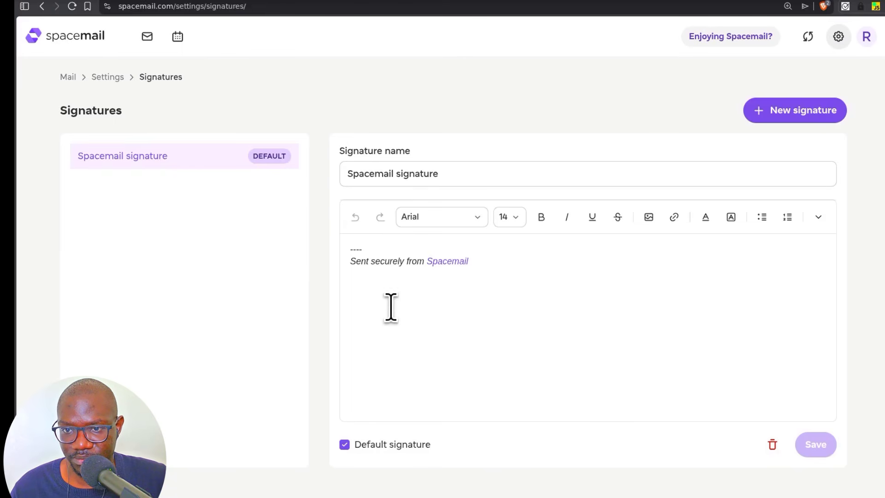
triple_click(387, 261)
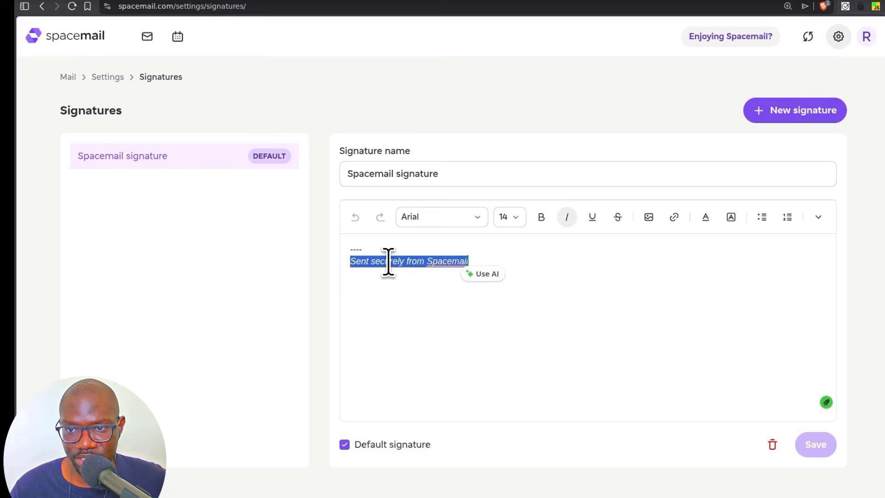
key("BackSpace")
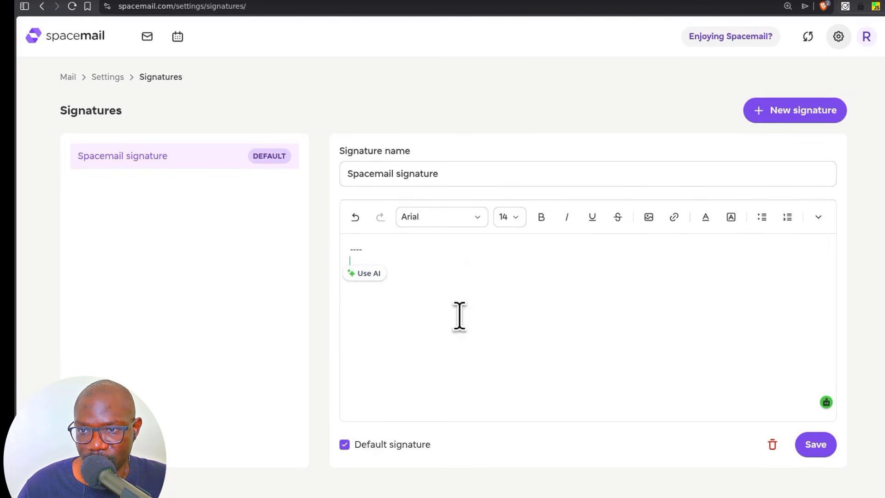
left_click(371, 266)
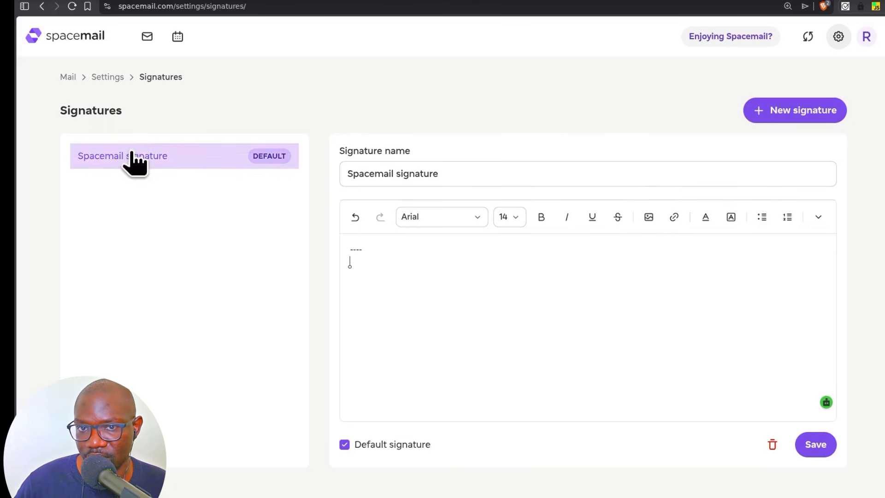
left_click(840, 41)
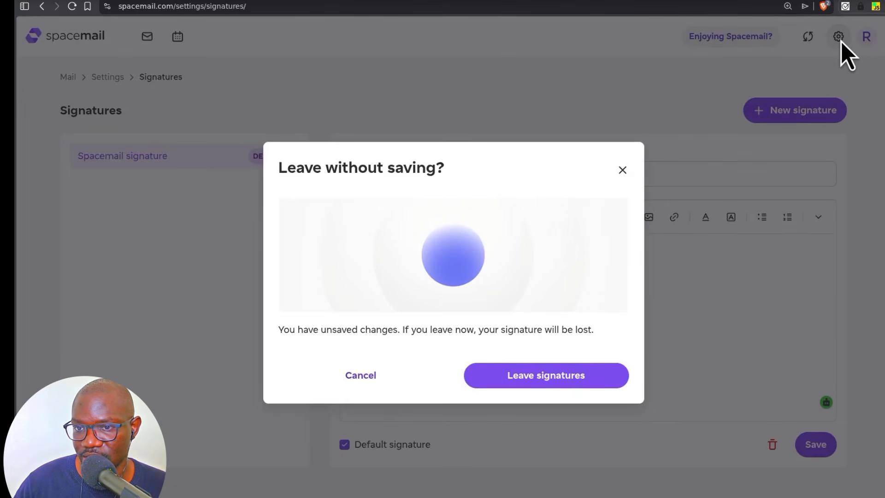
- Discard the unsaved signature change and start editing the profile display name
left_click(543, 375)
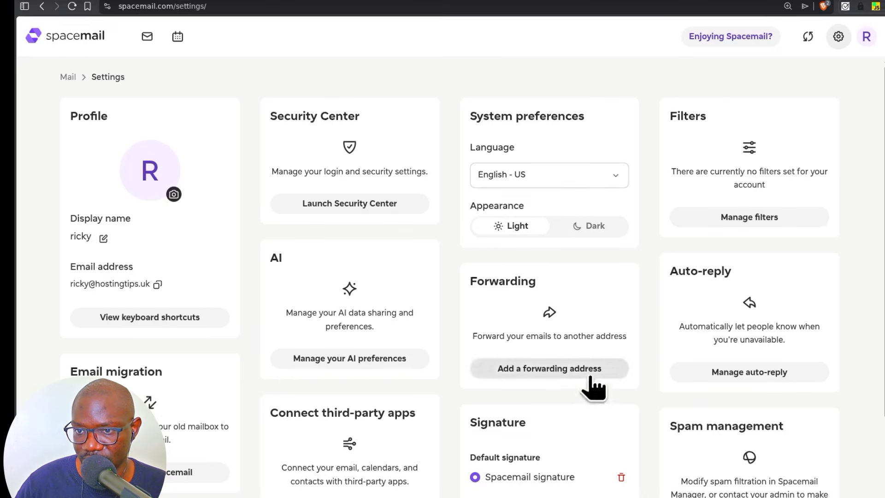
left_click(104, 239)
left_click(118, 240)
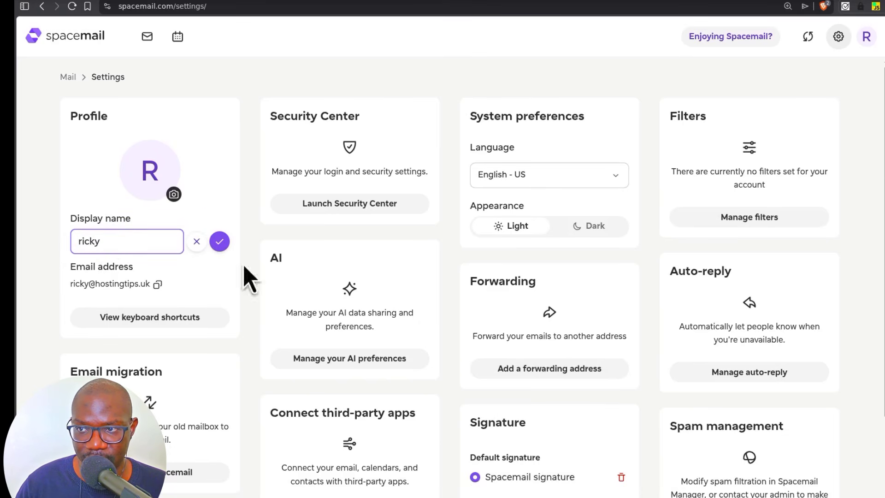
key("ctrl+Tab")
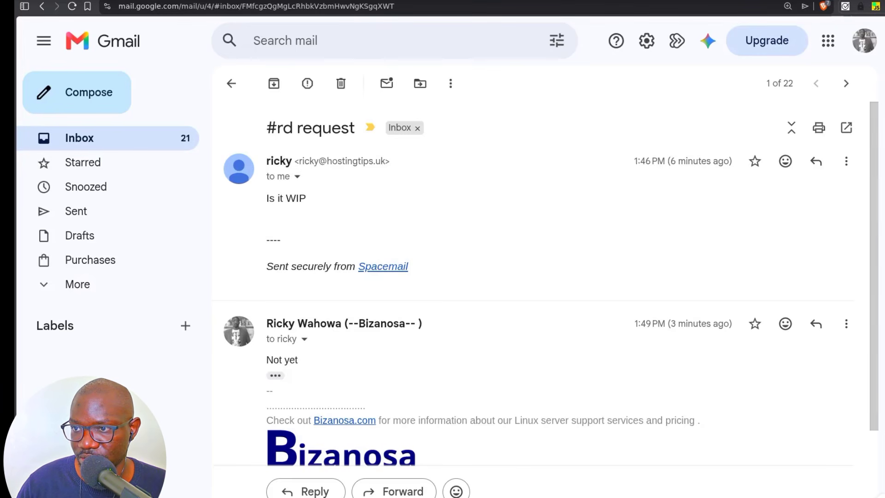
key("ctrl+shift+Tab")
- Save the profile display name, getting the 'Name has been updated successfully' notice
left_click(112, 241)
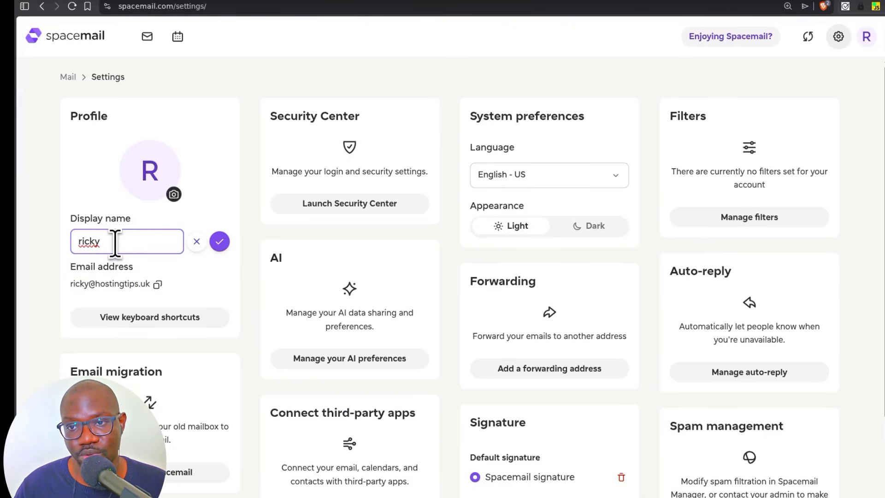
left_click(219, 241)
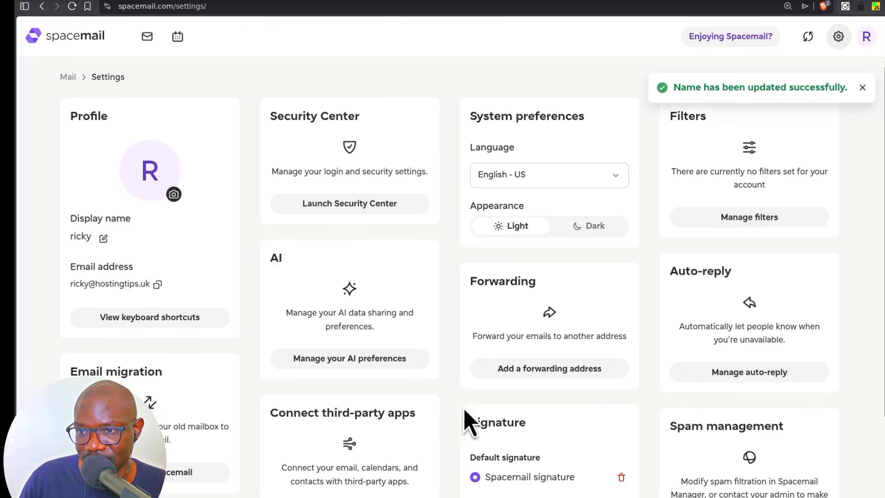
scroll(466, 422, "down", 3)
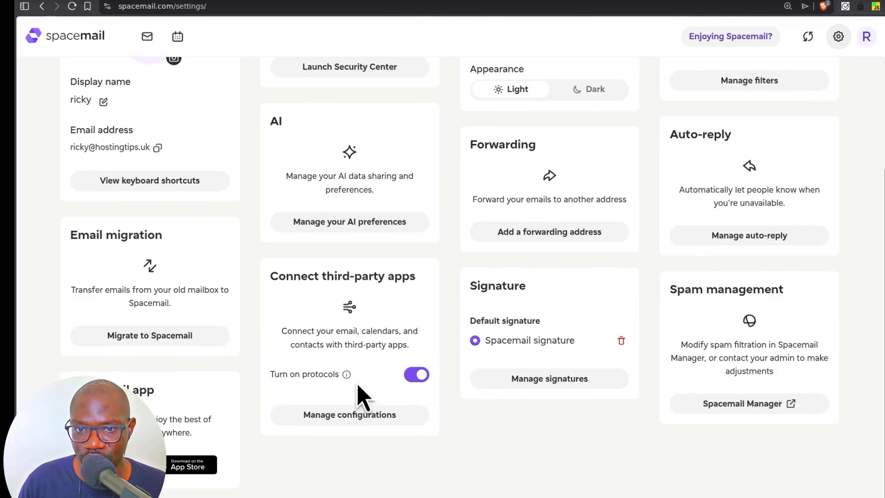
scroll(361, 398, "up", 3)
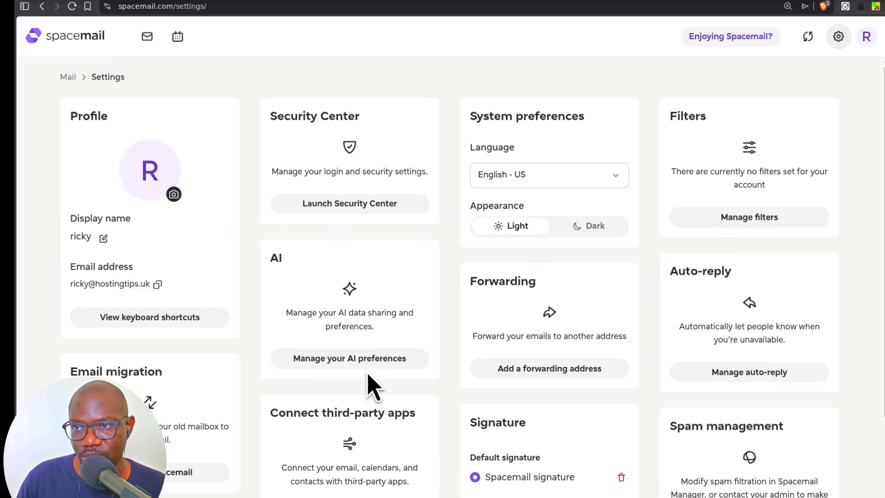